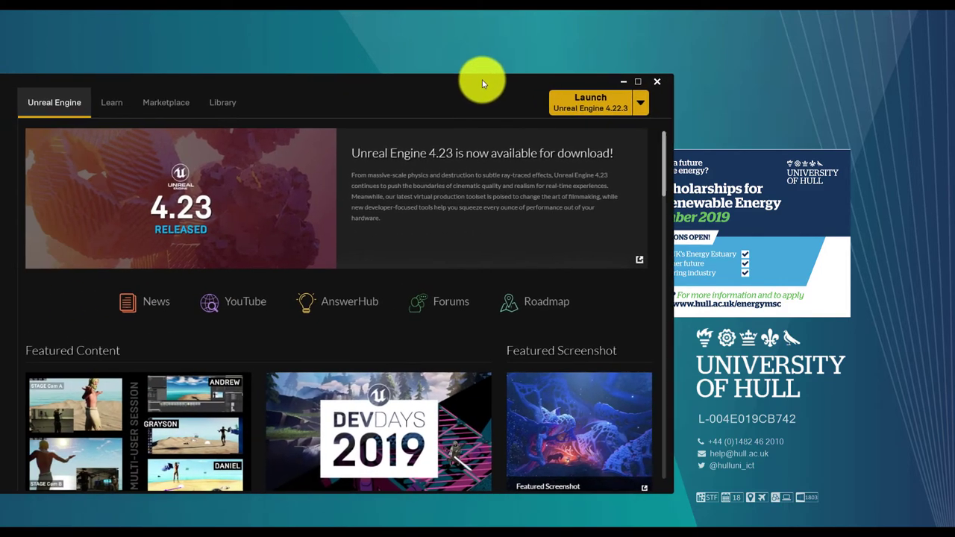
# Step: Browse the Marketplace's showcase, free-for-the-month, special discount and new release products
pyautogui.moveTo(479, 88); pyautogui.dragTo(667, 59)
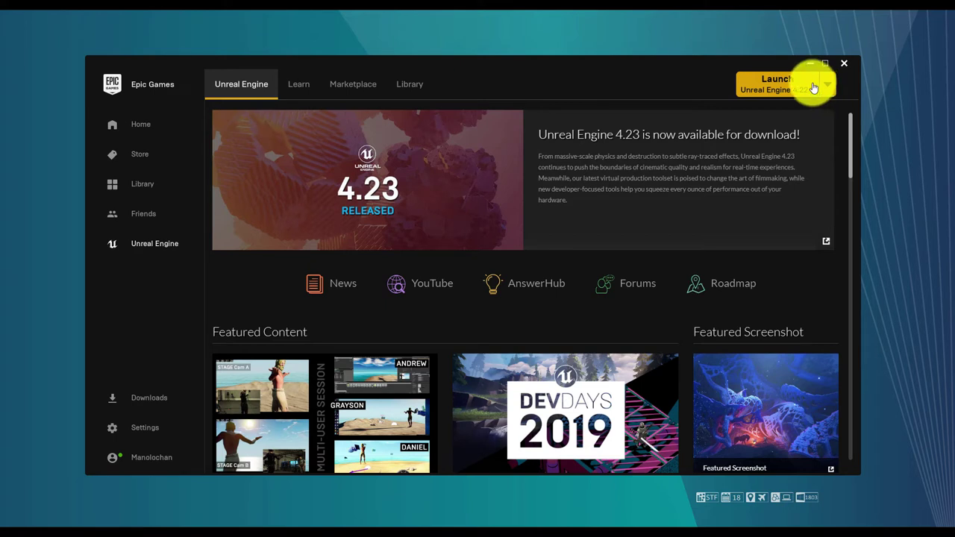
pyautogui.click(354, 95)
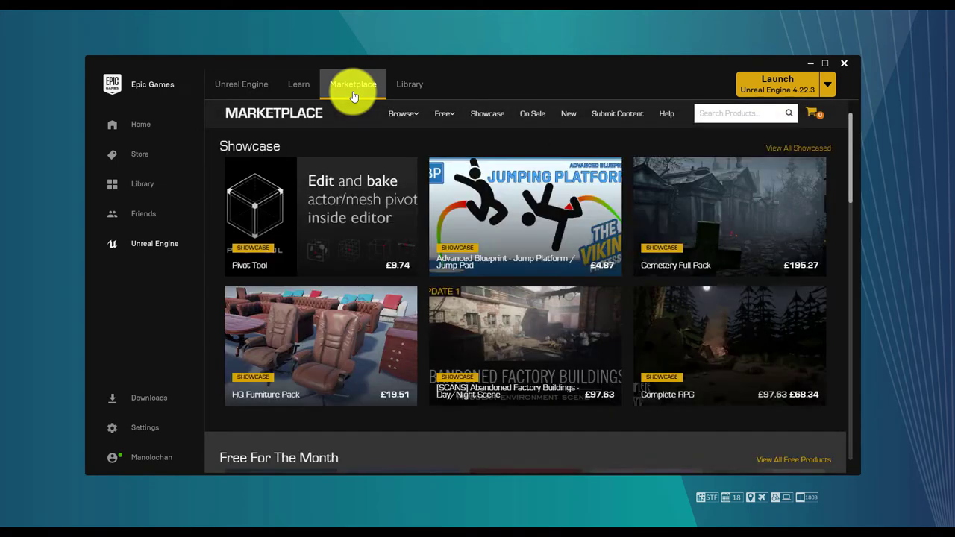
pyautogui.scroll(-2, 451, 243)
pyautogui.scroll(-3, 457, 252)
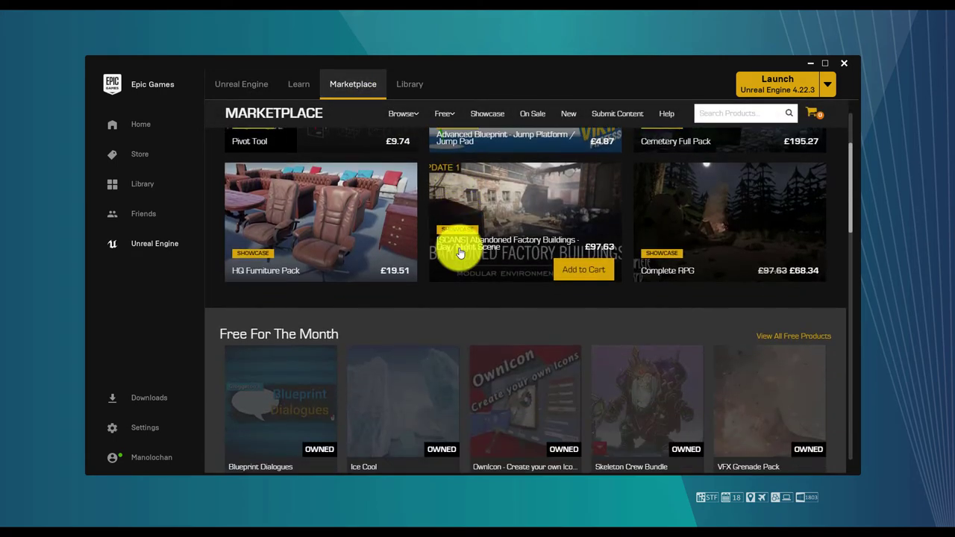
pyautogui.scroll(-3, 528, 353)
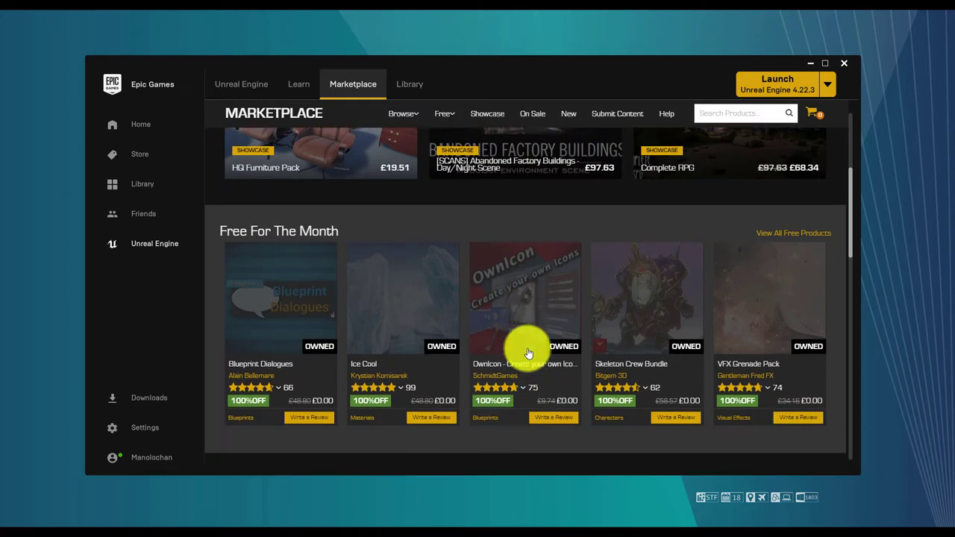
pyautogui.moveTo(410, 411)
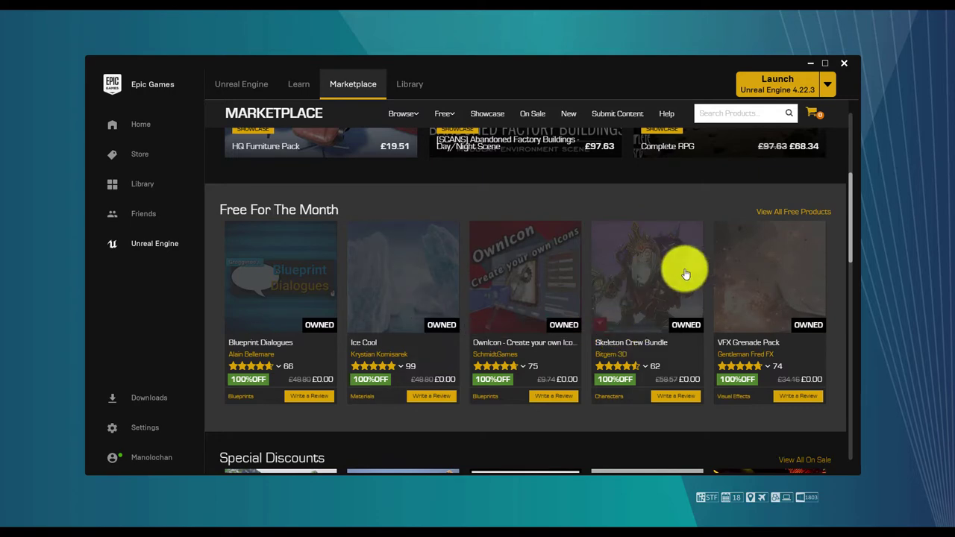
pyautogui.scroll(-2, 813, 262)
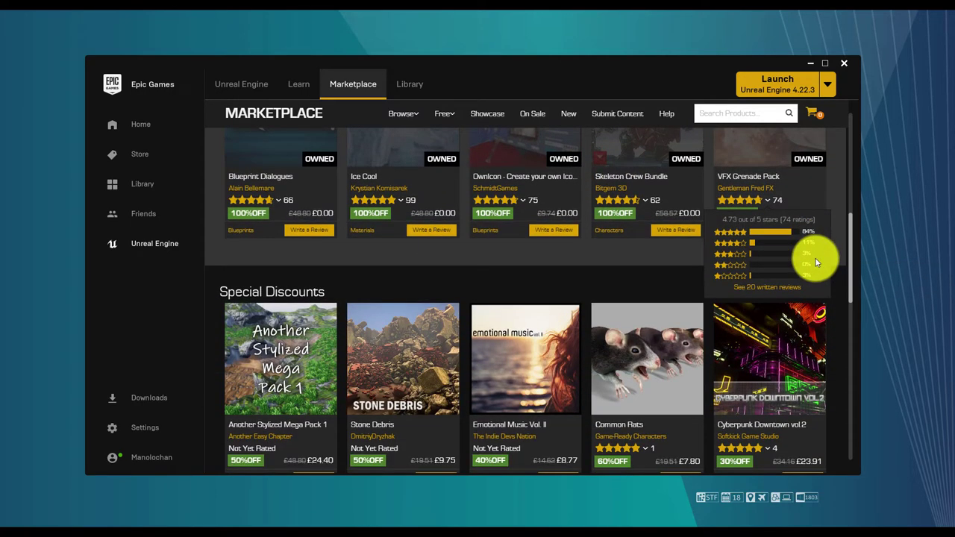
pyautogui.scroll(-1, 817, 262)
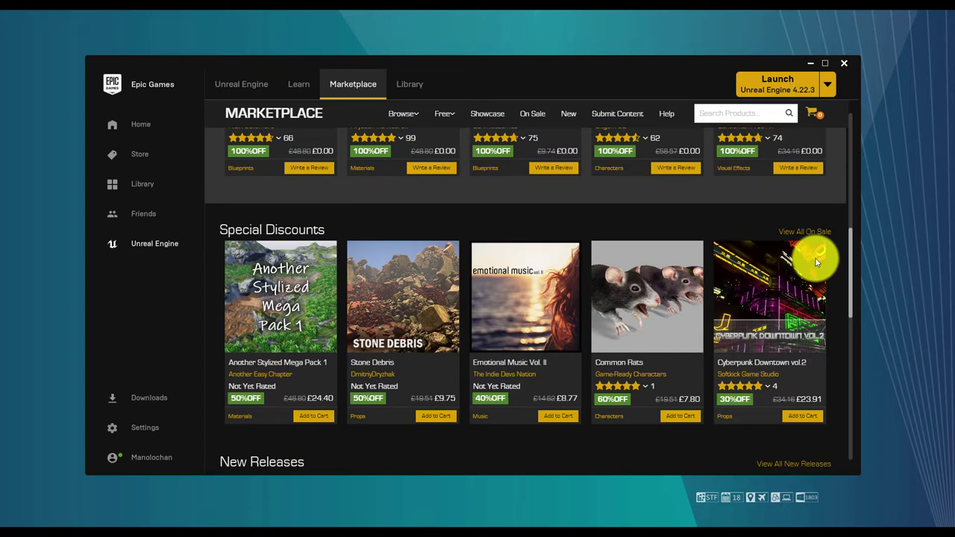
pyautogui.scroll(-1, 816, 261)
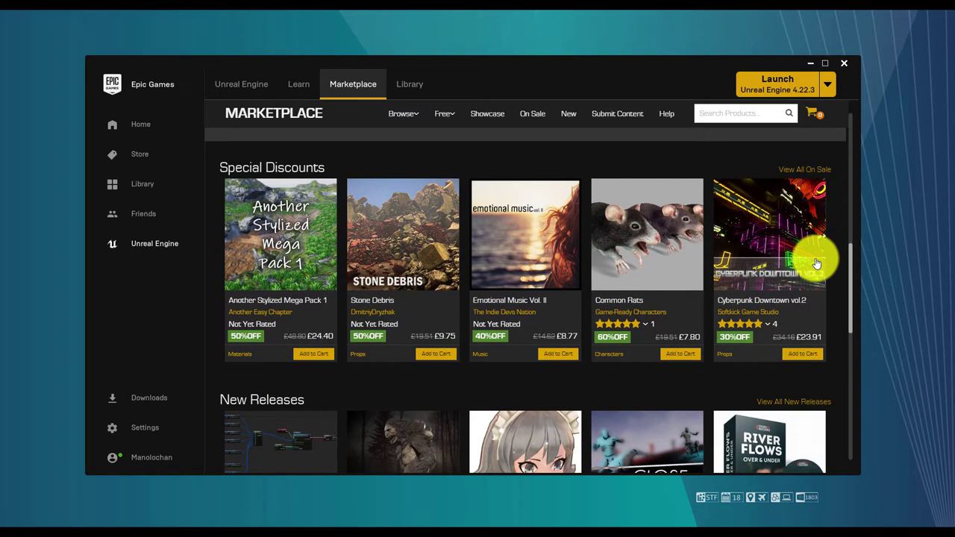
pyautogui.scroll(-2, 818, 263)
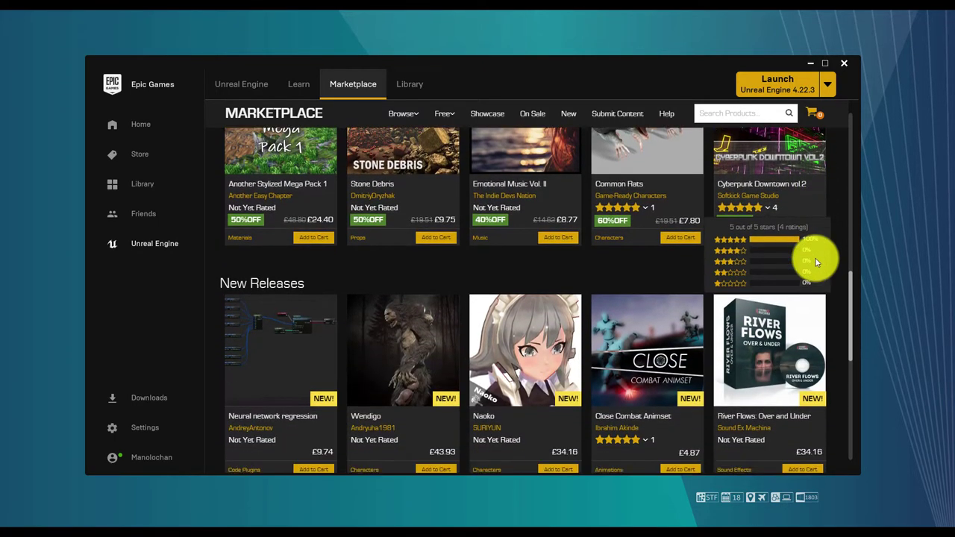
pyautogui.scroll(-2, 817, 263)
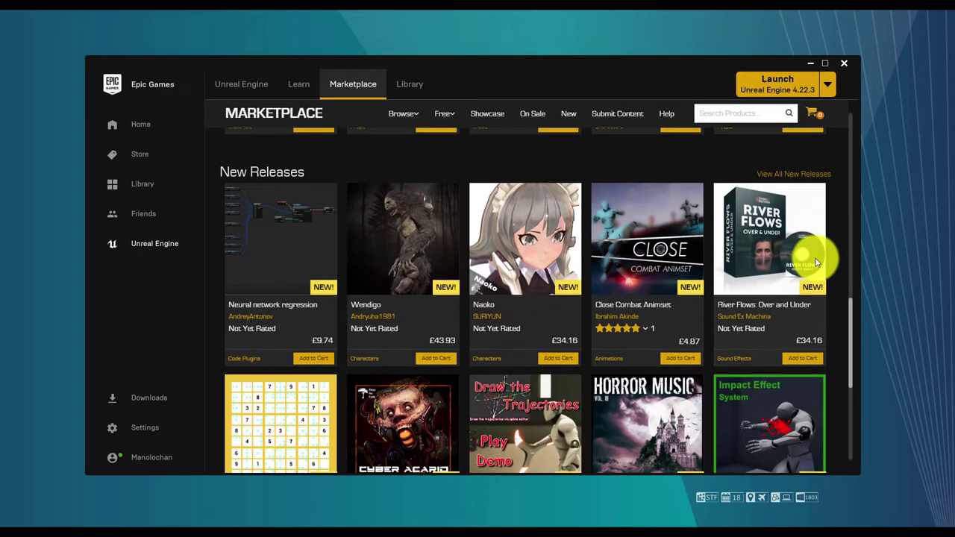
pyautogui.scroll(-2, 818, 263)
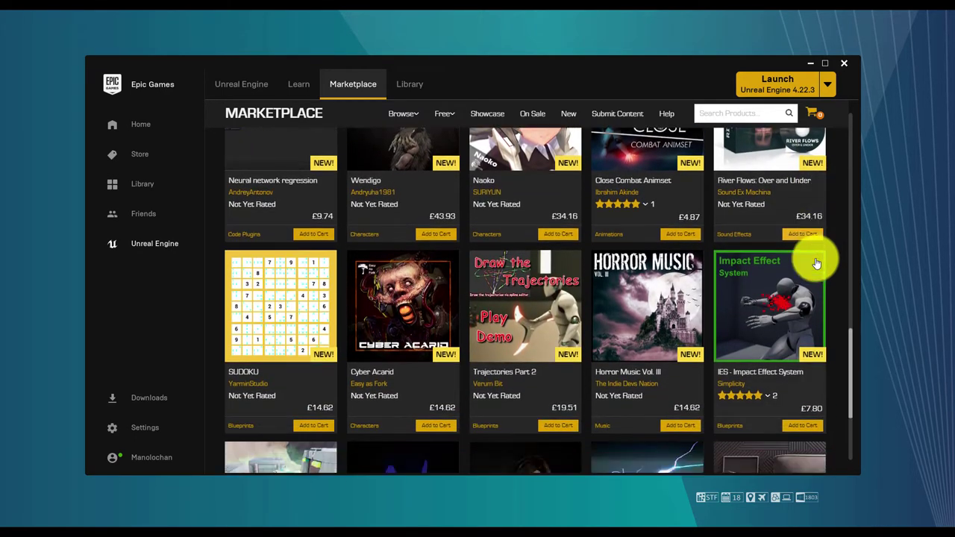
pyautogui.scroll(15, 817, 263)
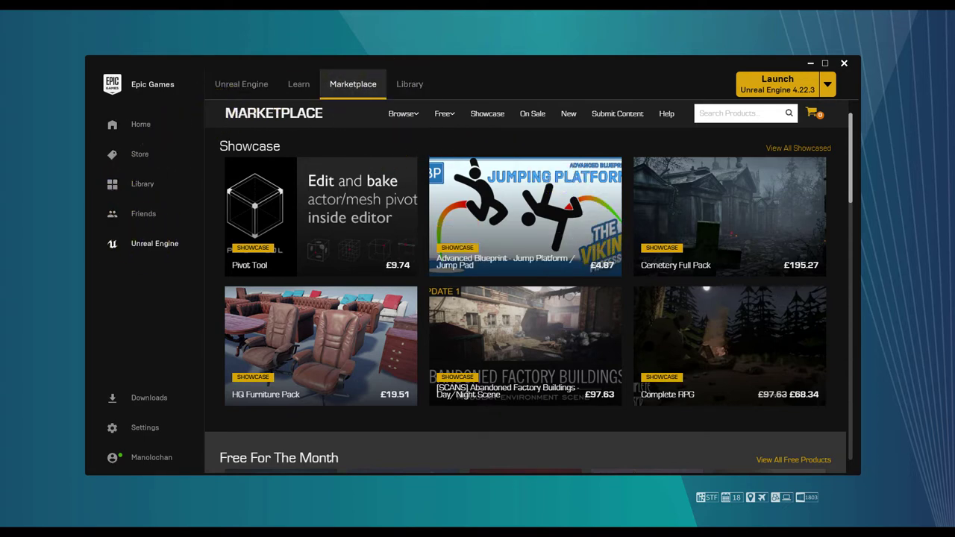
# Step: Open the Unreal Engine library in an enlarged window and review its engine versions, projects and vault assets
pyautogui.click(158, 250)
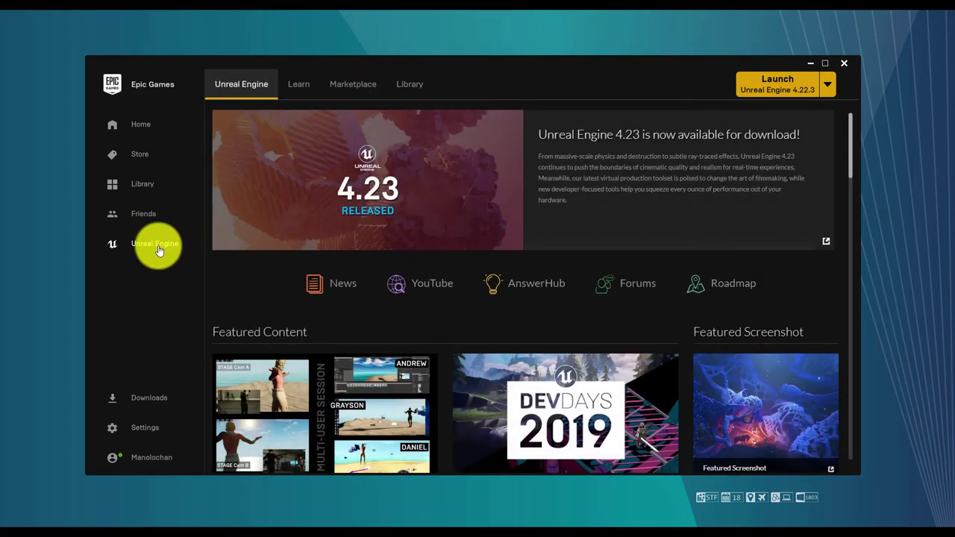
pyautogui.click(409, 85)
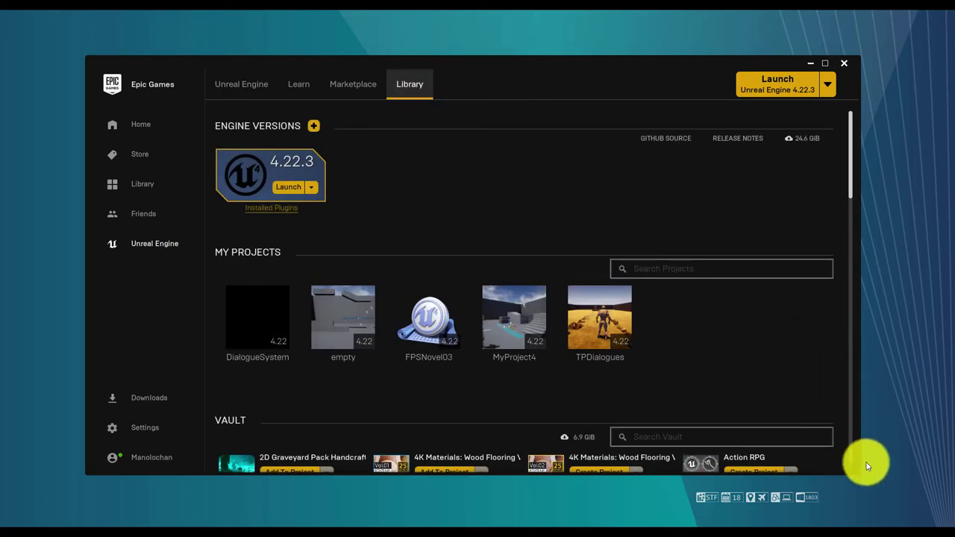
pyautogui.moveTo(860, 476); pyautogui.dragTo(944, 531)
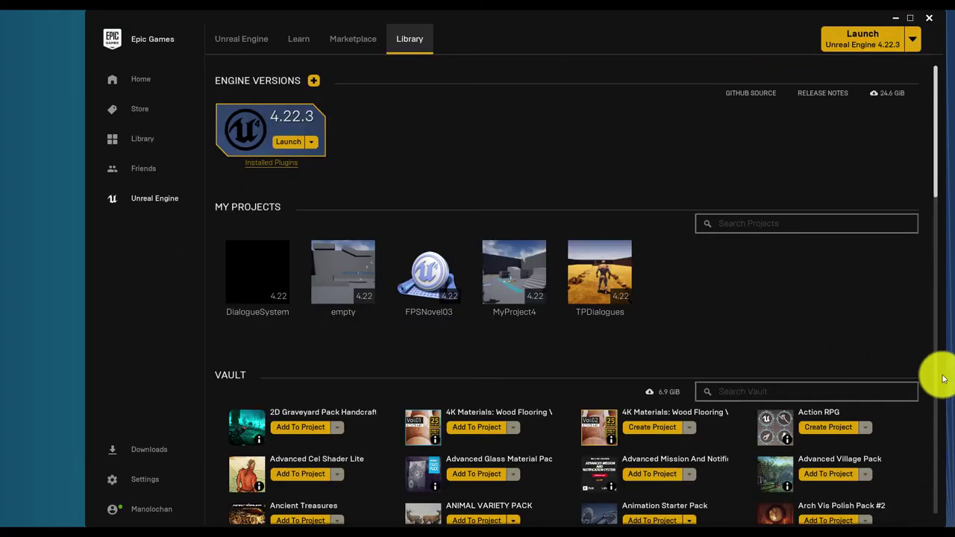
pyautogui.moveTo(933, 188); pyautogui.dragTo(947, 522)
pyautogui.moveTo(935, 448); pyautogui.dragTo(932, 159)
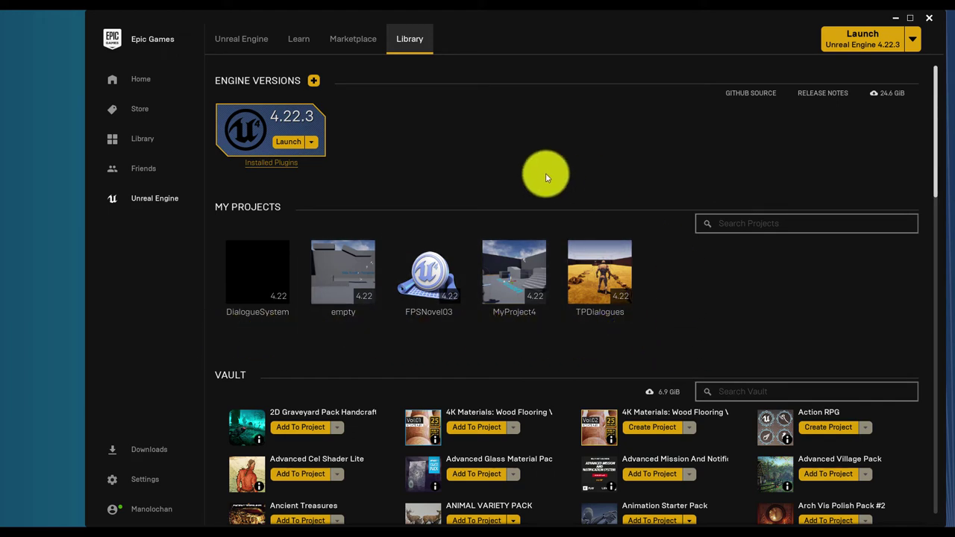
# Step: Launch Unreal Engine 4.22.3 and create a Blueprint project named MyProject from the Third Person template with starter content
pyautogui.click(289, 144)
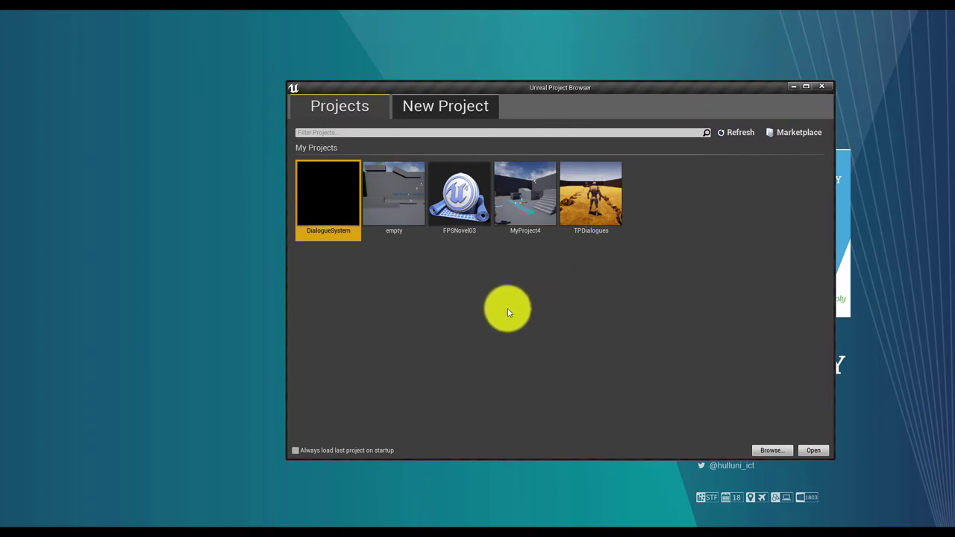
pyautogui.click(456, 103)
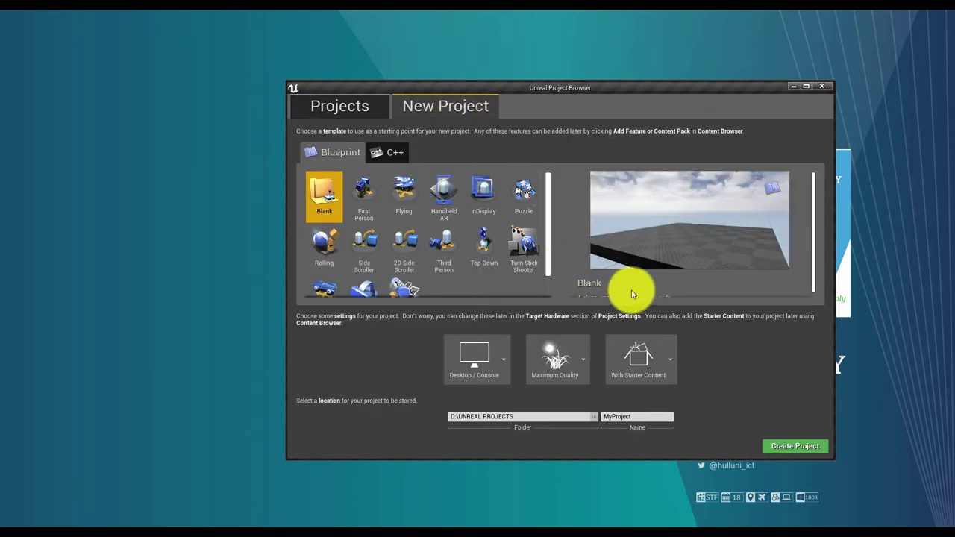
pyautogui.click(367, 193)
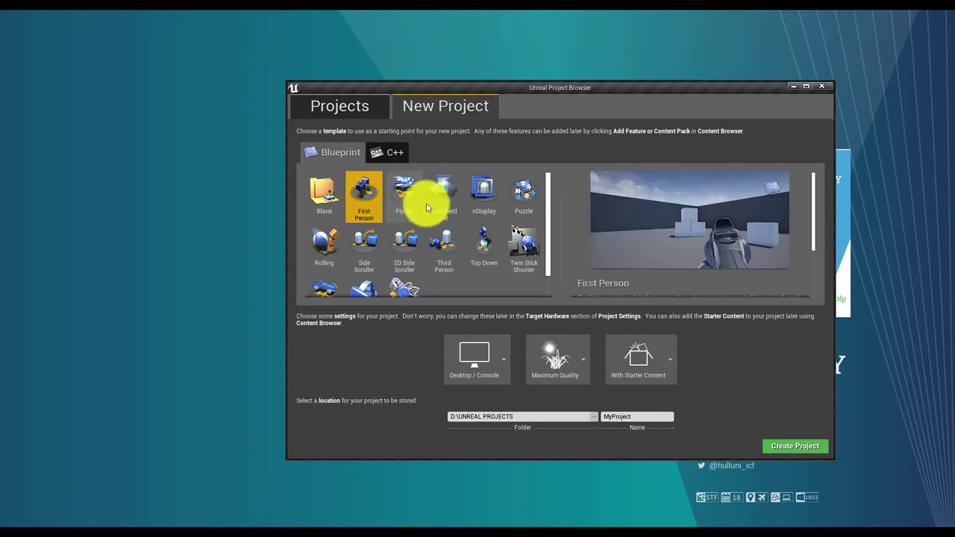
pyautogui.scroll(-1, 507, 223)
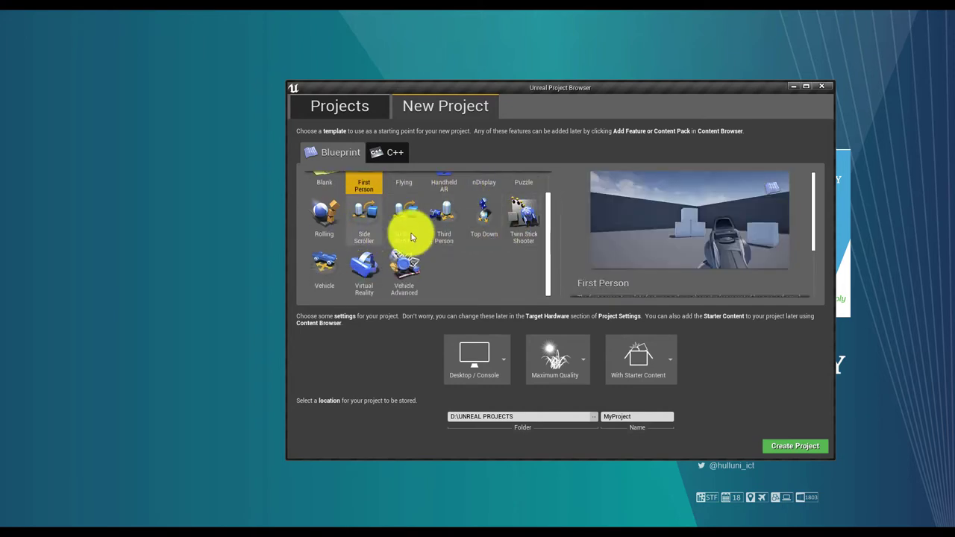
pyautogui.click(453, 224)
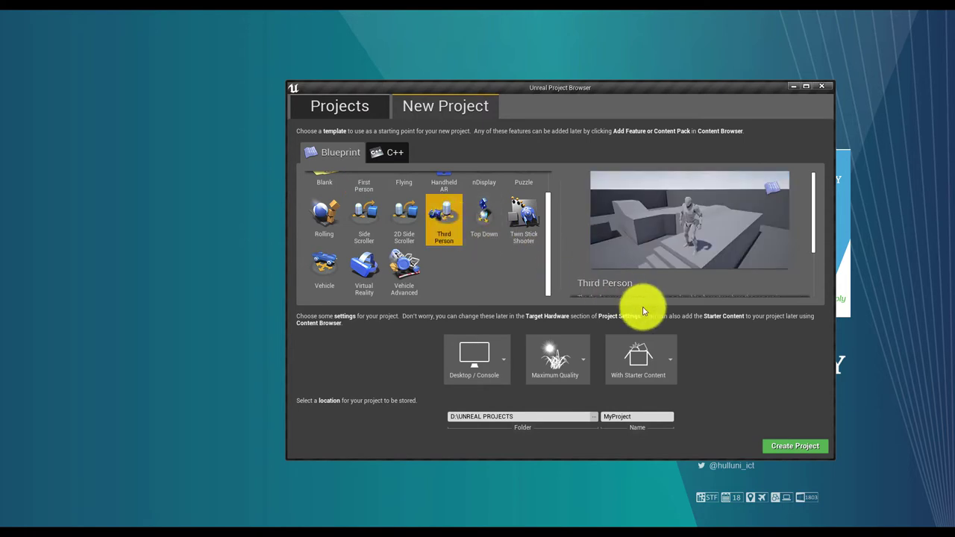
pyautogui.moveTo(558, 92); pyautogui.dragTo(500, 70)
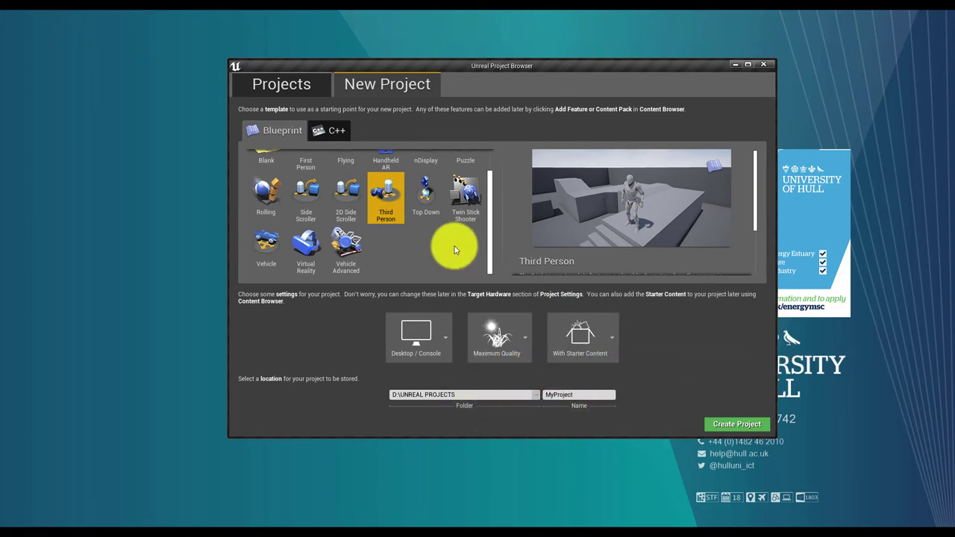
pyautogui.moveTo(492, 228); pyautogui.dragTo(492, 208)
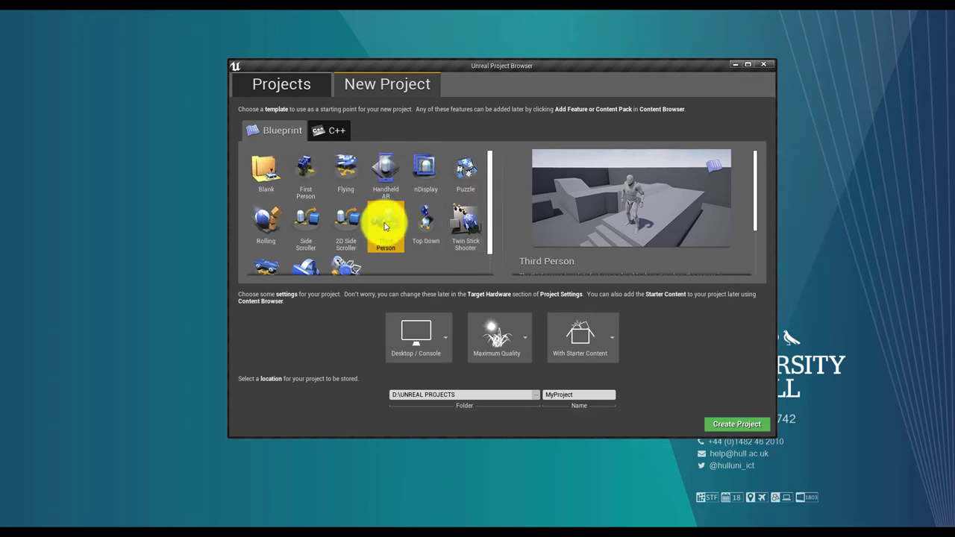
pyautogui.click(752, 425)
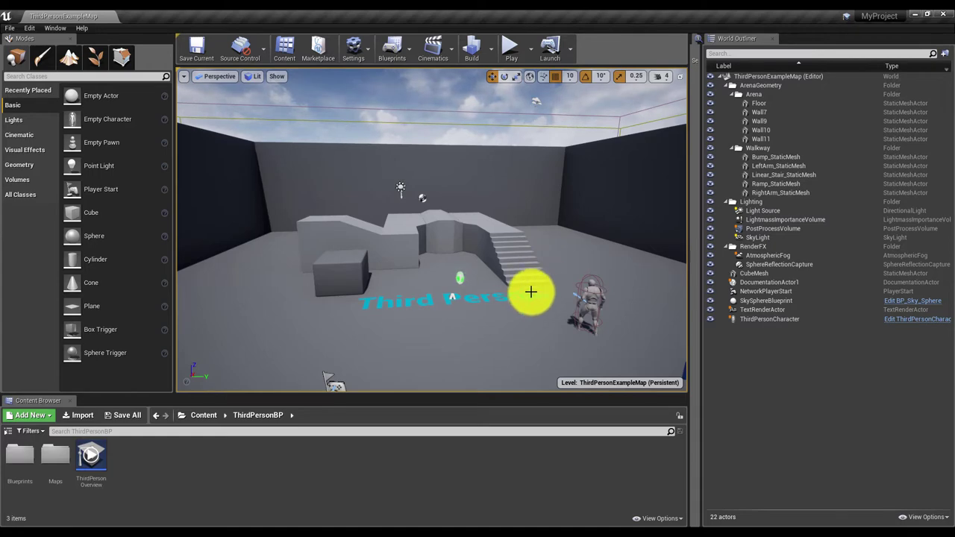
# Step: Play-test the Third Person example level by running and jumping the character around the stairs, walkway and boxes, and end the session
pyautogui.moveTo(480, 284); pyautogui.dragTo(603, 356)
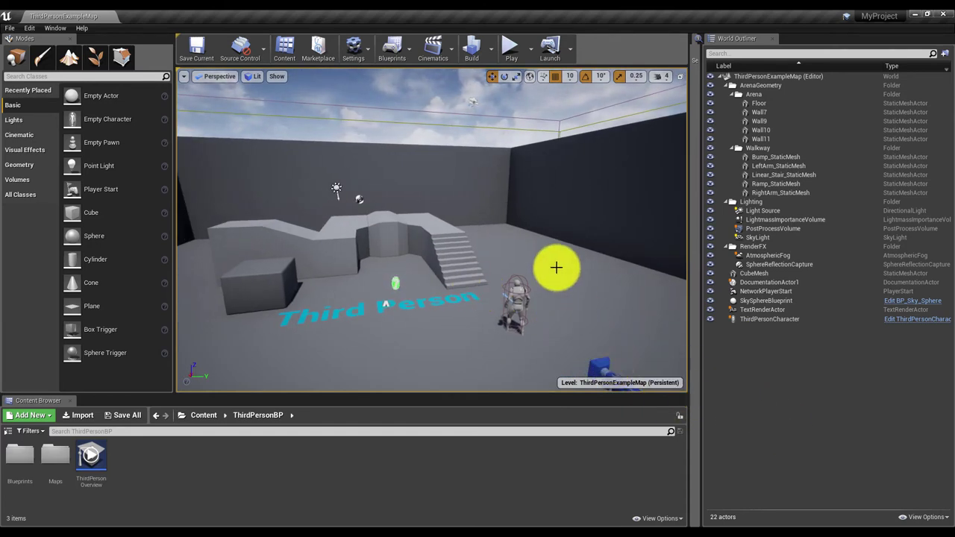
pyautogui.click(510, 53)
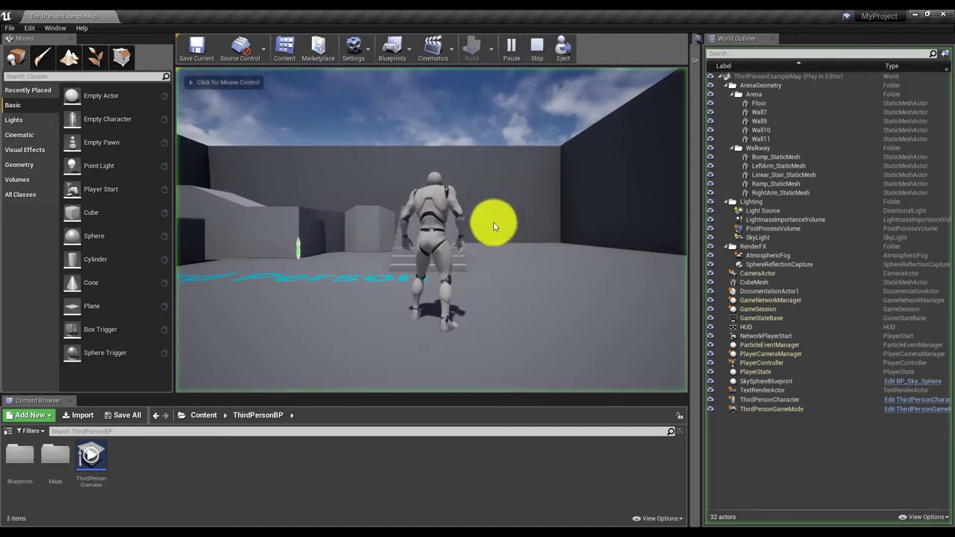
pyautogui.press('w')
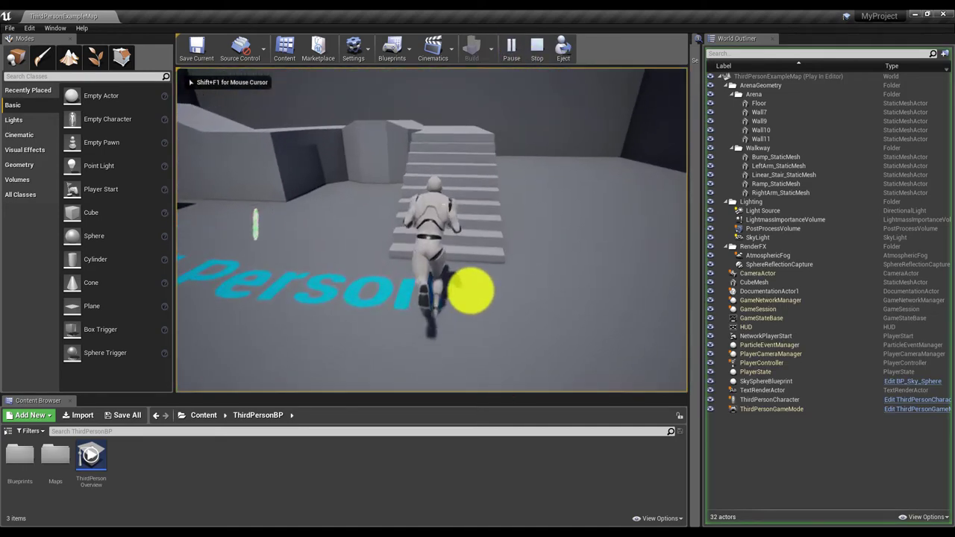
pyautogui.press('space')
pyautogui.press('w')
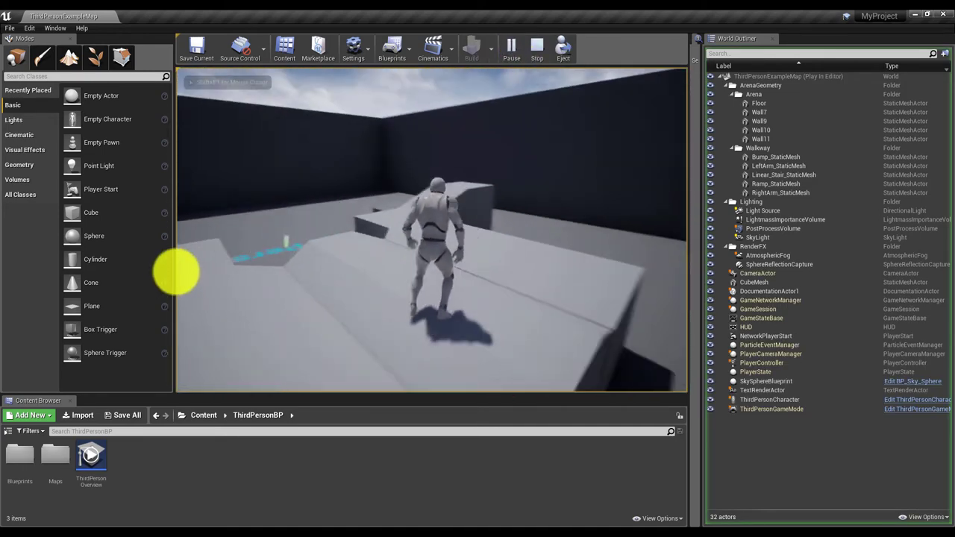
pyautogui.press('space')
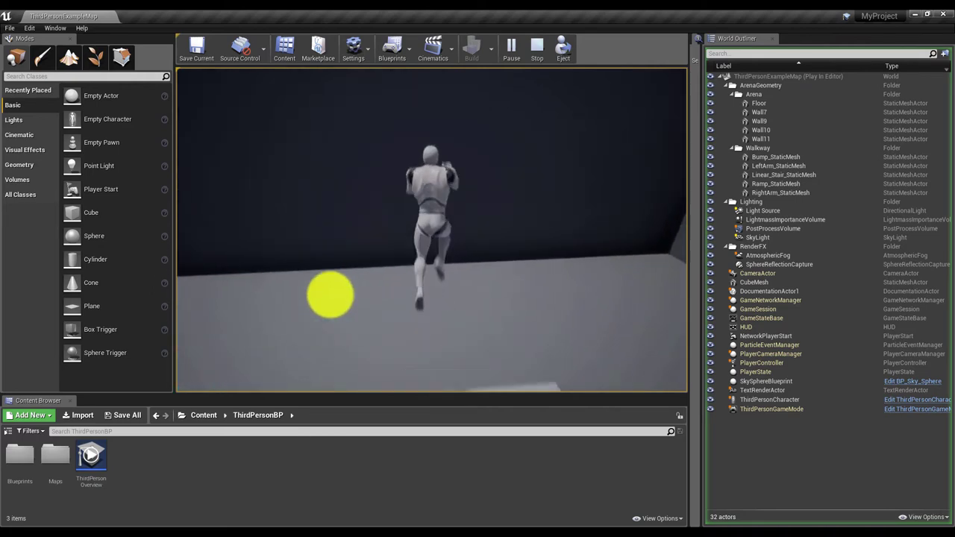
pyautogui.press('w')
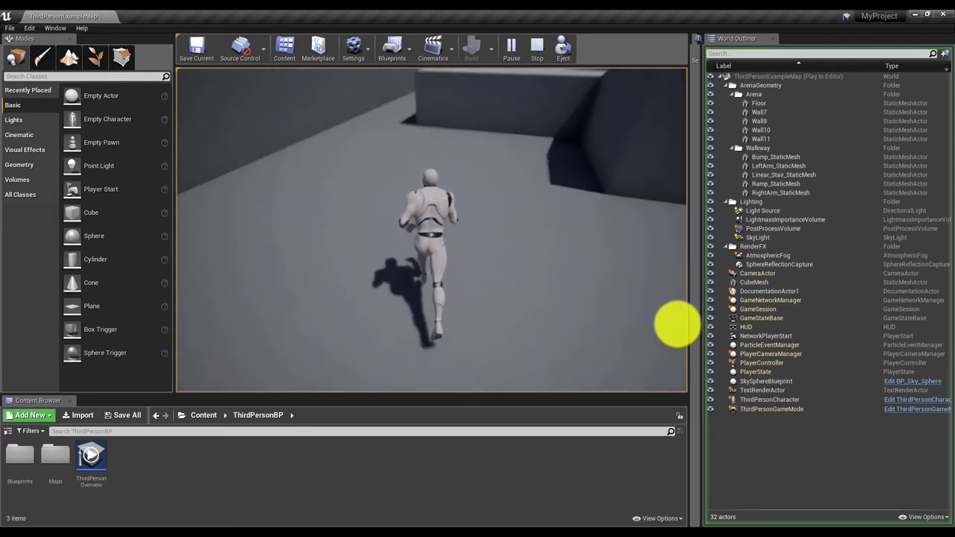
pyautogui.press('space')
pyautogui.press('w')
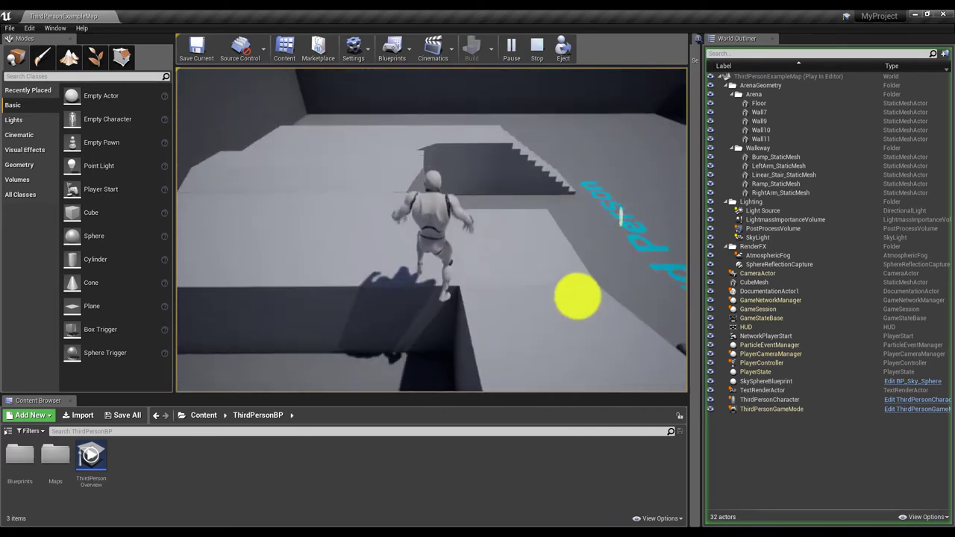
pyautogui.press('w')
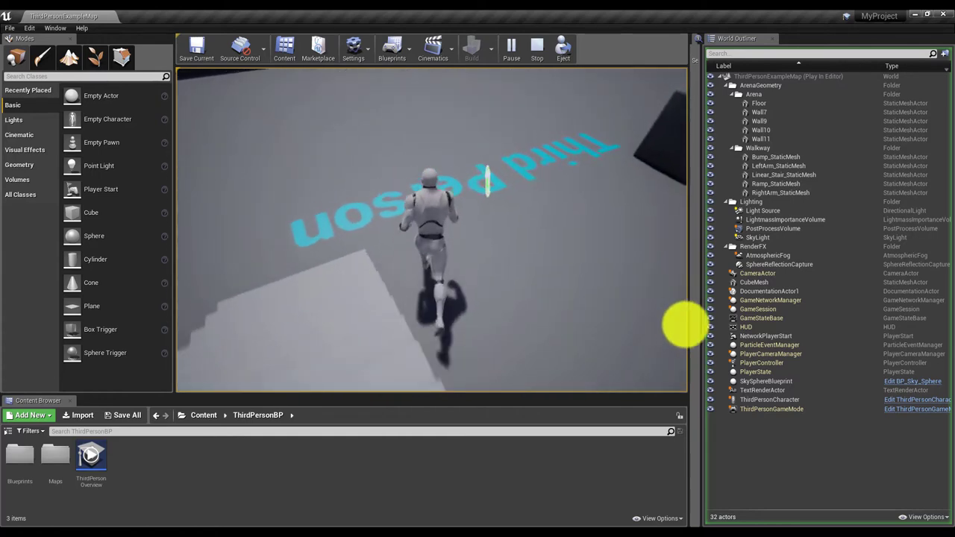
pyautogui.press('w')
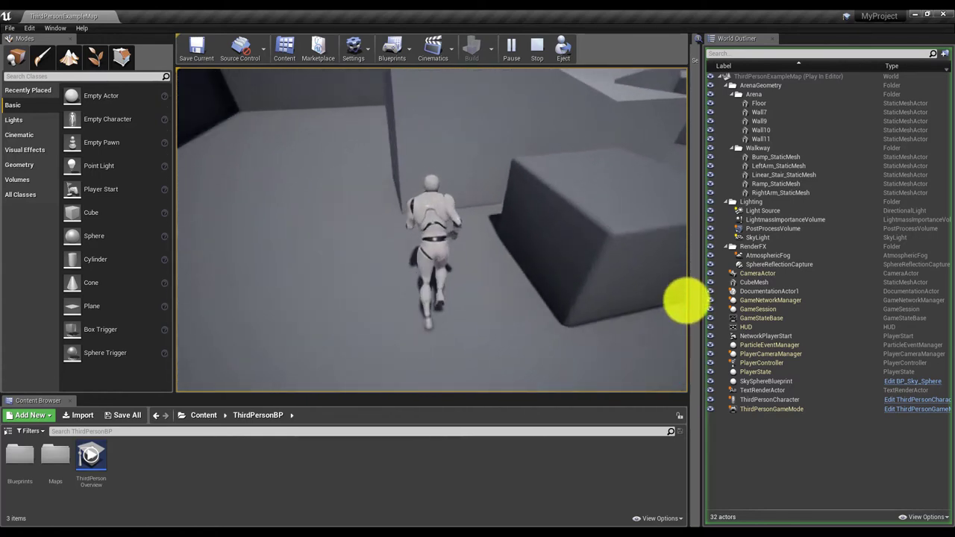
pyautogui.press('w')
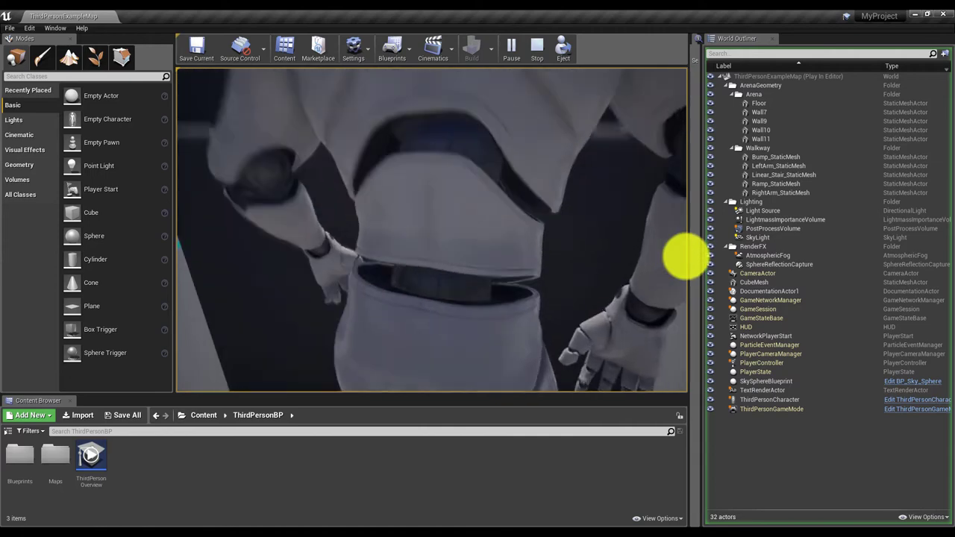
pyautogui.press('w')
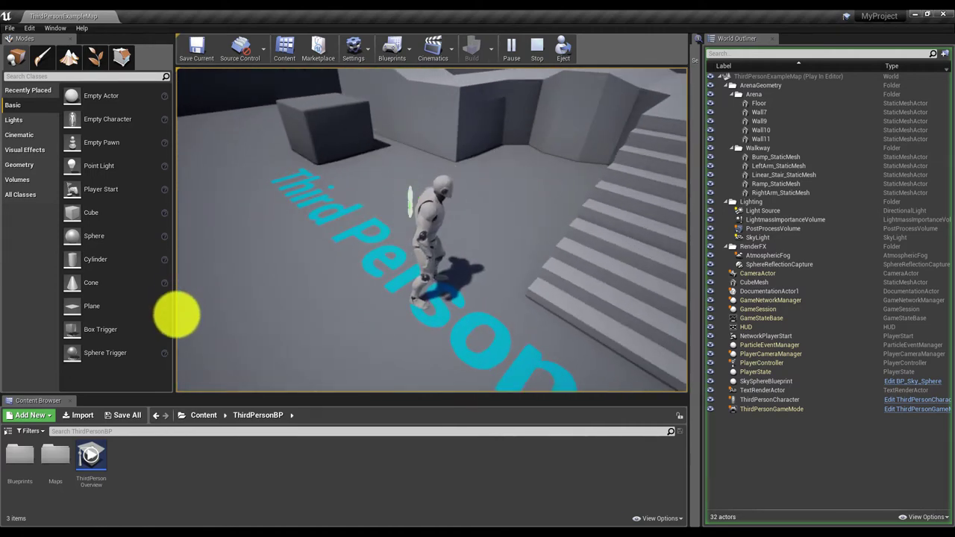
pyautogui.press('Escape')
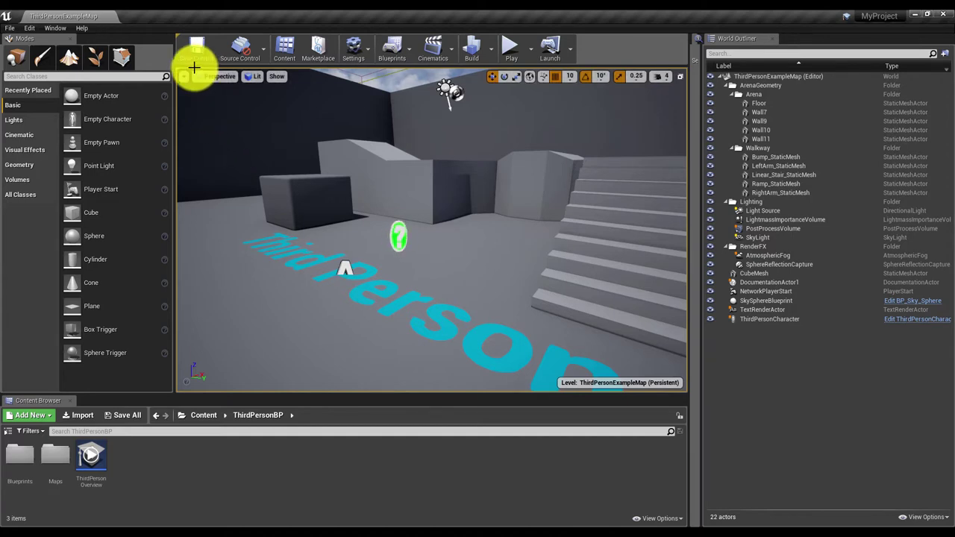
# Step: Create a new level from the Empty Level template
pyautogui.click(10, 28)
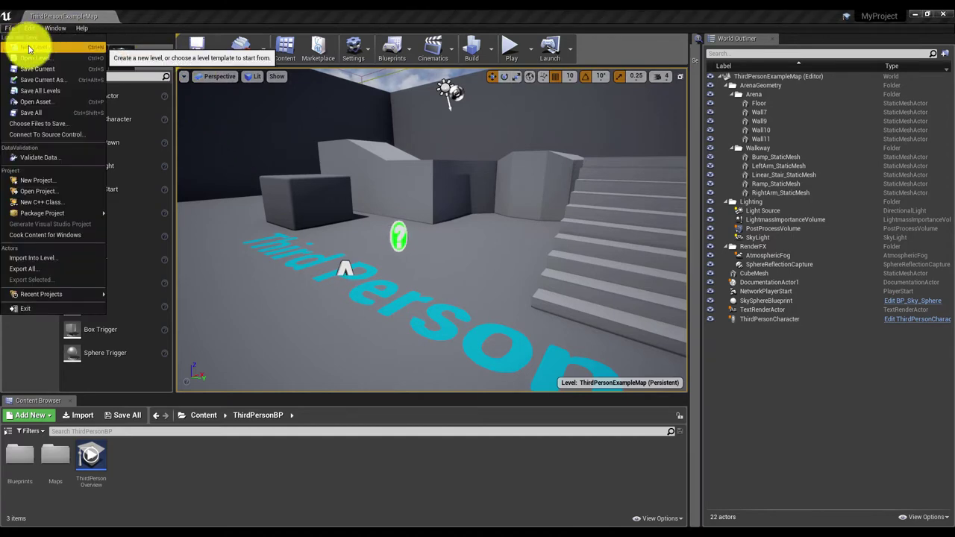
pyautogui.click(75, 51)
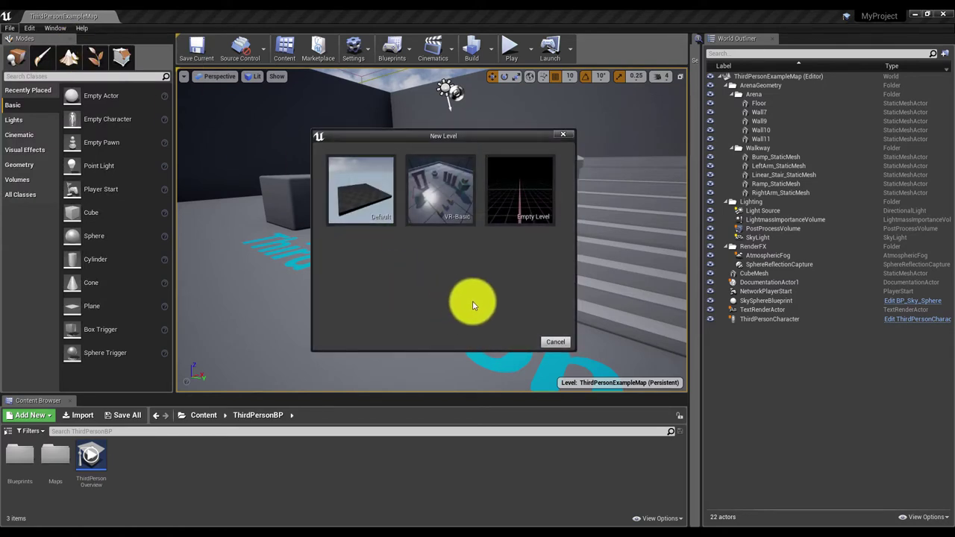
pyautogui.click(528, 206)
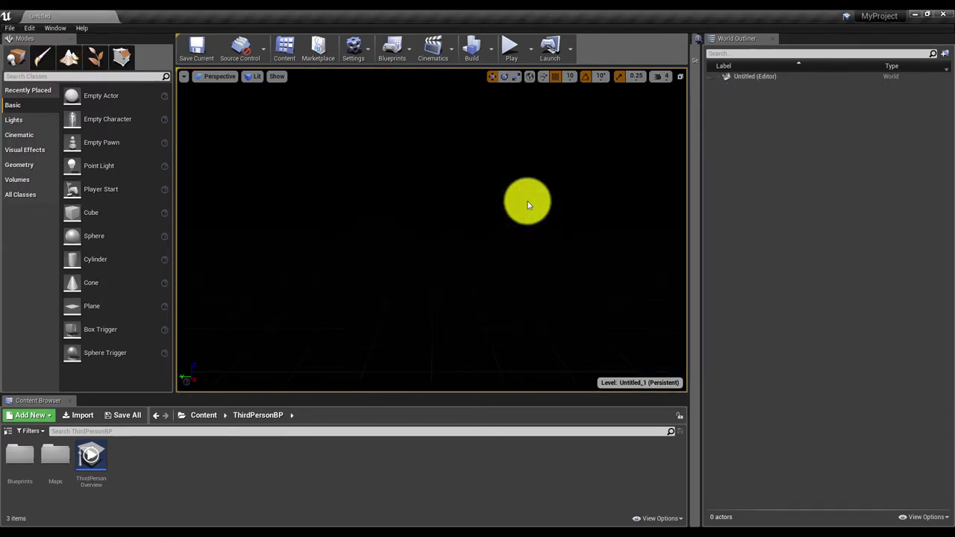
pyautogui.moveTo(445, 268); pyautogui.dragTo(352, 291)
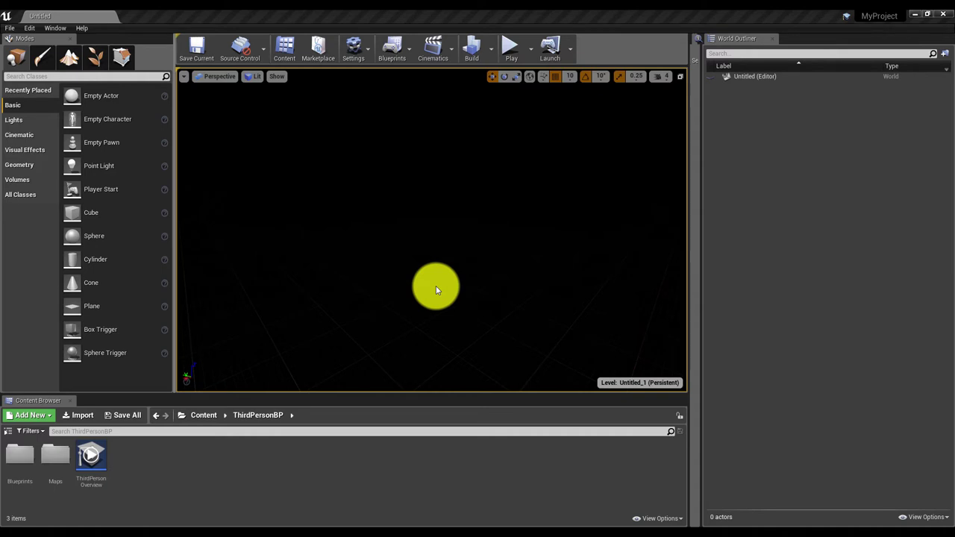
# Step: Add a Box geometry brush in the middle of the empty level
pyautogui.click(35, 167)
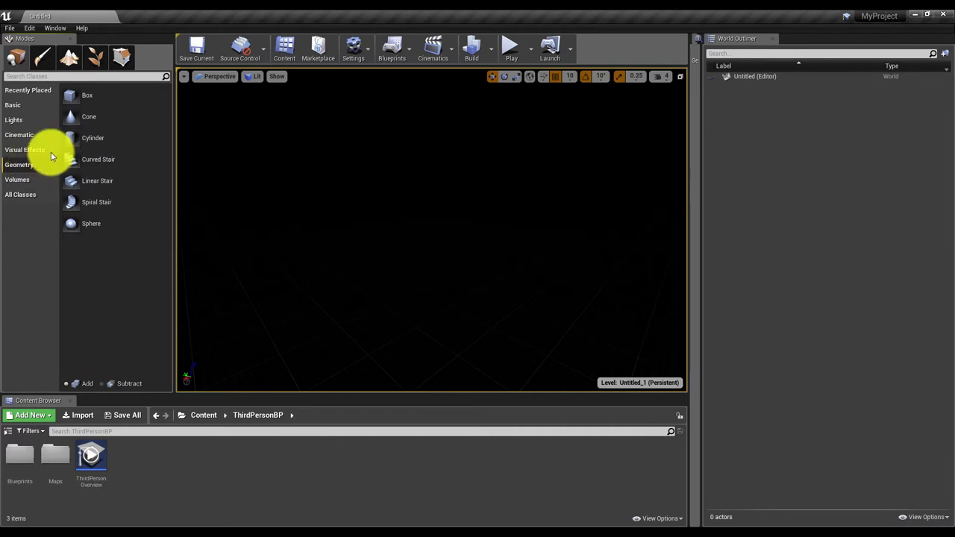
pyautogui.click(85, 96)
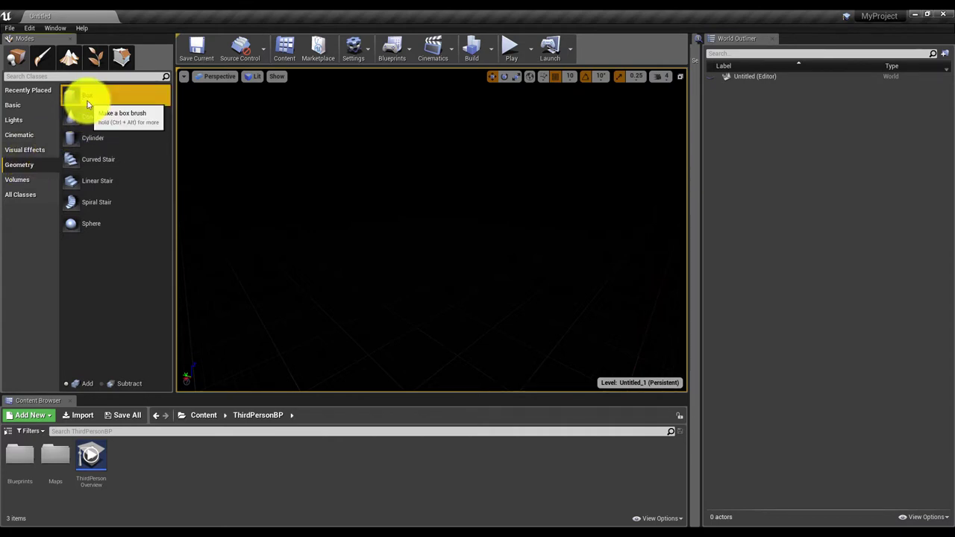
pyautogui.moveTo(114, 97); pyautogui.dragTo(449, 244)
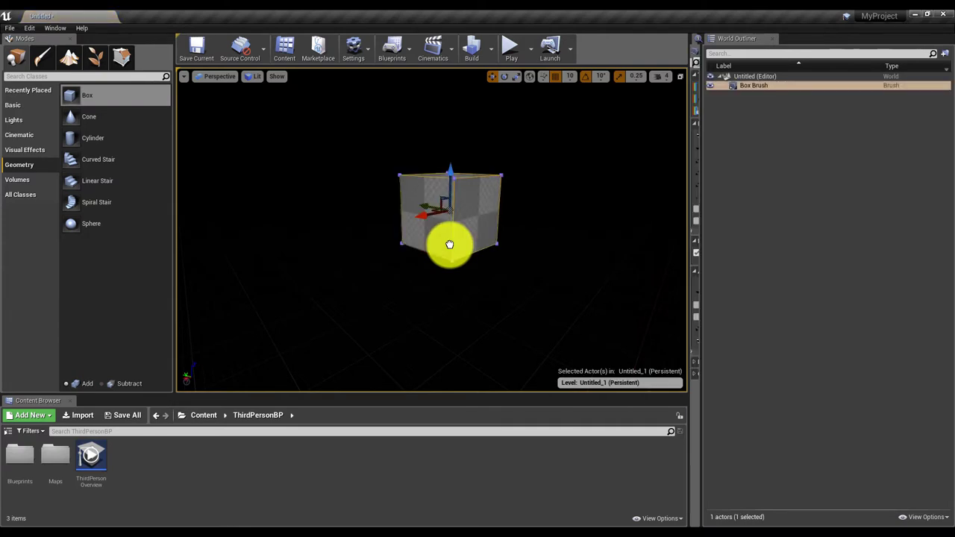
# Step: Scale the box brush into a wide, thin floor slab by stretching it along both horizontal axes and flattening its height
pyautogui.press('e')
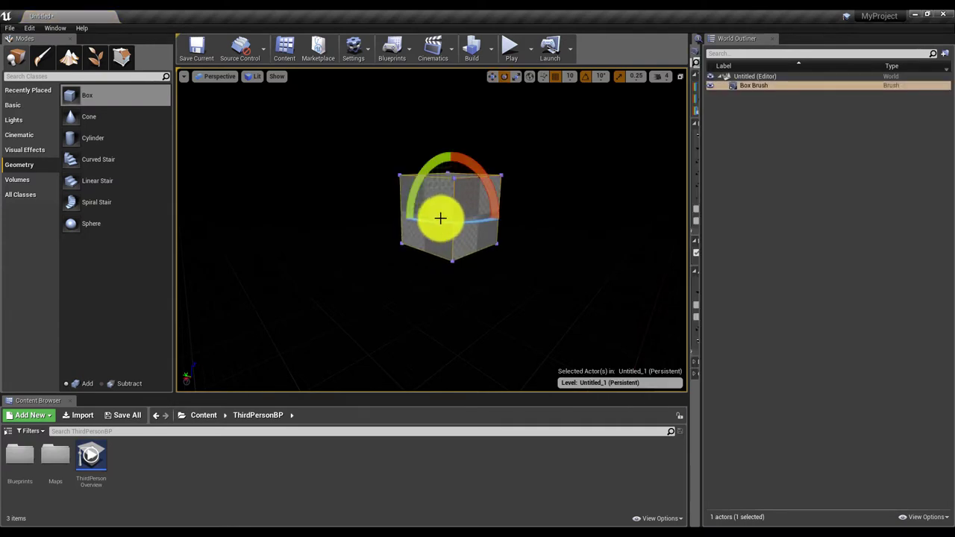
pyautogui.press('r')
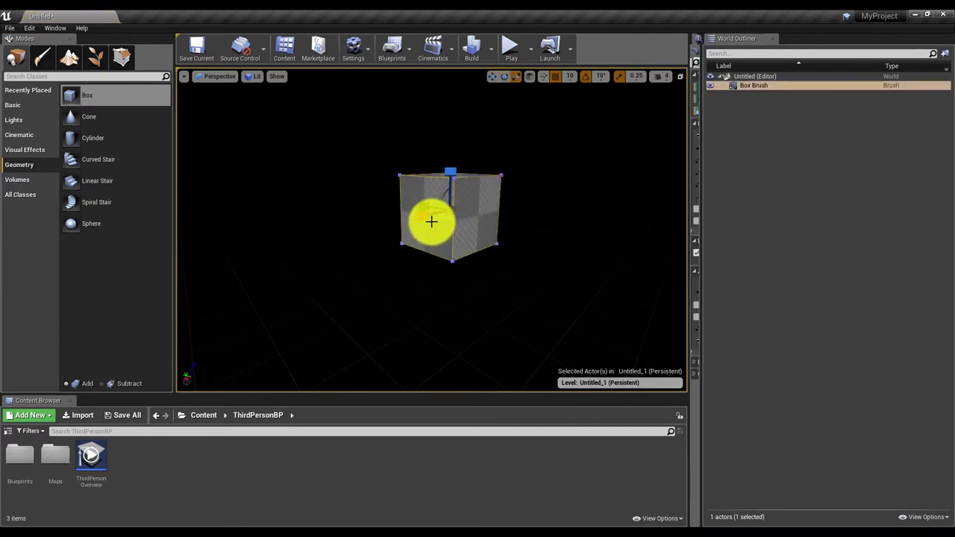
pyautogui.press('e')
pyautogui.press('r')
pyautogui.moveTo(423, 218); pyautogui.dragTo(192, 248)
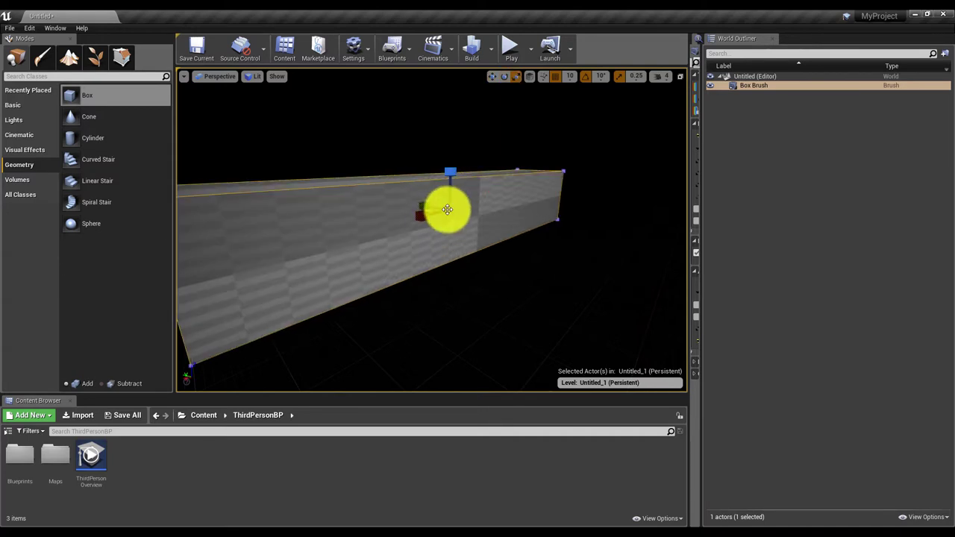
pyautogui.moveTo(426, 202); pyautogui.dragTo(274, 153)
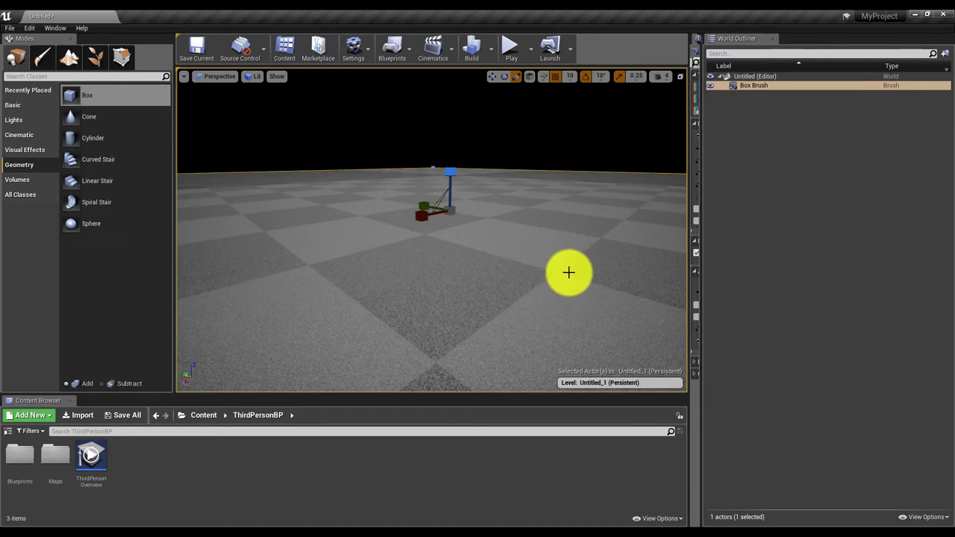
pyautogui.press('f')
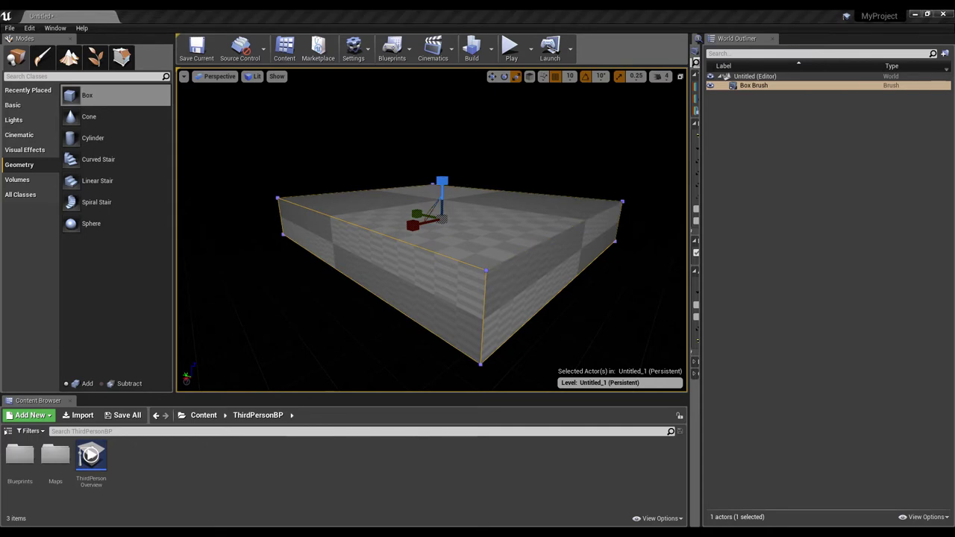
pyautogui.moveTo(440, 181); pyautogui.dragTo(443, 202)
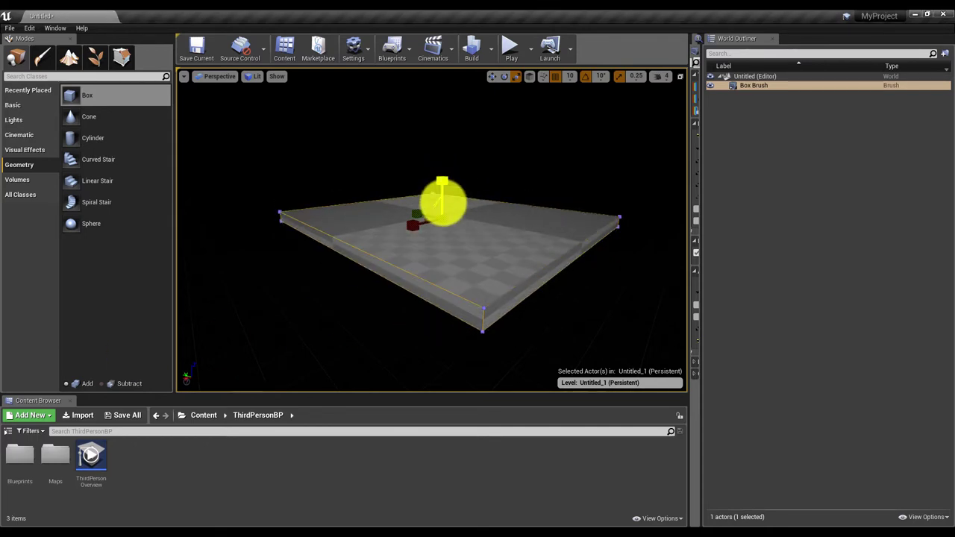
pyautogui.moveTo(385, 204)
pyautogui.keyDown('alt'); pyautogui.mouseDown()
pyautogui.moveTo(326, 190)
pyautogui.moveTo(428, 237)
pyautogui.moveTo(410, 230)
pyautogui.moveTo(282, 273)
pyautogui.moveTo(409, 232)
pyautogui.mouseUp(); pyautogui.keyUp('alt')
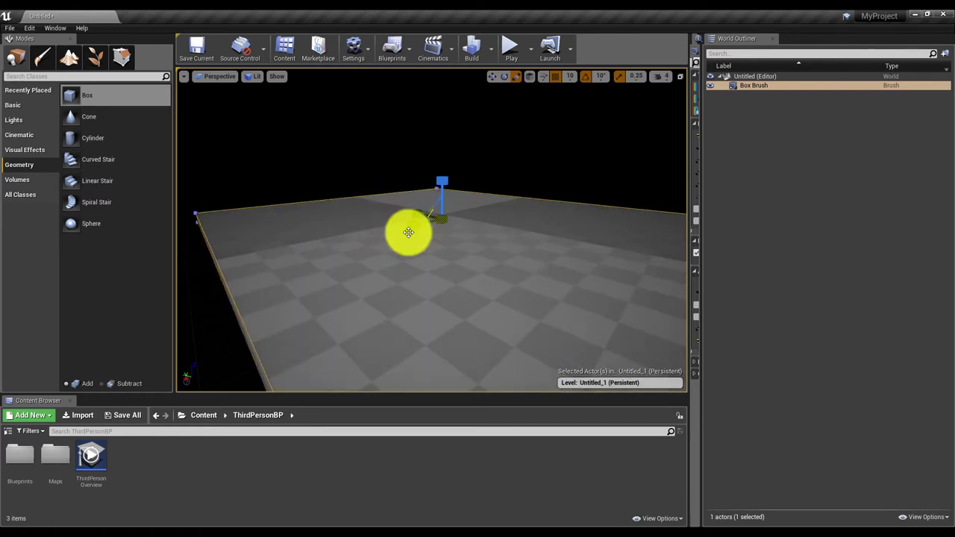
pyautogui.scroll(-6, 554, 234)
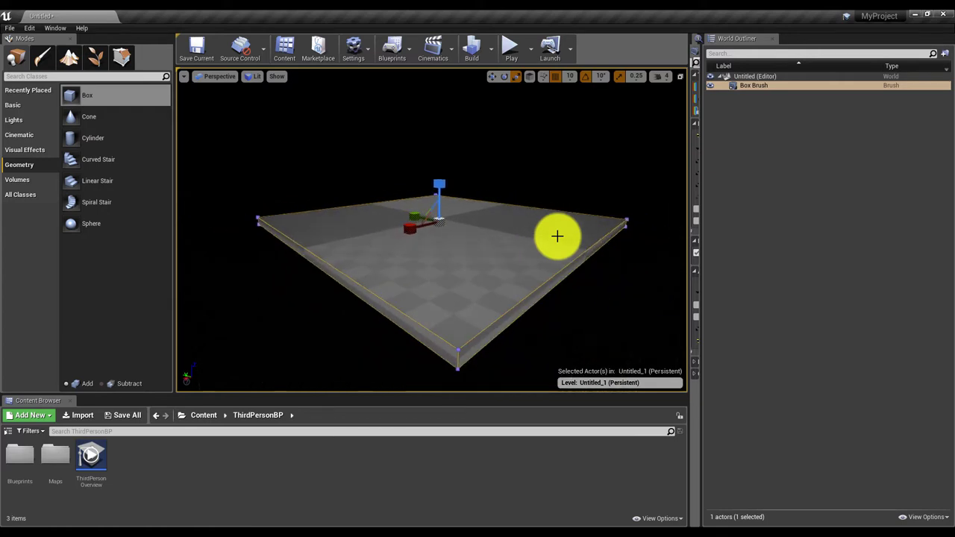
pyautogui.scroll(5, 557, 235)
pyautogui.scroll(-2, 557, 235)
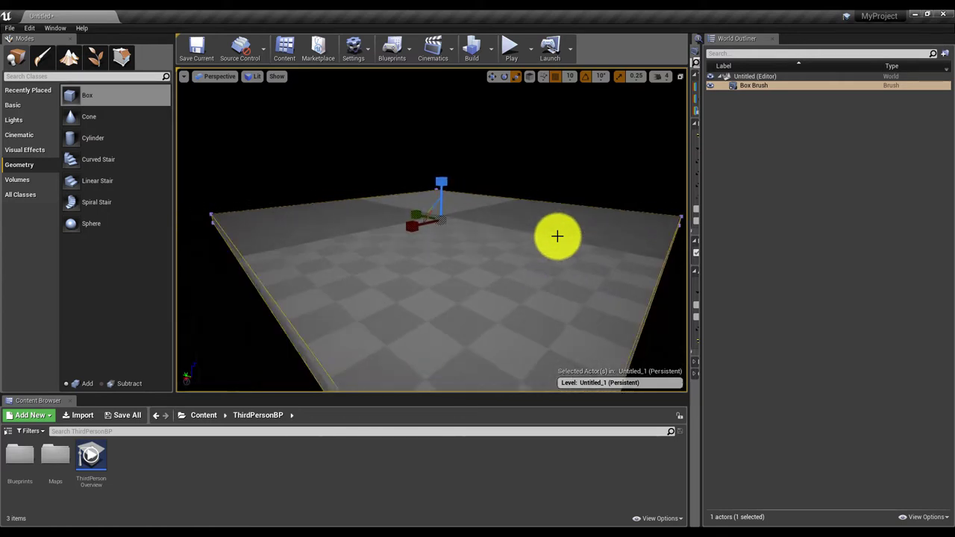
# Step: Shift the floor slab horizontally and rotate it about its vertical axis until one long edge roughly faces the camera
pyautogui.press('w')
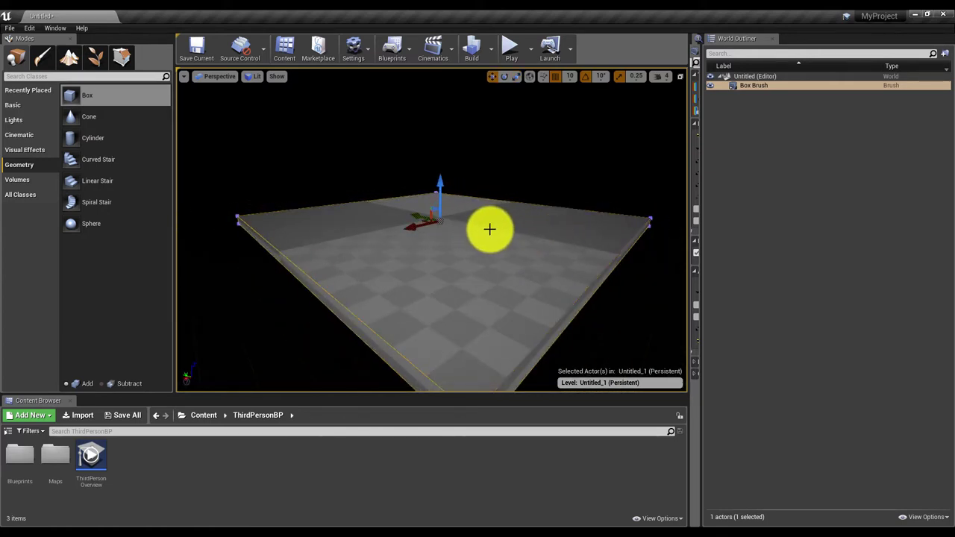
pyautogui.moveTo(415, 216)
pyautogui.keyDown('alt'); pyautogui.mouseDown()
pyautogui.moveTo(374, 217)
pyautogui.moveTo(409, 236)
pyautogui.moveTo(486, 235)
pyautogui.moveTo(473, 266)
pyautogui.mouseUp(); pyautogui.keyUp('alt')
pyautogui.press('e')
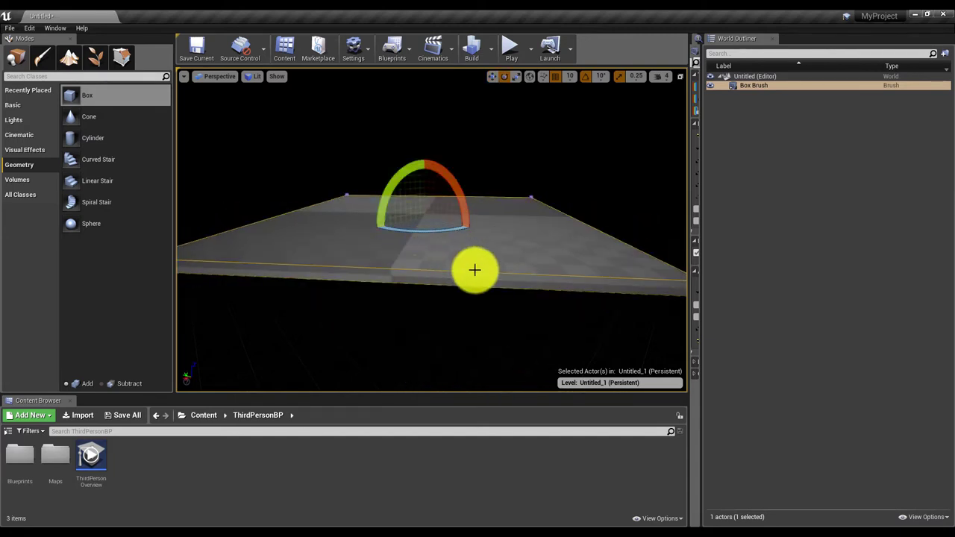
pyautogui.click(522, 331)
pyautogui.click(407, 224)
pyautogui.press('r')
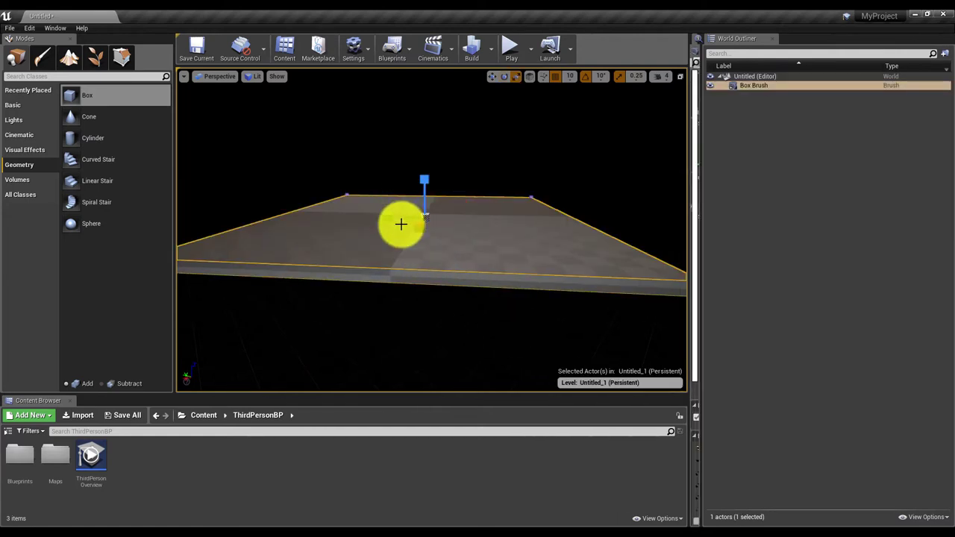
pyautogui.press('e')
pyautogui.moveTo(397, 231)
pyautogui.mouseDown()
pyautogui.moveTo(409, 233)
pyautogui.moveTo(401, 231)
pyautogui.mouseUp()
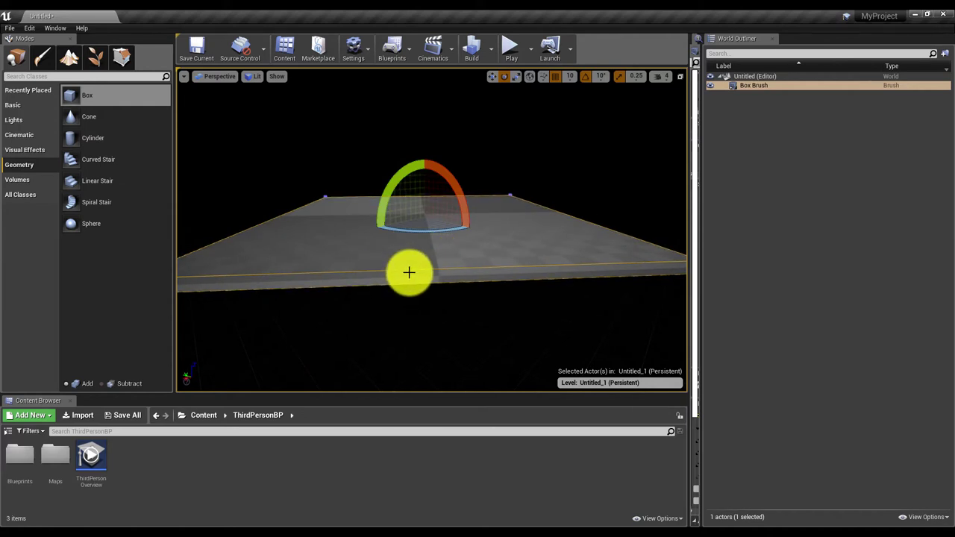
pyautogui.press('w')
pyautogui.press('e')
pyautogui.press('r')
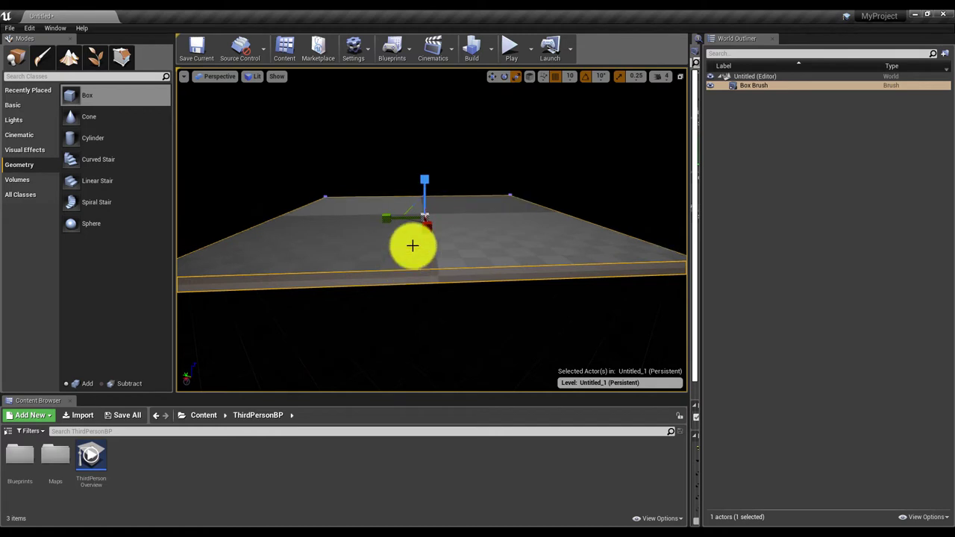
pyautogui.press('w')
pyautogui.press('e')
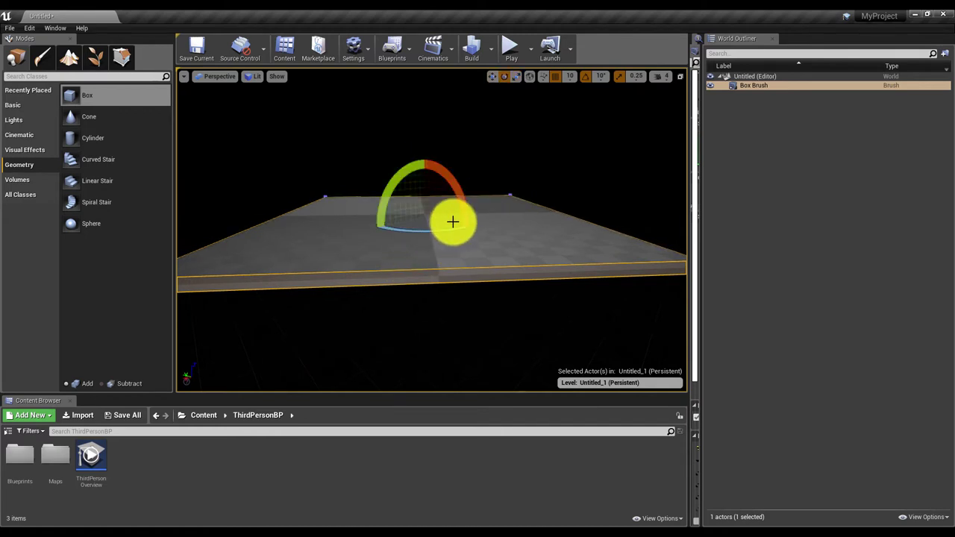
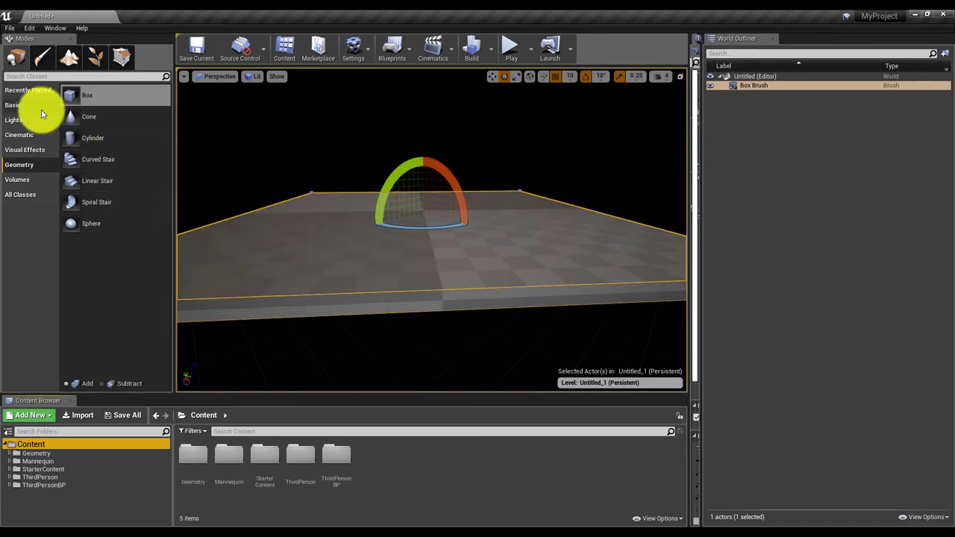
# Step: Place an Empty Character on the floor slab and move it toward the middle of the slab
pyautogui.click(15, 104)
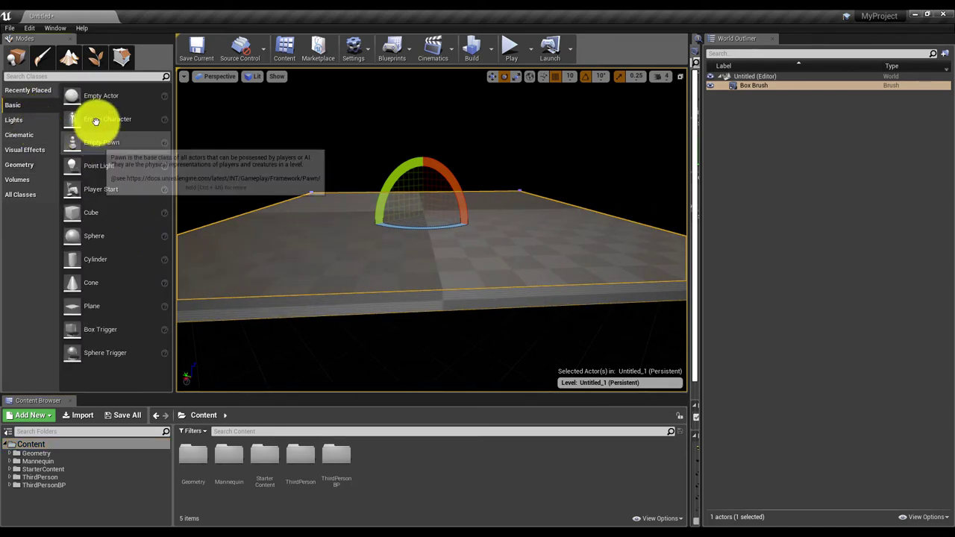
pyautogui.moveTo(97, 119); pyautogui.dragTo(305, 179)
pyautogui.press('Escape')
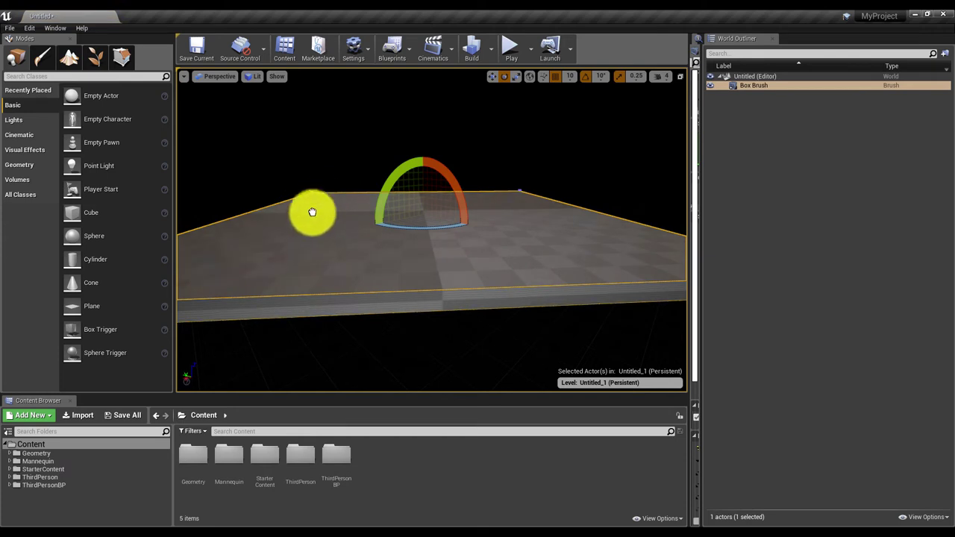
pyautogui.hotkey('ctrl', 'y')
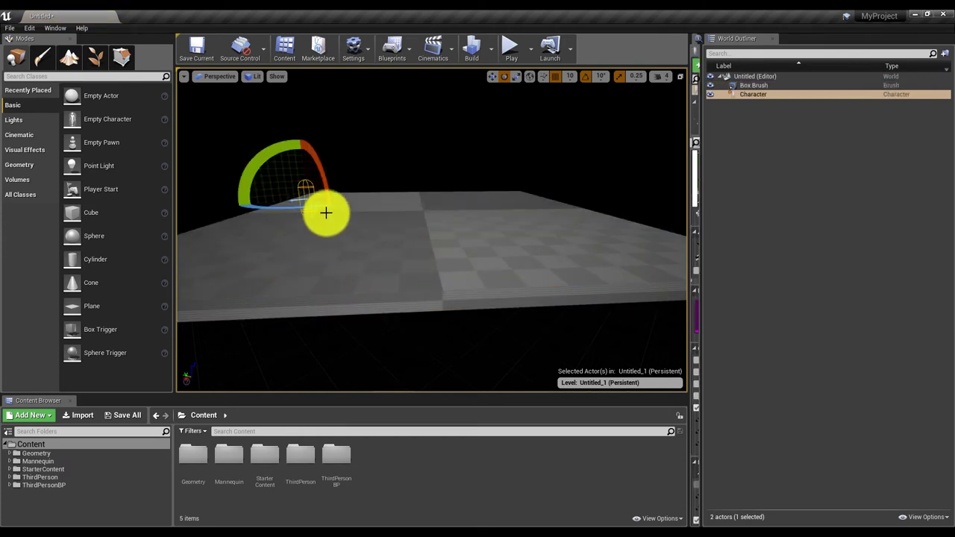
pyautogui.press('w')
pyautogui.moveTo(300, 196); pyautogui.dragTo(437, 219)
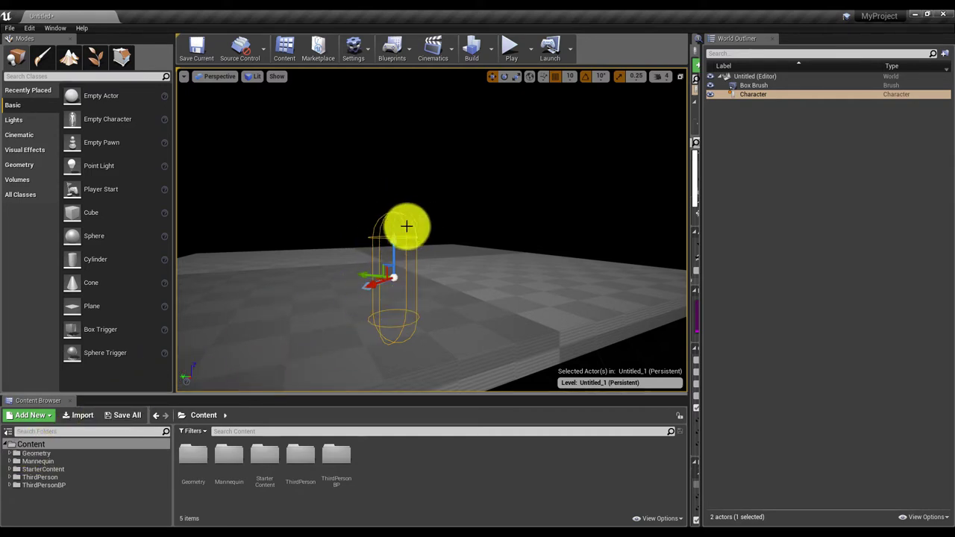
# Step: Place the ThirdPersonCharacter blueprint from ThirdPersonBP/Blueprints on the floor slab, beside the empty character
pyautogui.click(10, 479)
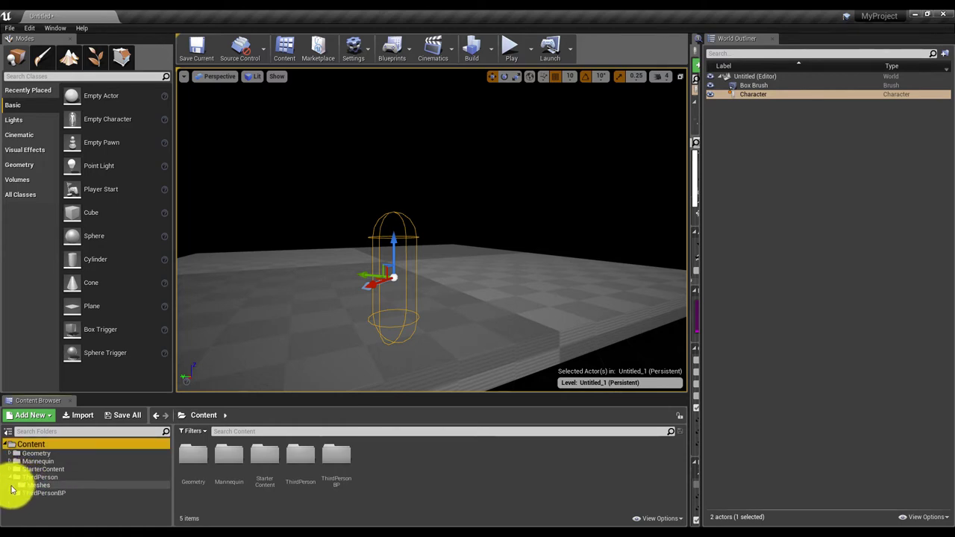
pyautogui.click(23, 485)
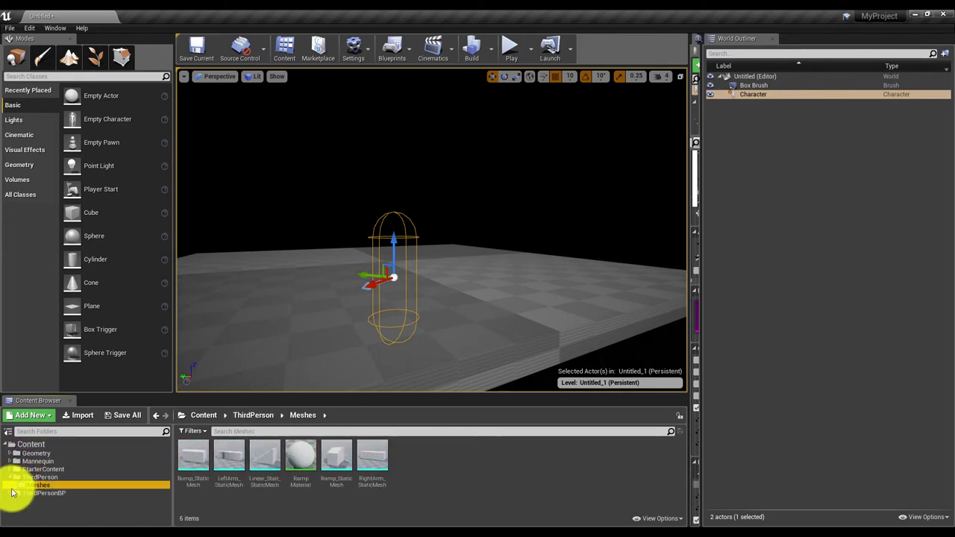
pyautogui.click(39, 501)
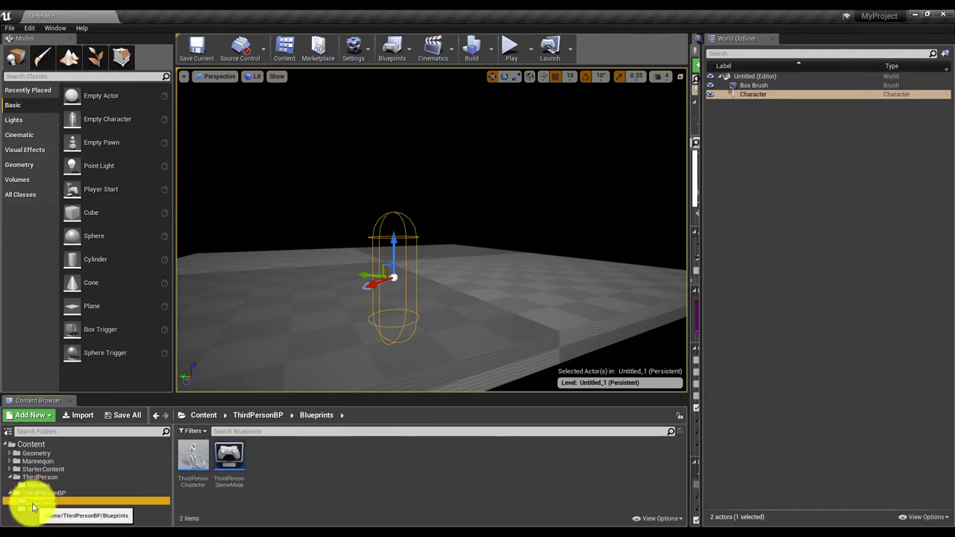
pyautogui.click(193, 457)
pyautogui.moveTo(191, 455)
pyautogui.mouseDown()
pyautogui.moveTo(256, 351)
pyautogui.moveTo(262, 280)
pyautogui.mouseUp()
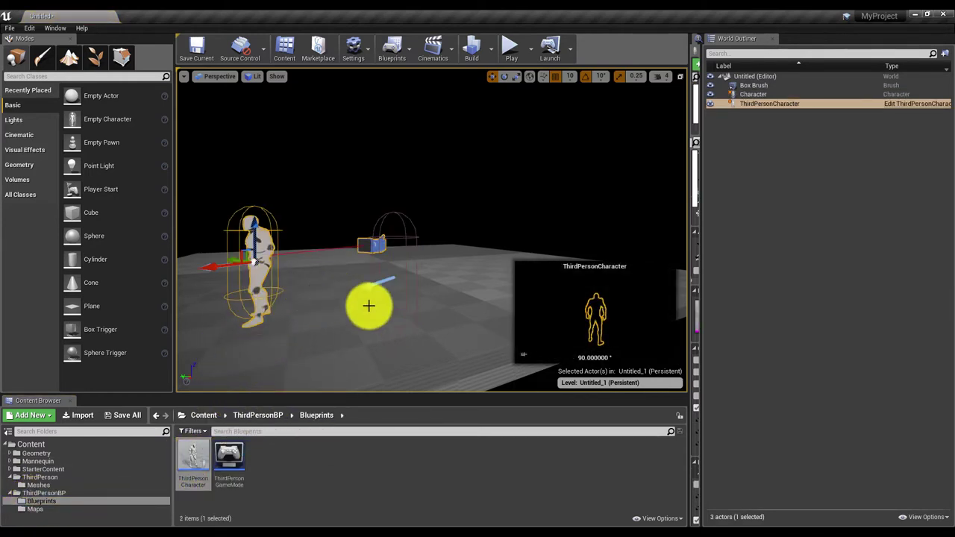
# Step: Delete the empty Character actor from the level
pyautogui.click(409, 302)
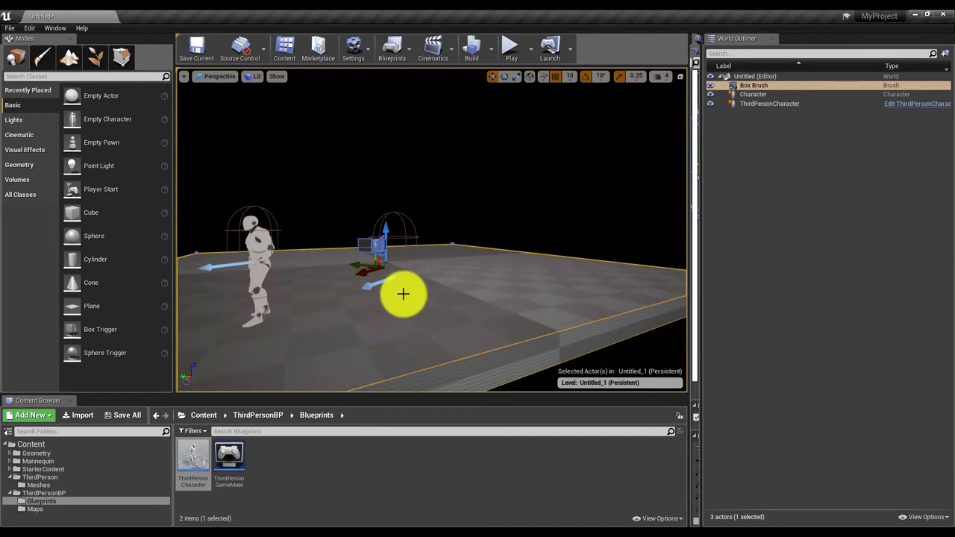
pyautogui.click(405, 230)
pyautogui.press('Delete')
# Step: Rotate the ThirdPersonCharacter about its vertical axis until it roughly faces the camera
pyautogui.click(254, 259)
pyautogui.press('e')
pyautogui.press('r')
pyautogui.press('e')
pyautogui.moveTo(231, 273)
pyautogui.mouseDown()
pyautogui.moveTo(301, 276)
pyautogui.moveTo(431, 256)
pyautogui.mouseUp()
pyautogui.click(199, 378)
pyautogui.moveTo(246, 335)
pyautogui.mouseDown()
pyautogui.moveTo(200, 320)
pyautogui.moveTo(231, 313)
pyautogui.moveTo(241, 324)
pyautogui.mouseUp()
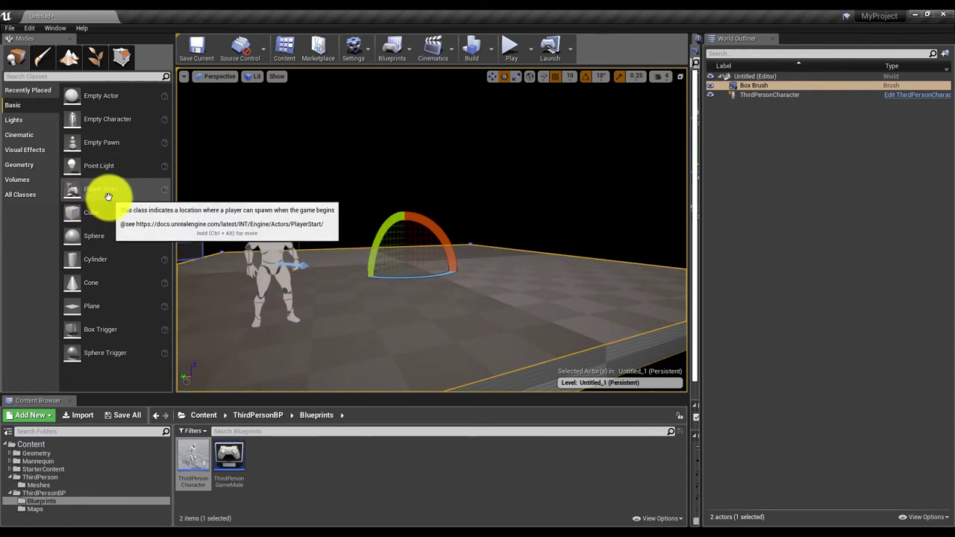
# Step: Place a basic Cube on the floor near the character and a Box geometry brush on the far side of the cube
pyautogui.moveTo(81, 213); pyautogui.dragTo(351, 351)
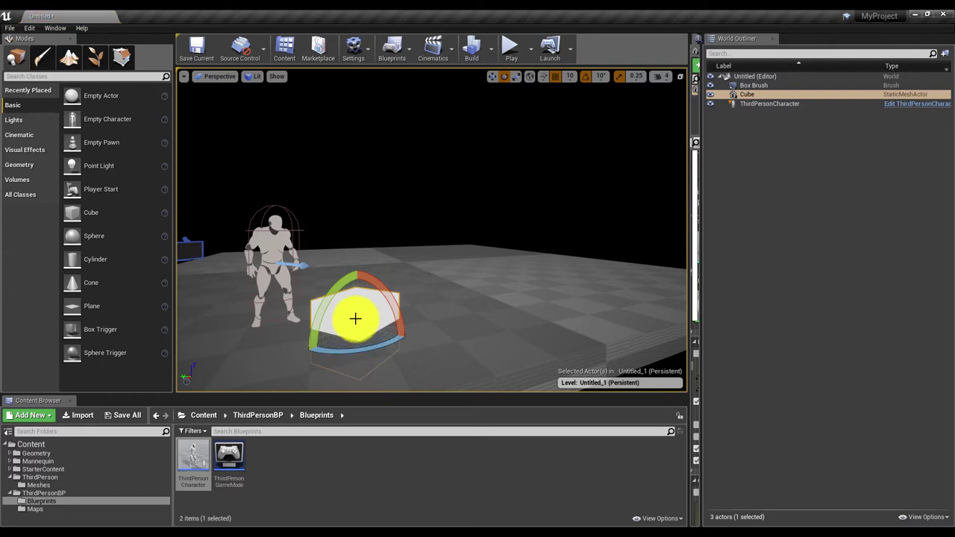
pyautogui.press('Delete')
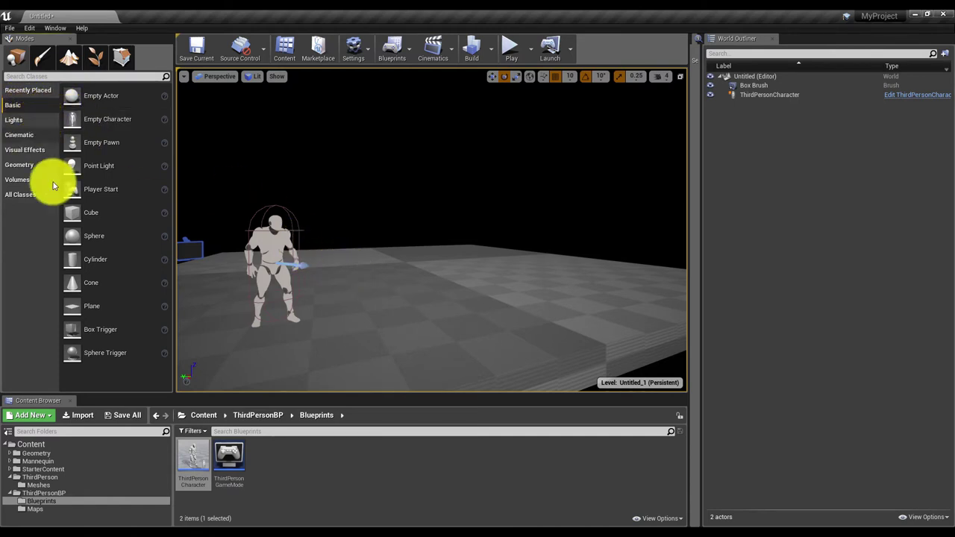
pyautogui.moveTo(90, 213); pyautogui.dragTo(410, 303)
pyautogui.click(25, 165)
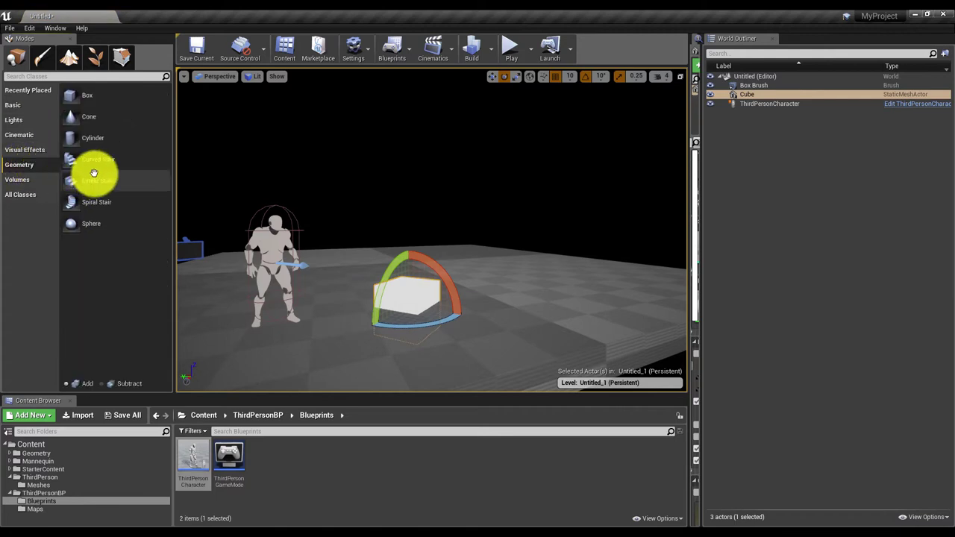
pyautogui.moveTo(85, 94); pyautogui.dragTo(525, 307)
# Step: Raise the white cube out of the floor and move it closer to the character
pyautogui.click(423, 301)
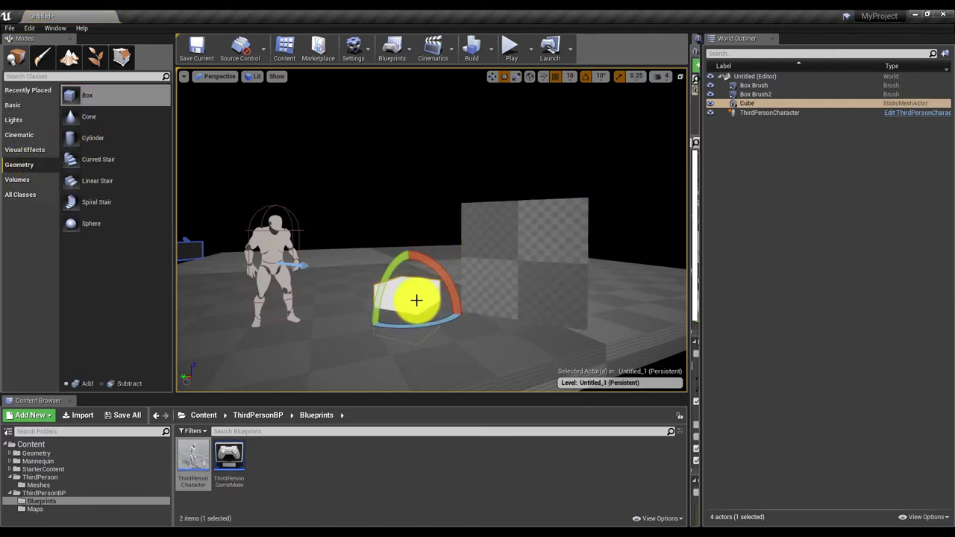
pyautogui.press('r')
pyautogui.moveTo(409, 273); pyautogui.dragTo(388, 299)
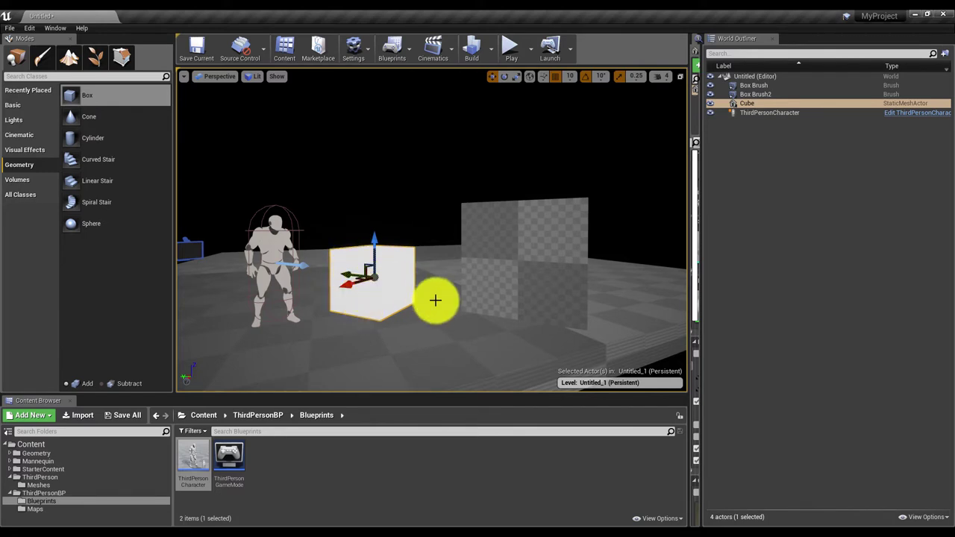
# Step: Rotate the new box brush about its vertical axis to about 50°
pyautogui.click(543, 292)
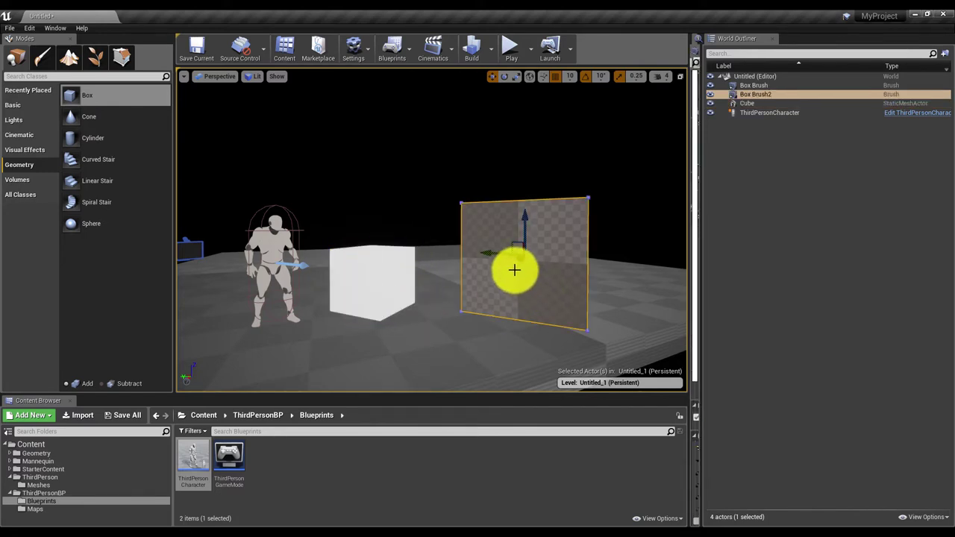
pyautogui.press('e')
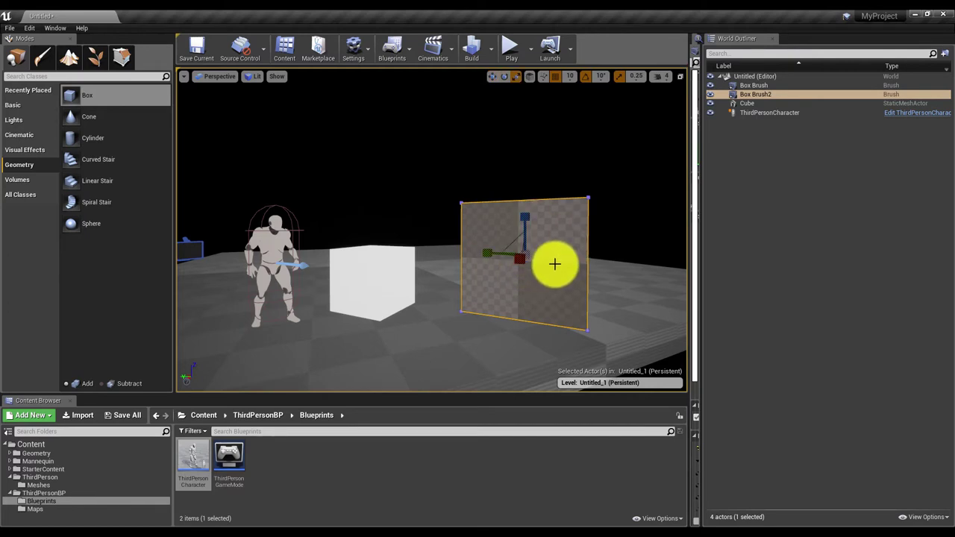
pyautogui.moveTo(553, 261); pyautogui.dragTo(463, 273)
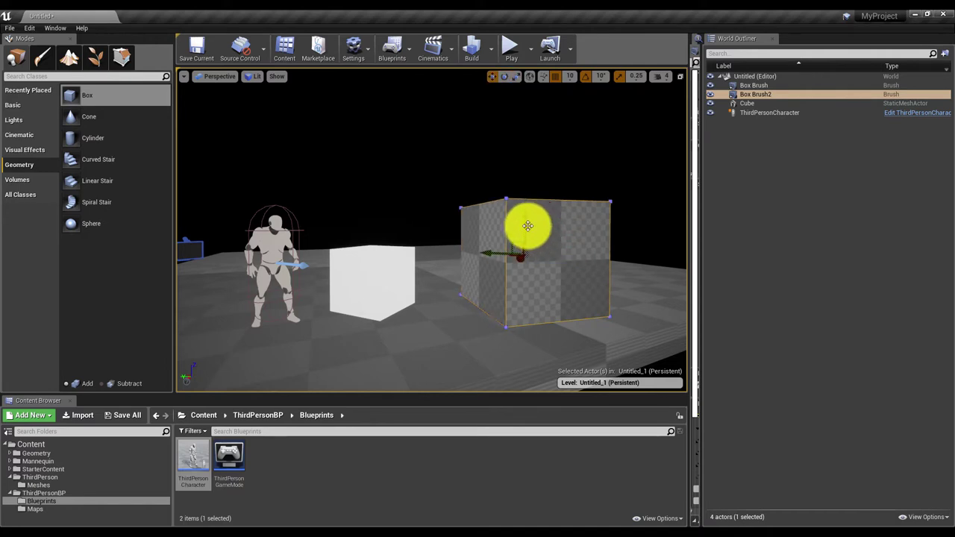
# Step: Scale the new box brush down to about 0.5 on its X and Z axes
pyautogui.press('r')
pyautogui.moveTo(526, 219)
pyautogui.mouseDown()
pyautogui.moveTo(502, 251)
pyautogui.moveTo(513, 255)
pyautogui.mouseUp()
pyautogui.press('e')
pyautogui.press('r')
# Step: Move the new box brush down onto the floor, right next to the white cube
pyautogui.press('w')
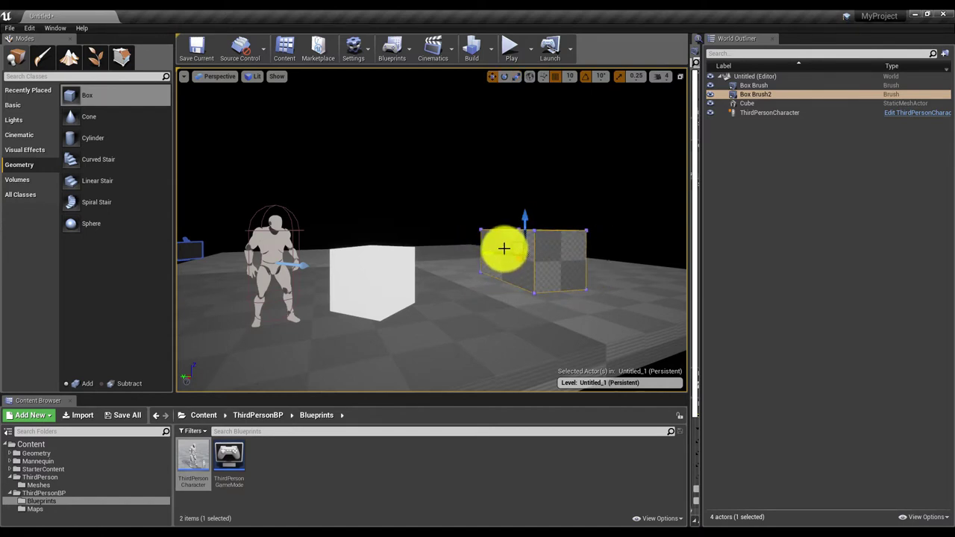
pyautogui.moveTo(505, 254)
pyautogui.mouseDown()
pyautogui.moveTo(557, 263)
pyautogui.moveTo(562, 238)
pyautogui.mouseUp()
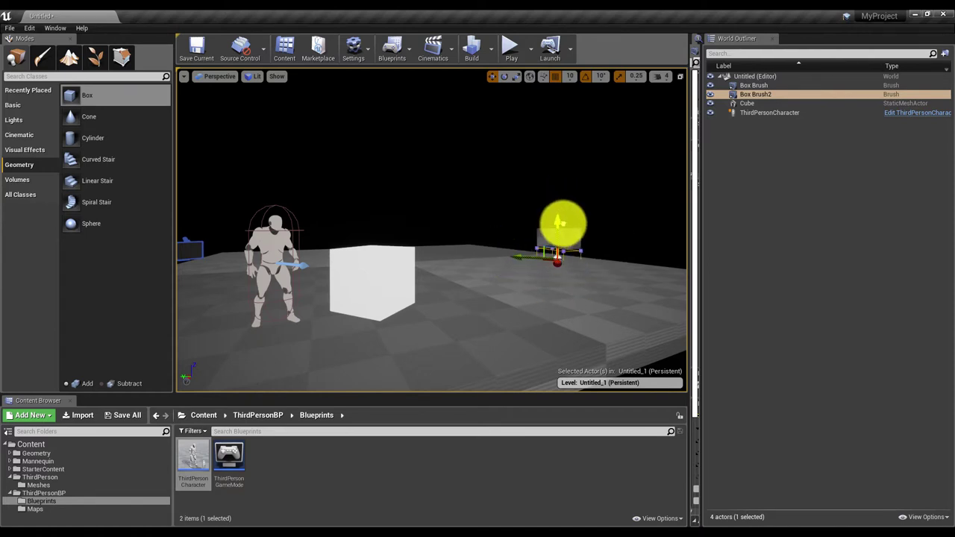
pyautogui.moveTo(532, 258)
pyautogui.mouseDown()
pyautogui.moveTo(444, 266)
pyautogui.moveTo(335, 335)
pyautogui.moveTo(346, 291)
pyautogui.moveTo(455, 316)
pyautogui.moveTo(520, 274)
pyautogui.moveTo(523, 248)
pyautogui.moveTo(485, 261)
pyautogui.moveTo(491, 267)
pyautogui.moveTo(461, 326)
pyautogui.mouseUp()
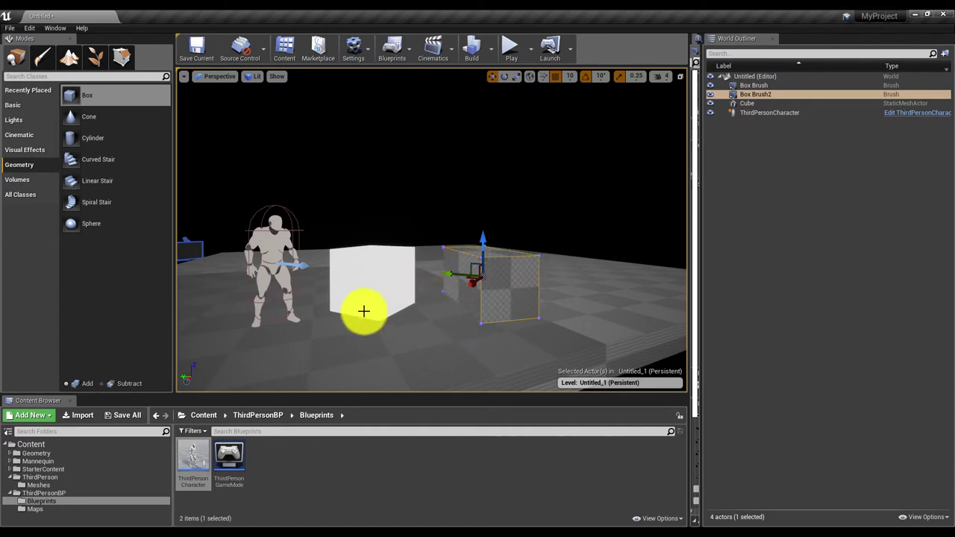
pyautogui.click(399, 312)
pyautogui.click(486, 291)
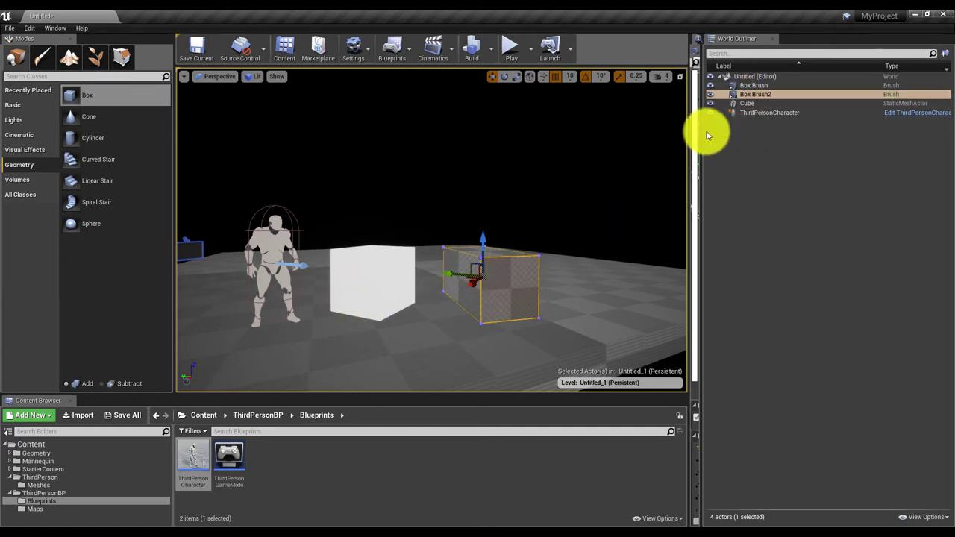
# Step: Set the new box brush's scale to 1.0 on X, Y and Z, and move it to Y 70 and Z 290
pyautogui.moveTo(704, 137); pyautogui.dragTo(940, 153)
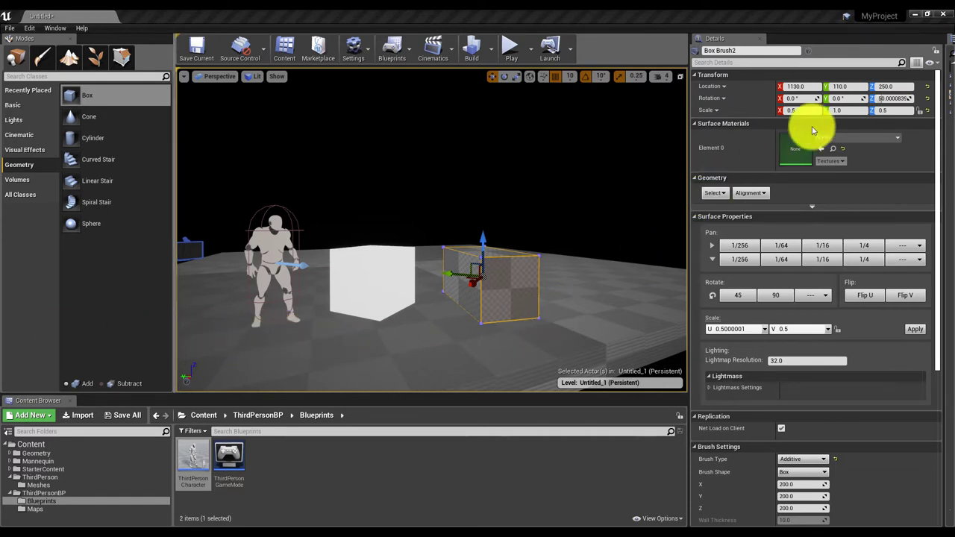
pyautogui.moveTo(809, 110); pyautogui.dragTo(853, 111)
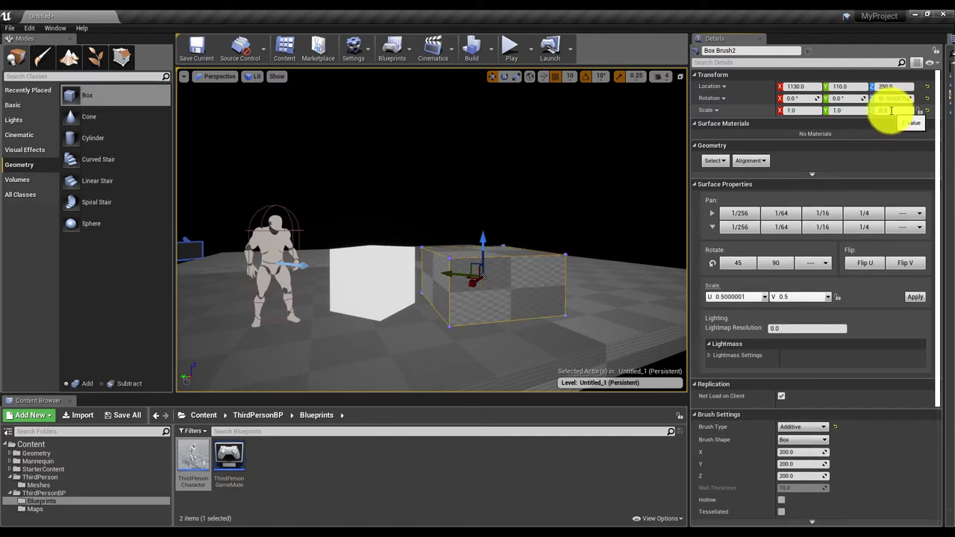
pyautogui.write('1')
pyautogui.click(842, 111)
pyautogui.moveTo(486, 251)
pyautogui.mouseDown()
pyautogui.moveTo(480, 231)
pyautogui.moveTo(470, 251)
pyautogui.moveTo(447, 256)
pyautogui.moveTo(470, 258)
pyautogui.mouseUp()
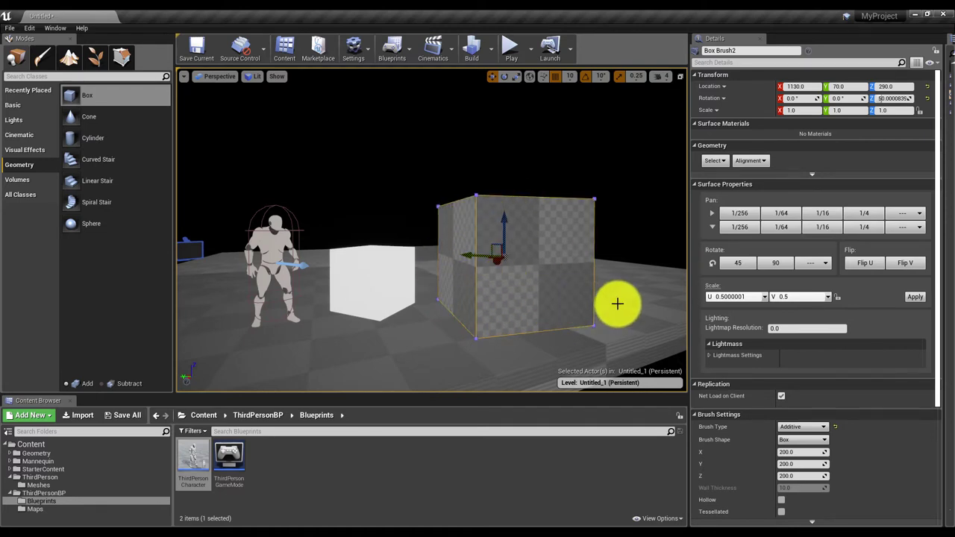
# Step: Set the box brush's dimensions in its brush settings to X 60, Y 60 and Z 180
pyautogui.scroll(-2, 872, 405)
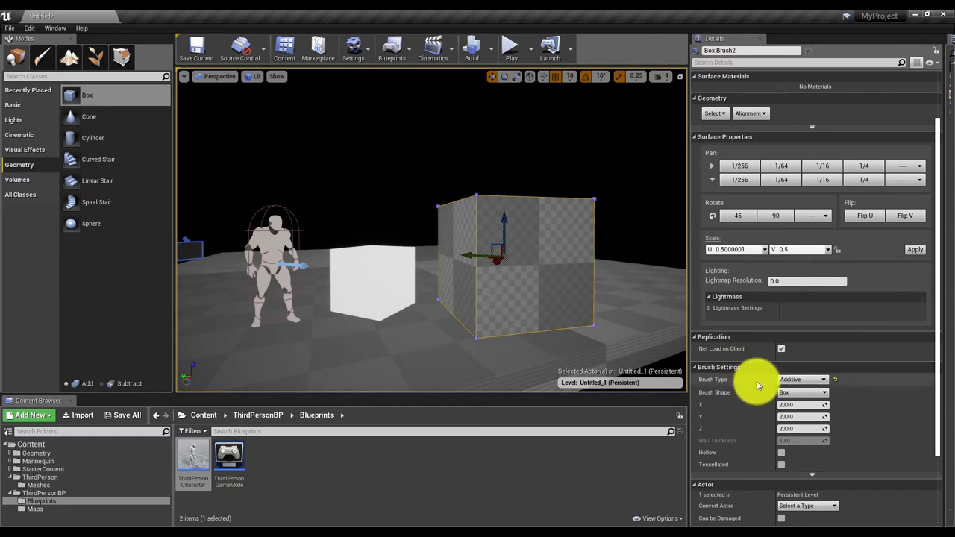
pyautogui.click(804, 407)
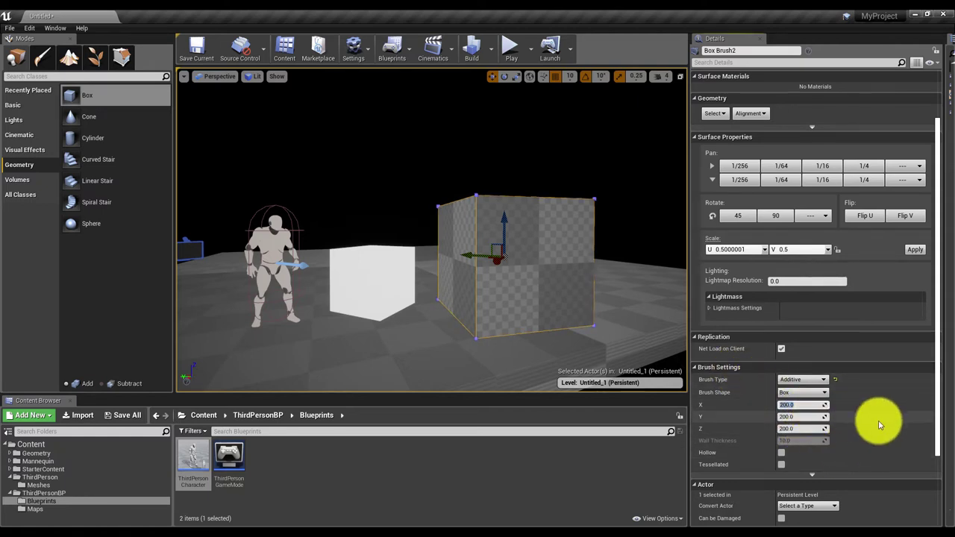
pyautogui.write('60')
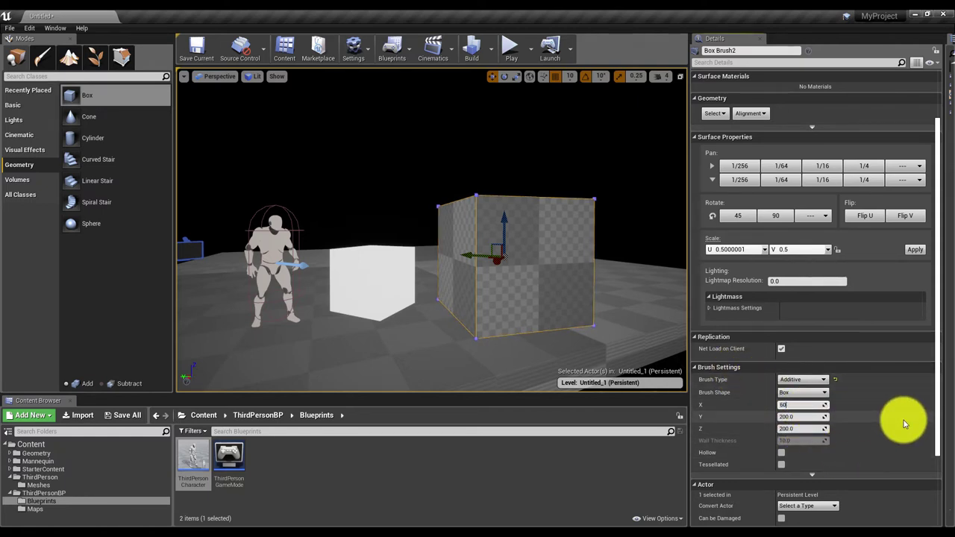
pyautogui.click(804, 417)
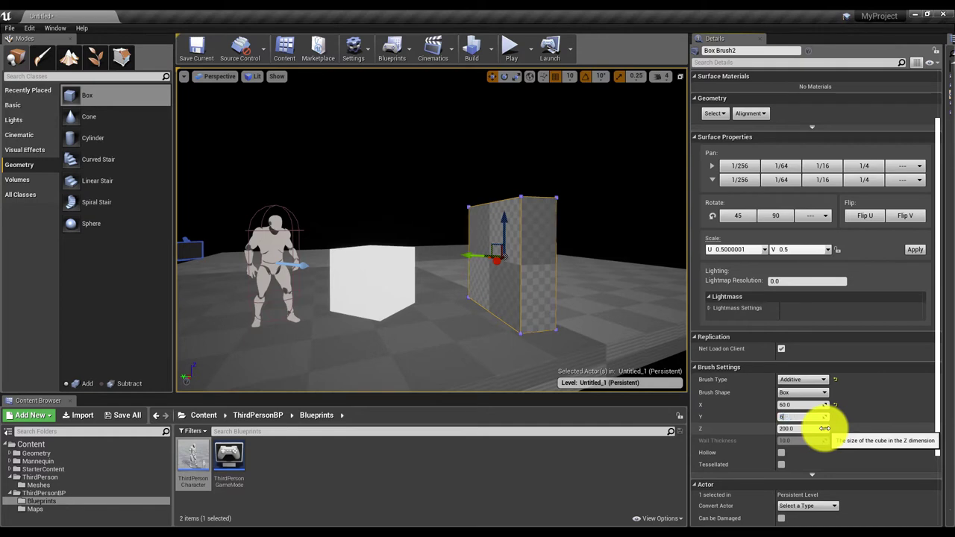
pyautogui.write('60')
pyautogui.click(824, 429)
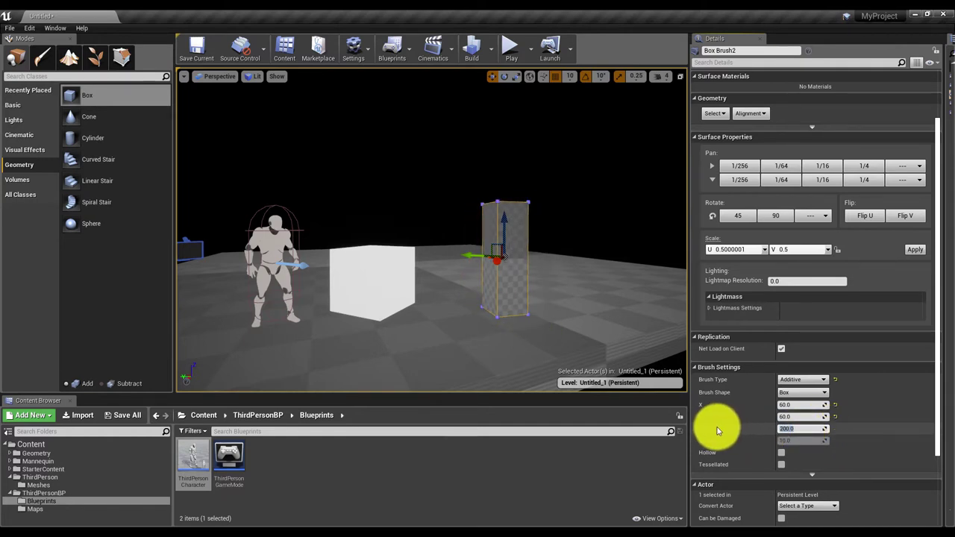
pyautogui.write('180')
pyautogui.press('Return')
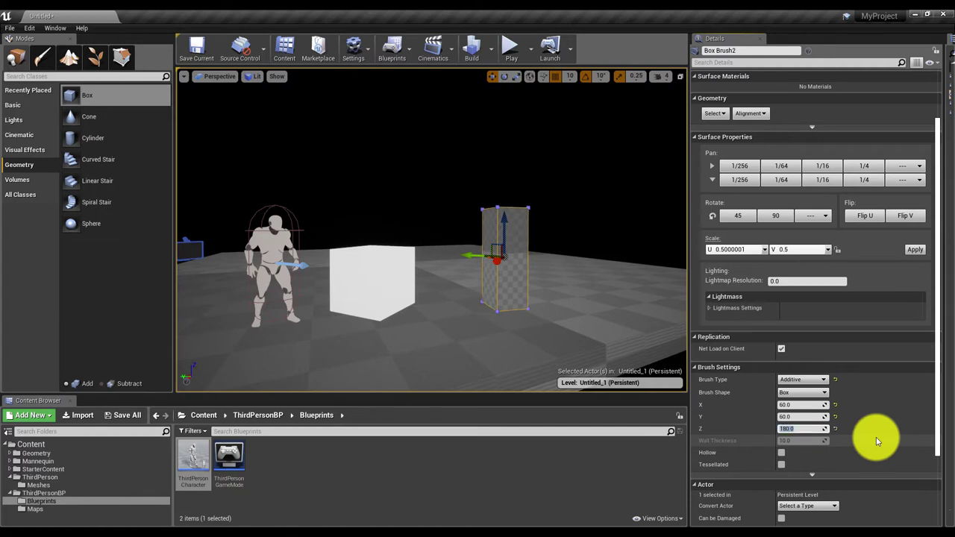
# Step: Move the tall box brush beside the character for size comparison and shift the white cube clear of it
pyautogui.moveTo(475, 257)
pyautogui.mouseDown()
pyautogui.moveTo(366, 277)
pyautogui.moveTo(391, 277)
pyautogui.moveTo(422, 249)
pyautogui.moveTo(284, 287)
pyautogui.moveTo(325, 282)
pyautogui.moveTo(322, 259)
pyautogui.moveTo(291, 251)
pyautogui.moveTo(356, 324)
pyautogui.moveTo(292, 273)
pyautogui.moveTo(309, 265)
pyautogui.moveTo(384, 273)
pyautogui.moveTo(367, 262)
pyautogui.moveTo(379, 267)
pyautogui.moveTo(359, 276)
pyautogui.moveTo(405, 273)
pyautogui.moveTo(383, 291)
pyautogui.mouseUp()
pyautogui.click(386, 294)
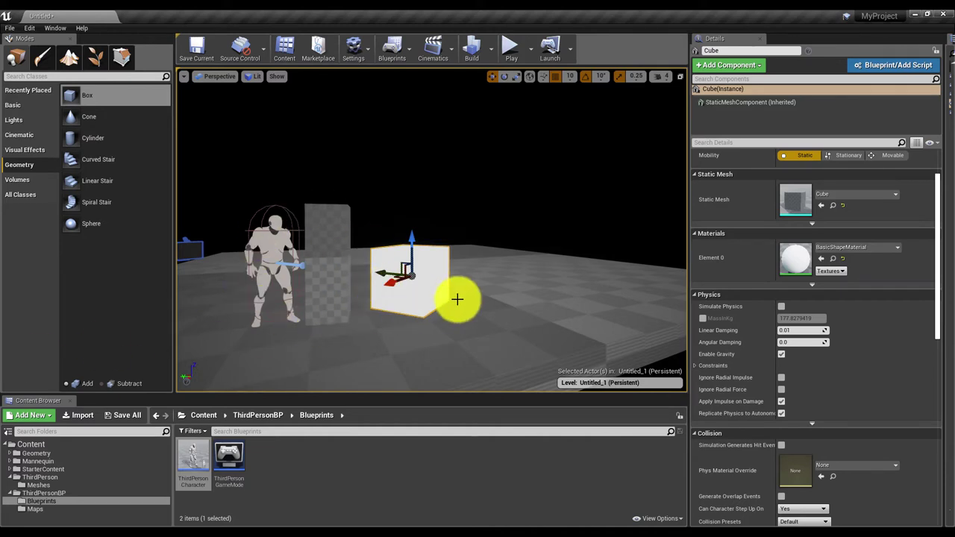
pyautogui.scroll(-5, 458, 302)
# Step: Place a Directional Light in the air above and beyond the white cube
pyautogui.keyDown('alt'); pyautogui.moveTo(411, 260); pyautogui.dragTo(521, 265); pyautogui.keyUp('alt')
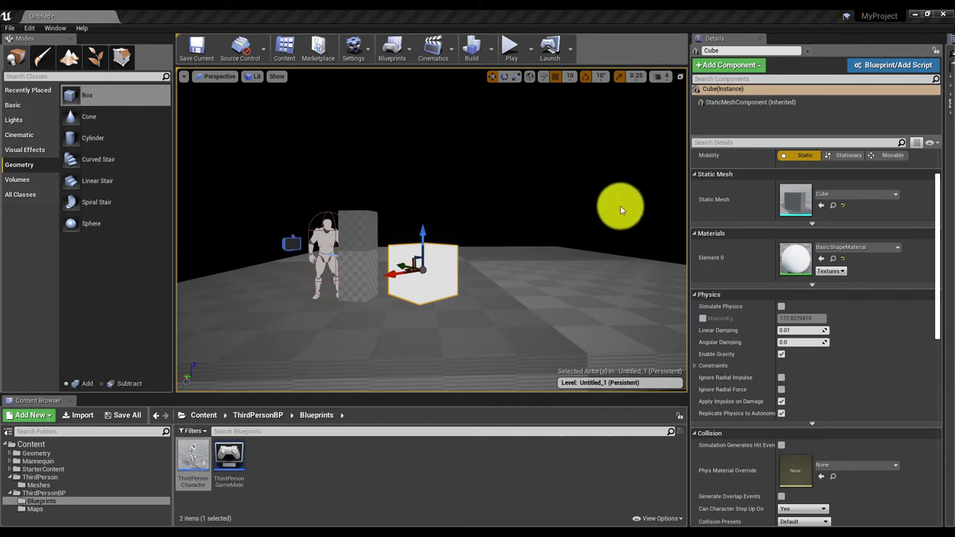
pyautogui.moveTo(610, 206)
pyautogui.mouseDown()
pyautogui.moveTo(619, 226)
pyautogui.moveTo(581, 196)
pyautogui.moveTo(600, 196)
pyautogui.mouseUp()
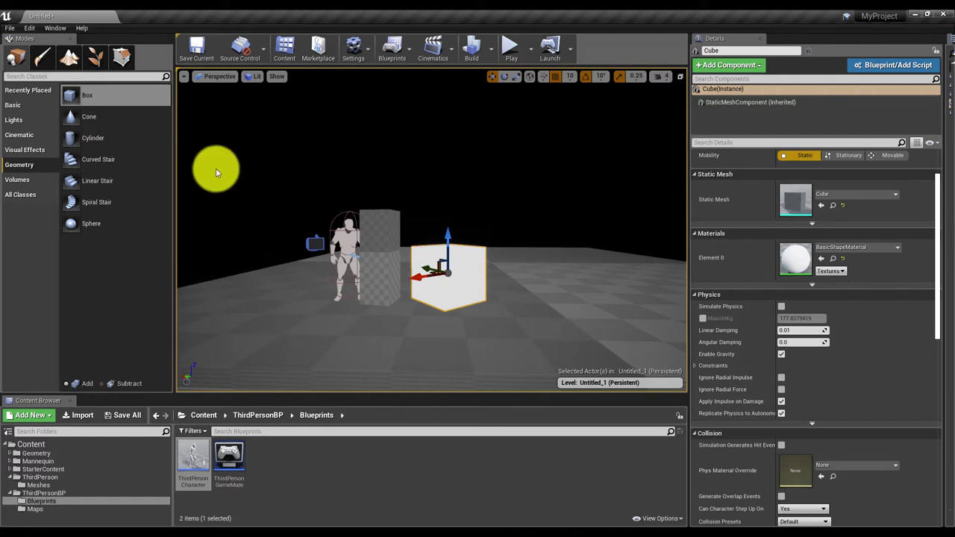
pyautogui.click(22, 122)
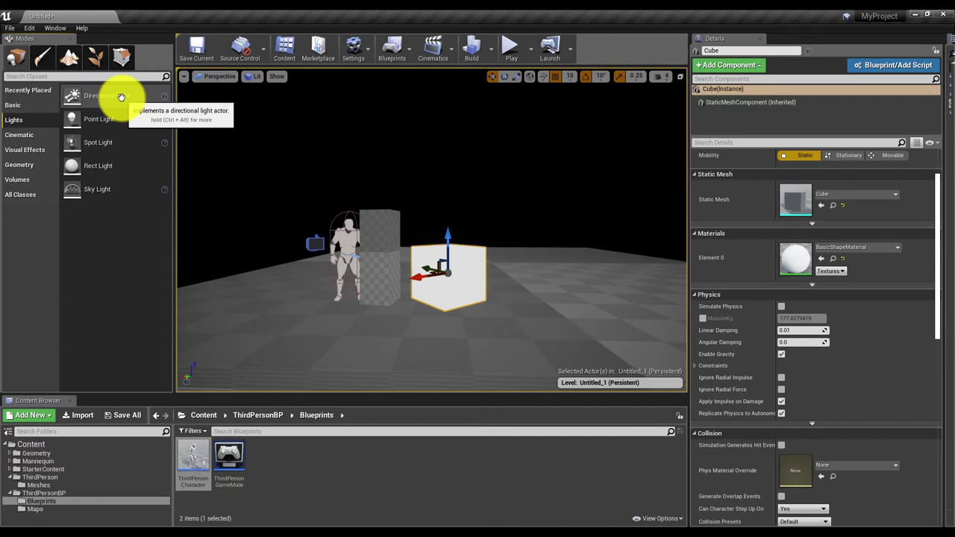
pyautogui.moveTo(121, 97); pyautogui.dragTo(560, 130)
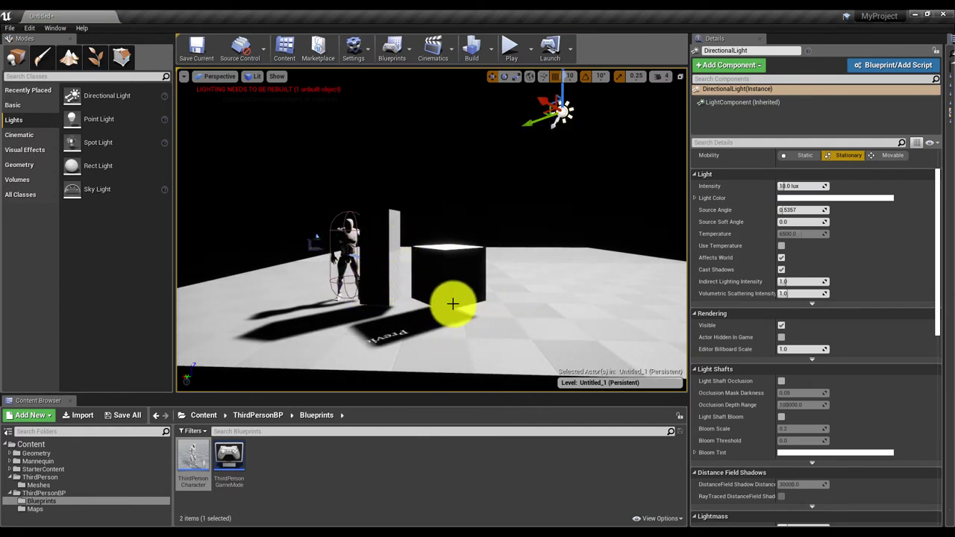
# Step: Rotate the directional light so it shines onto the visible front faces of the character, tall box and cube
pyautogui.press('e')
pyautogui.press('r')
pyautogui.press('w')
pyautogui.press('e')
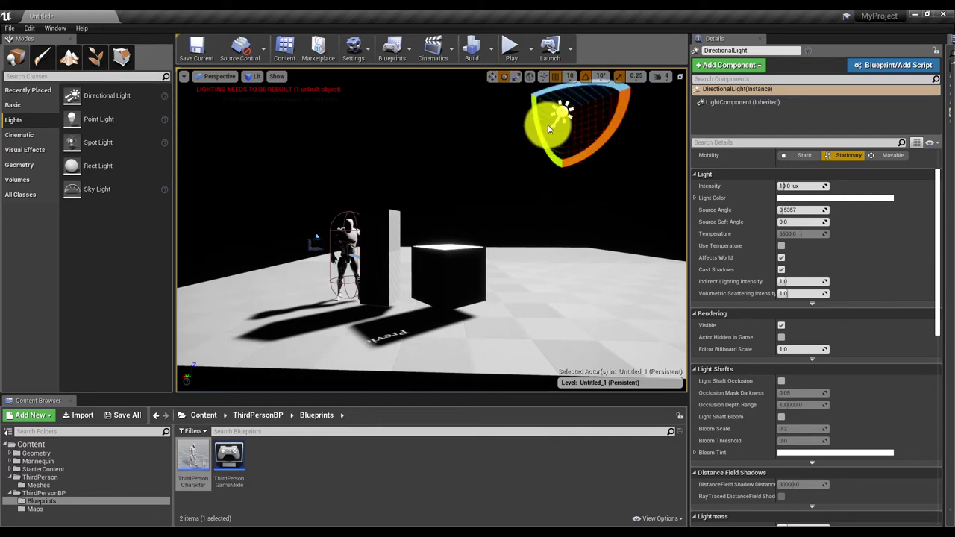
pyautogui.moveTo(543, 150); pyautogui.dragTo(527, 181)
pyautogui.moveTo(529, 91); pyautogui.dragTo(552, 141)
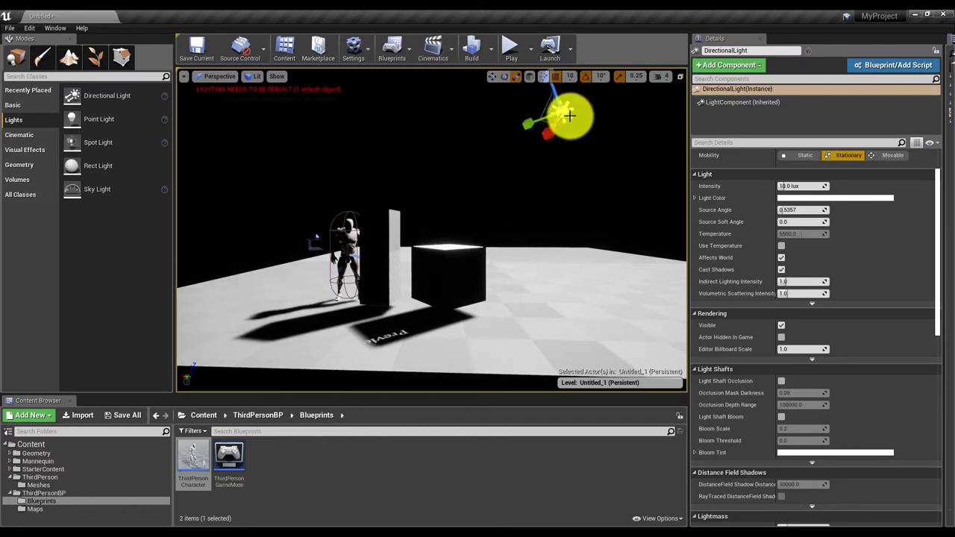
pyautogui.moveTo(557, 87); pyautogui.dragTo(290, 140)
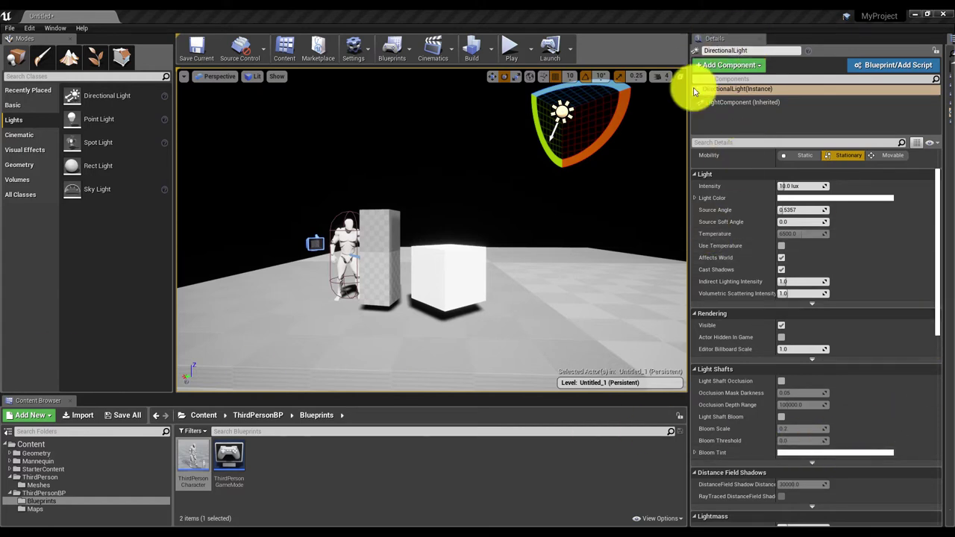
# Step: Set the directional light's intensity to about 1.1 lux and its colour to R 243, G 243, B 255, and expand its advanced light settings
pyautogui.moveTo(781, 188); pyautogui.dragTo(780, 191)
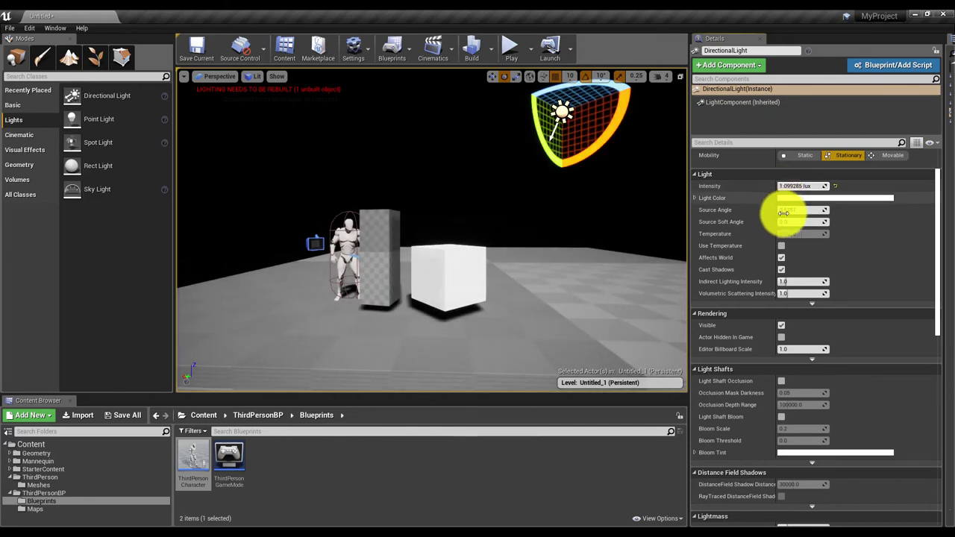
pyautogui.click(805, 198)
pyautogui.moveTo(660, 279)
pyautogui.mouseDown()
pyautogui.moveTo(668, 267)
pyautogui.moveTo(681, 313)
pyautogui.moveTo(653, 328)
pyautogui.moveTo(621, 249)
pyautogui.moveTo(642, 241)
pyautogui.moveTo(653, 253)
pyautogui.moveTo(657, 237)
pyautogui.moveTo(635, 235)
pyautogui.moveTo(634, 260)
pyautogui.moveTo(647, 278)
pyautogui.moveTo(640, 257)
pyautogui.moveTo(674, 281)
pyautogui.moveTo(667, 296)
pyautogui.moveTo(674, 259)
pyautogui.moveTo(657, 246)
pyautogui.moveTo(647, 282)
pyautogui.mouseUp()
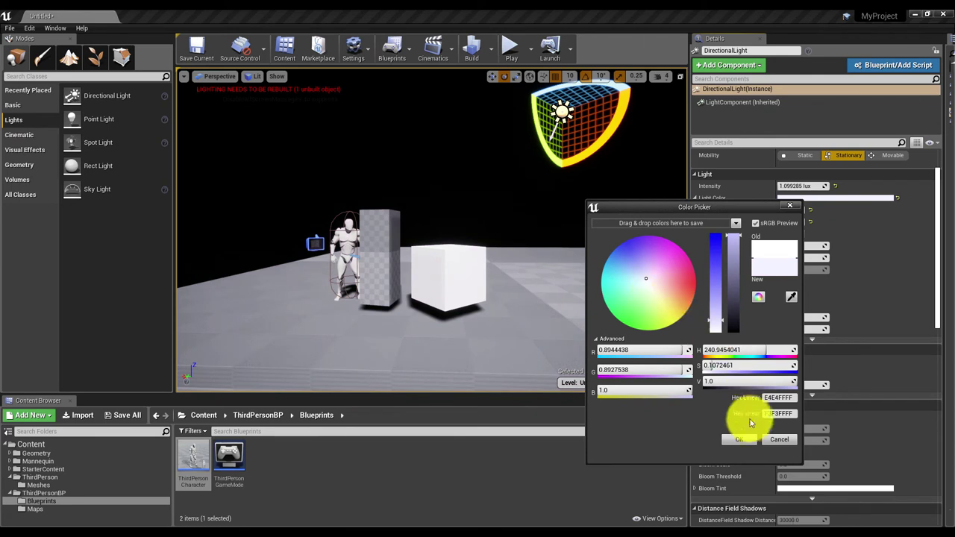
pyautogui.click(740, 439)
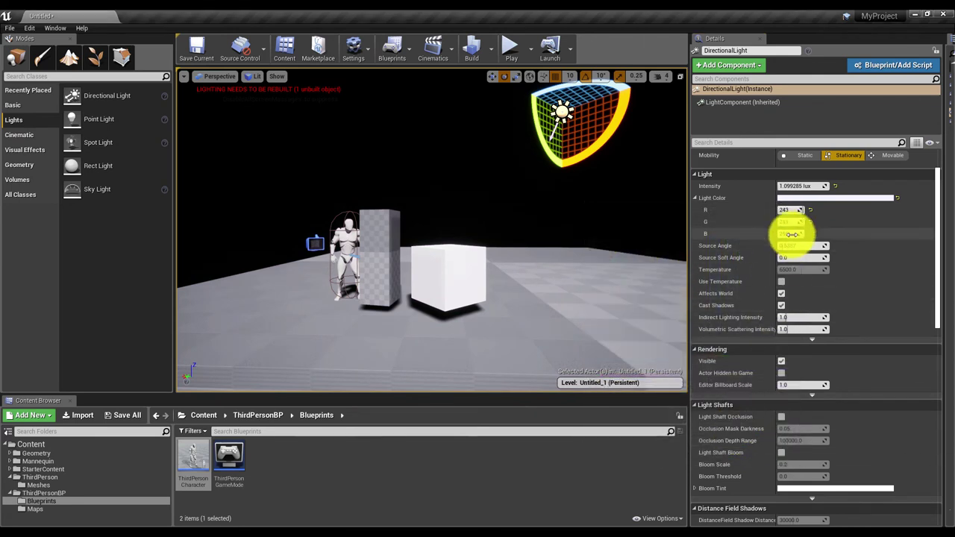
pyautogui.click(811, 340)
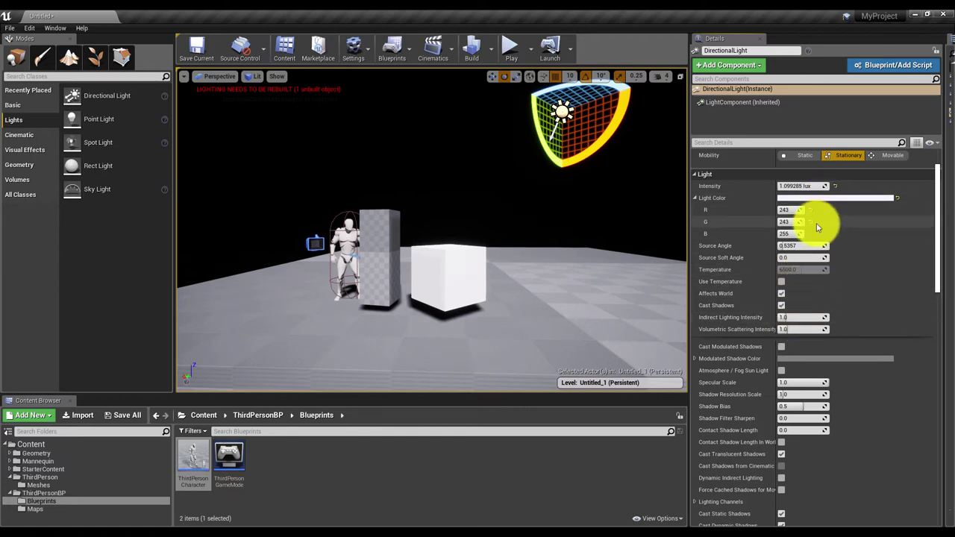
pyautogui.scroll(-2, 827, 222)
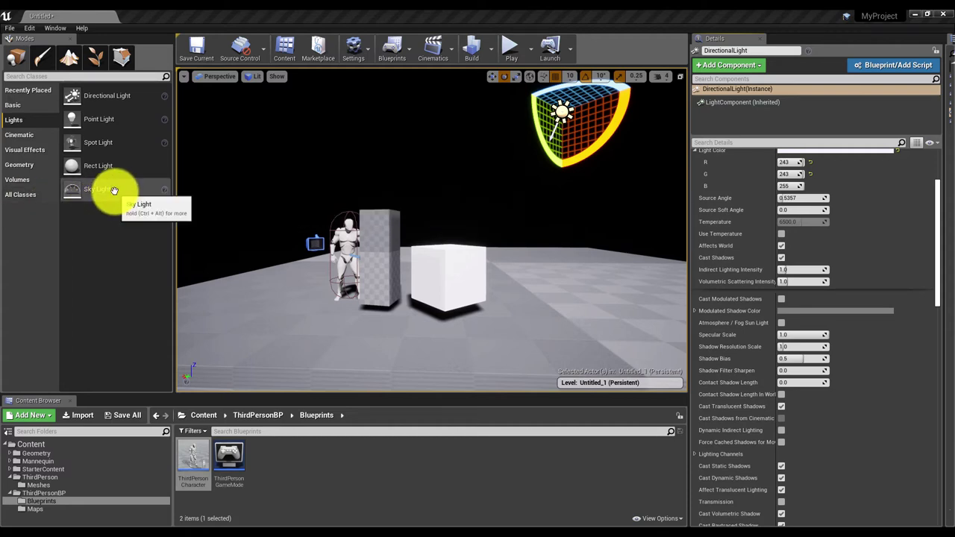
# Step: Add an Atmospheric Fog actor to the level near the character, and reselect the directional light
pyautogui.click(26, 152)
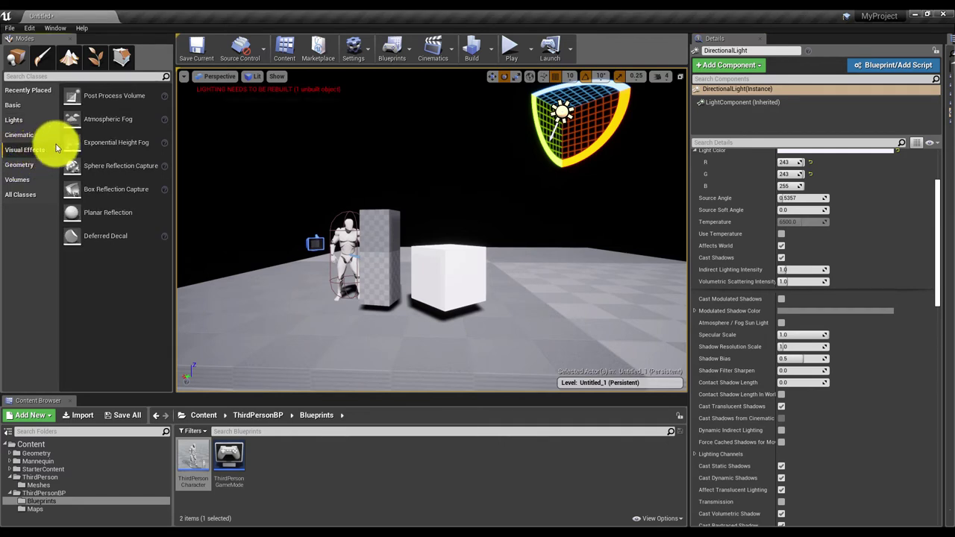
pyautogui.moveTo(123, 122); pyautogui.dragTo(277, 202)
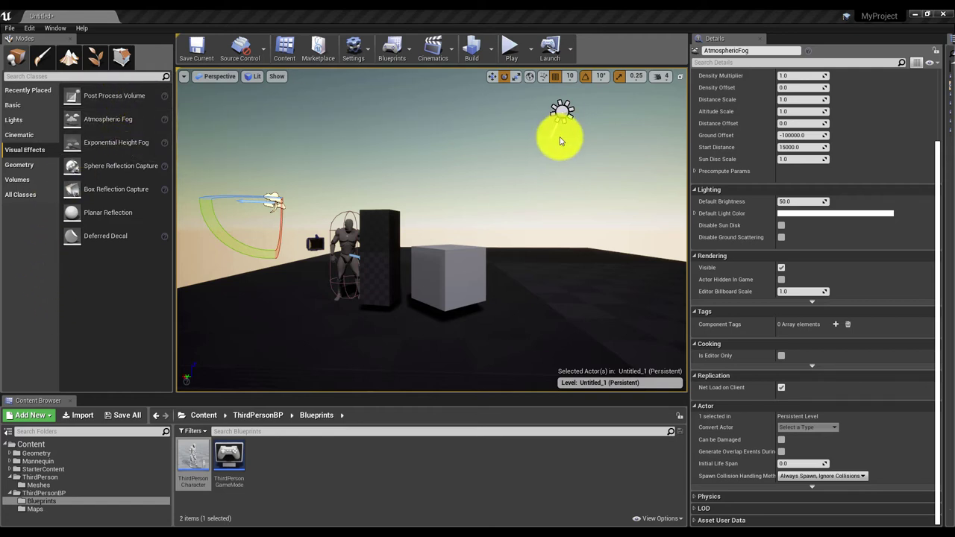
pyautogui.click(561, 114)
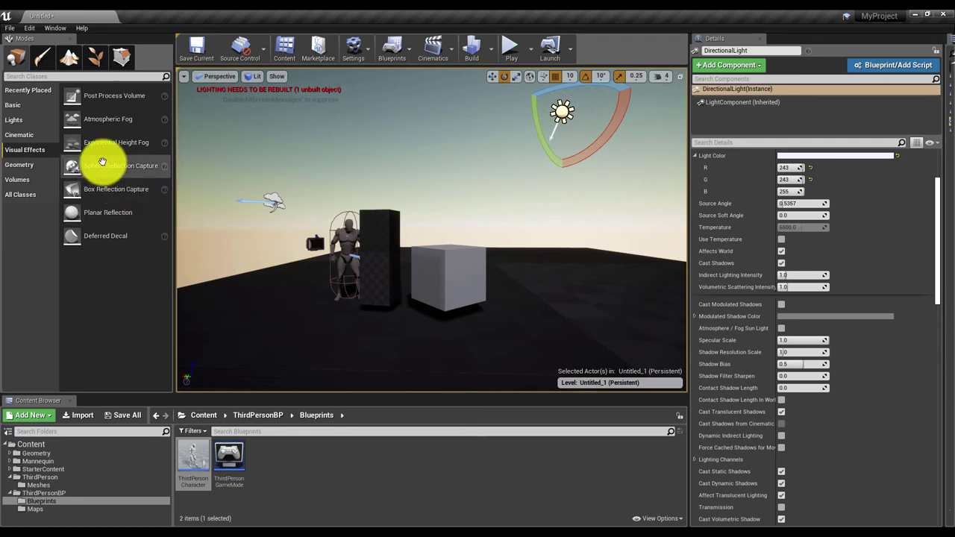
# Step: Place a Sky Light above the tall box and clear the selection
pyautogui.click(14, 121)
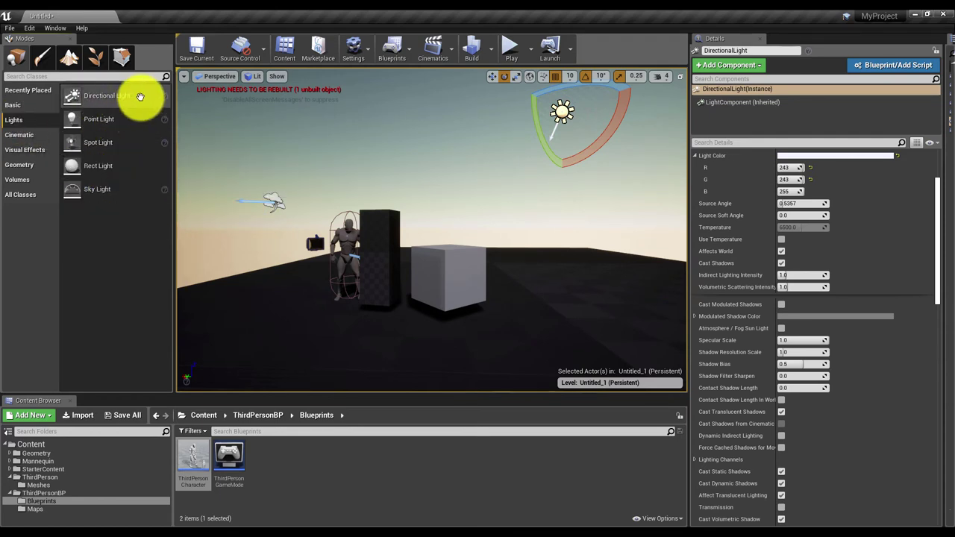
pyautogui.moveTo(104, 190); pyautogui.dragTo(379, 195)
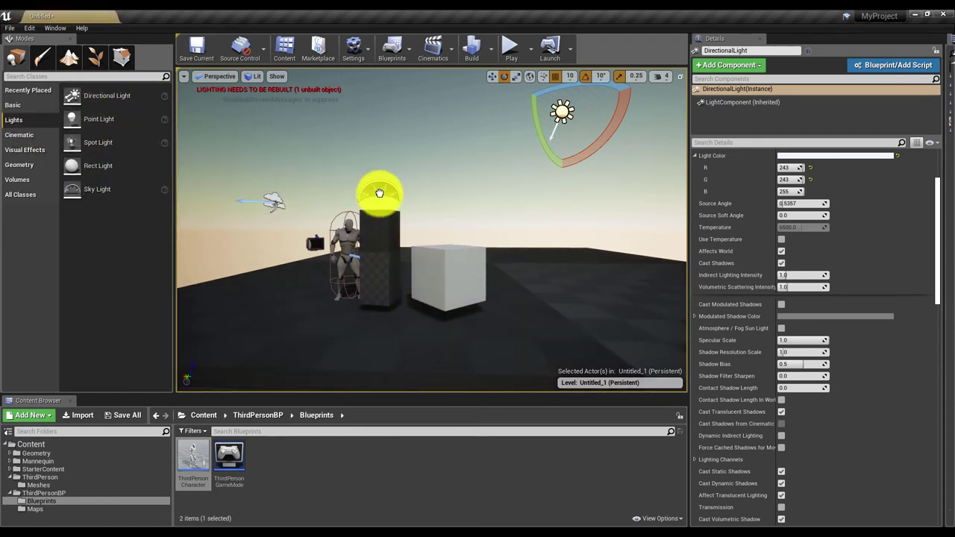
pyautogui.press('Escape')
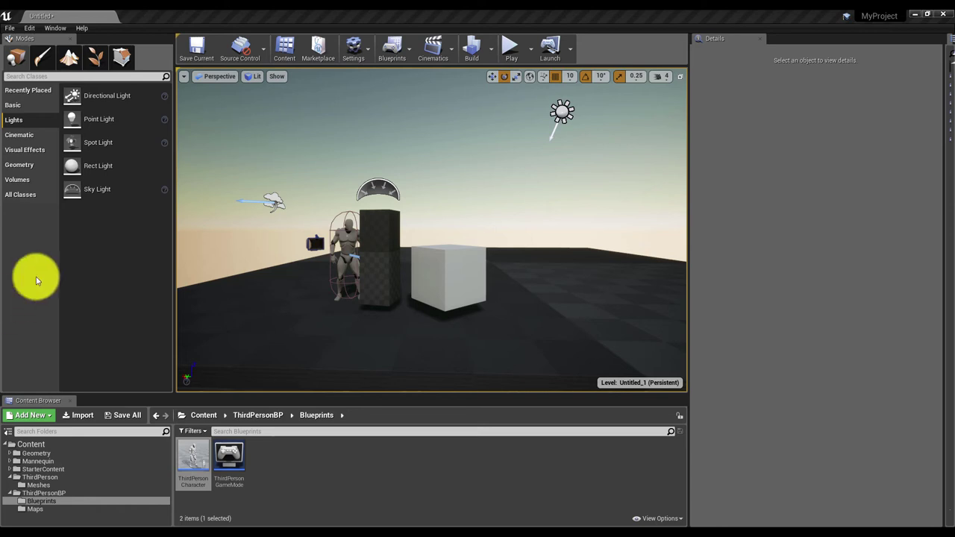
# Step: Play-test the level in the viewport to check where the player spawns, and stop the session
pyautogui.click(27, 89)
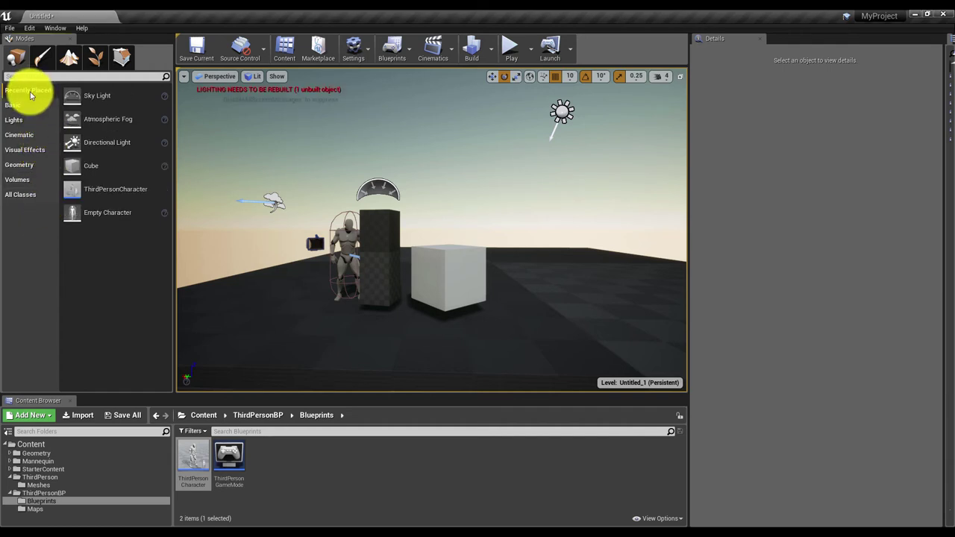
pyautogui.click(514, 47)
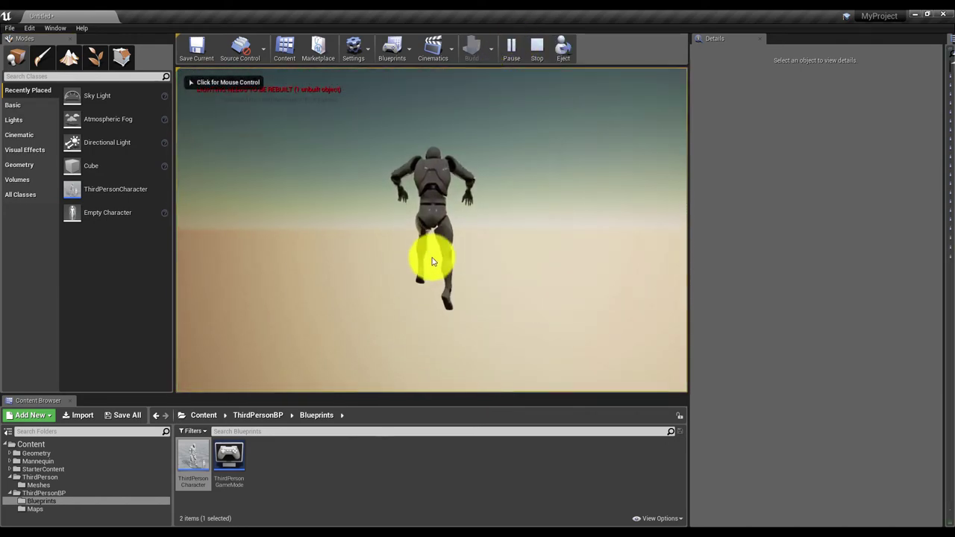
pyautogui.press('Escape')
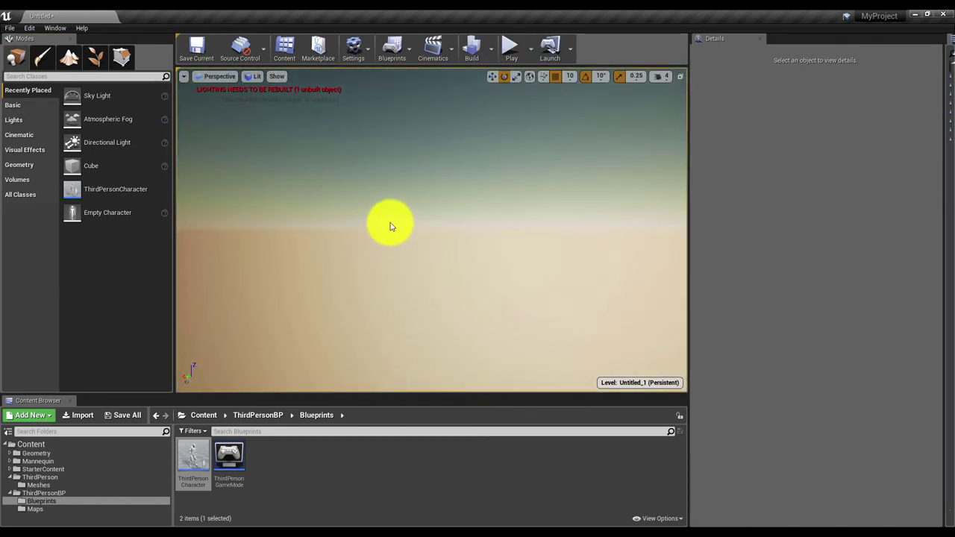
# Step: Place a Player Start on the open floor away from the character and move it along Y to 710
pyautogui.scroll(-5, 388, 224)
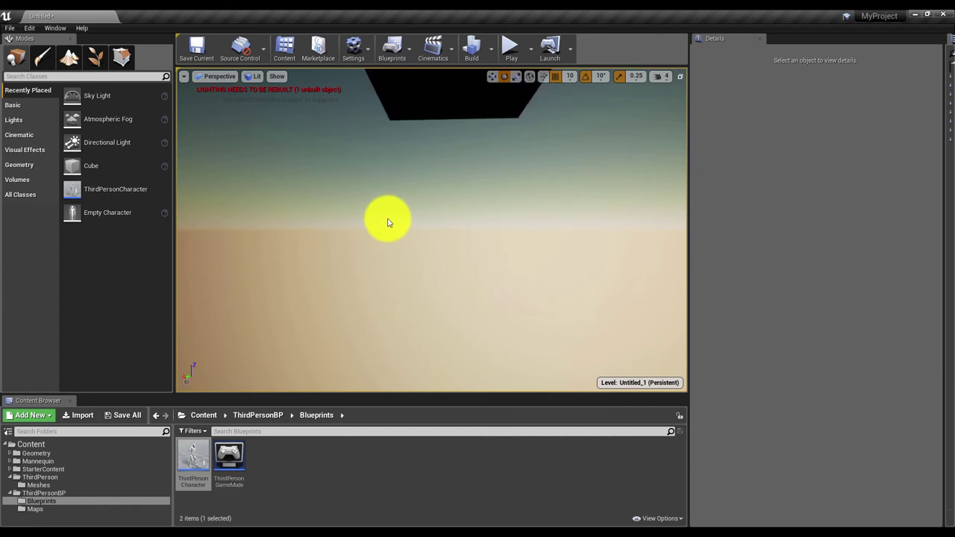
pyautogui.click(425, 118)
pyautogui.moveTo(426, 118)
pyautogui.mouseDown()
pyautogui.moveTo(421, 245)
pyautogui.moveTo(390, 231)
pyautogui.mouseUp()
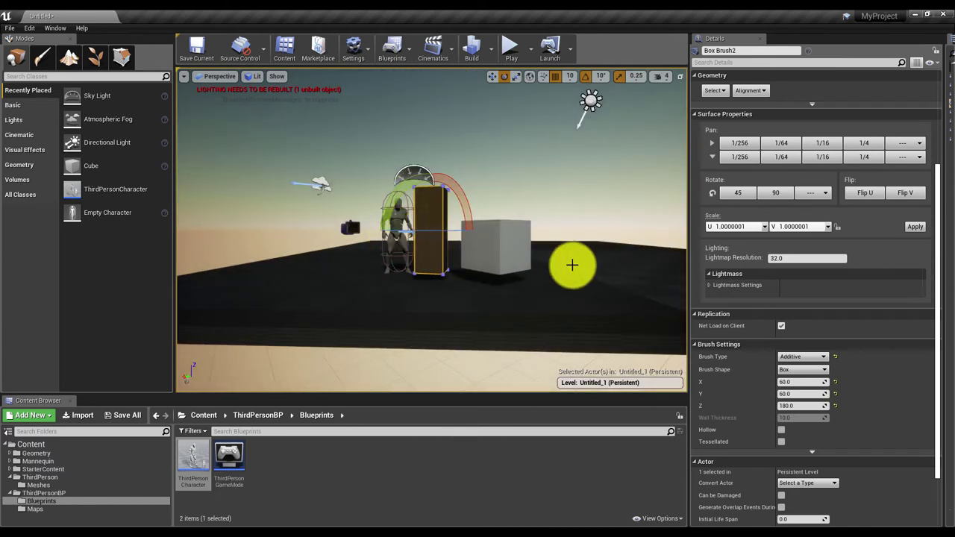
pyautogui.moveTo(625, 276)
pyautogui.mouseDown()
pyautogui.moveTo(618, 309)
pyautogui.moveTo(669, 279)
pyautogui.moveTo(305, 267)
pyautogui.moveTo(445, 274)
pyautogui.moveTo(380, 281)
pyautogui.moveTo(473, 277)
pyautogui.moveTo(367, 298)
pyautogui.moveTo(262, 289)
pyautogui.moveTo(456, 303)
pyautogui.mouseUp()
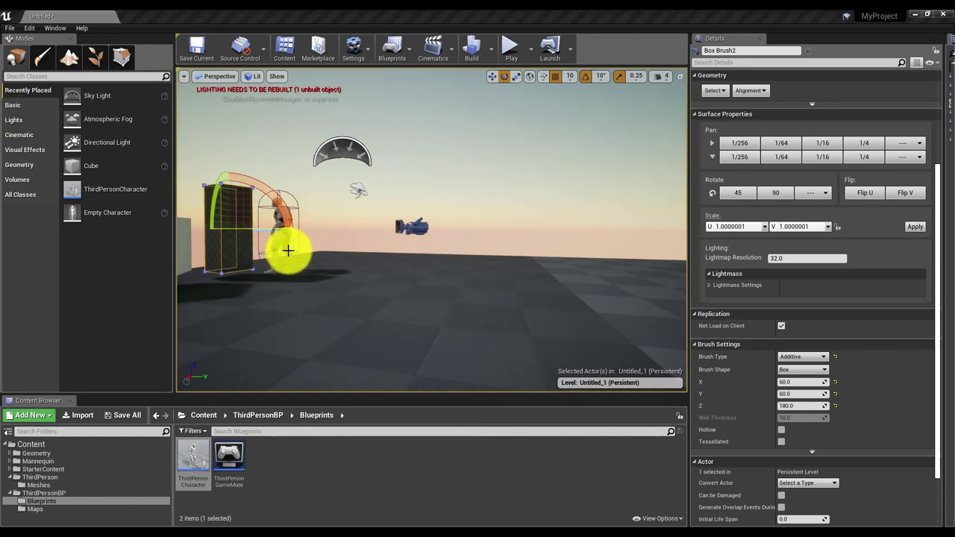
pyautogui.click(30, 104)
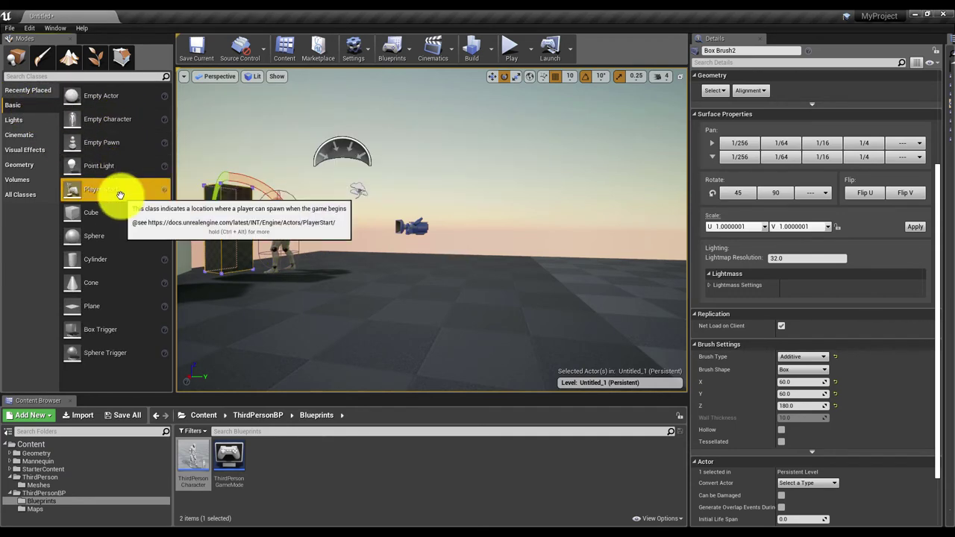
pyautogui.moveTo(119, 187); pyautogui.dragTo(462, 278)
pyautogui.press('w')
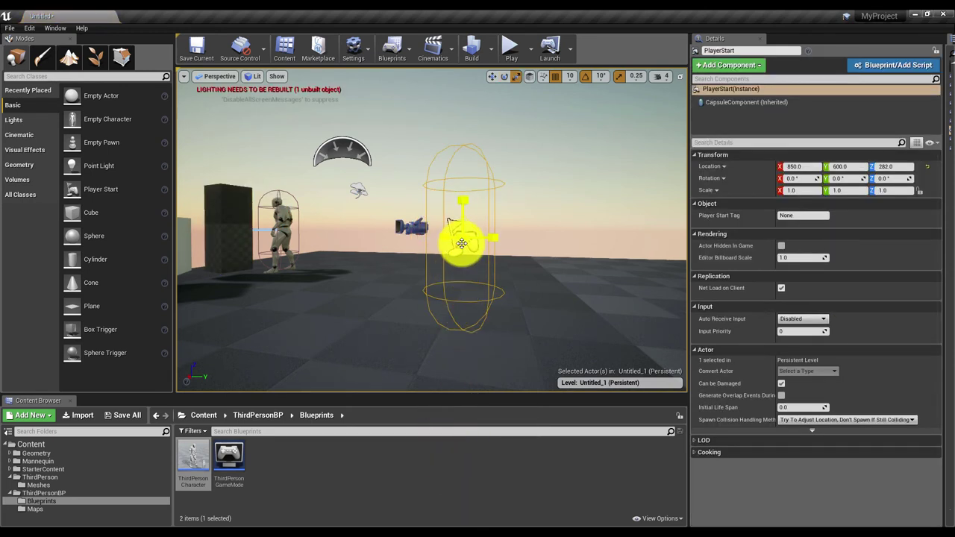
pyautogui.moveTo(489, 235); pyautogui.dragTo(565, 246)
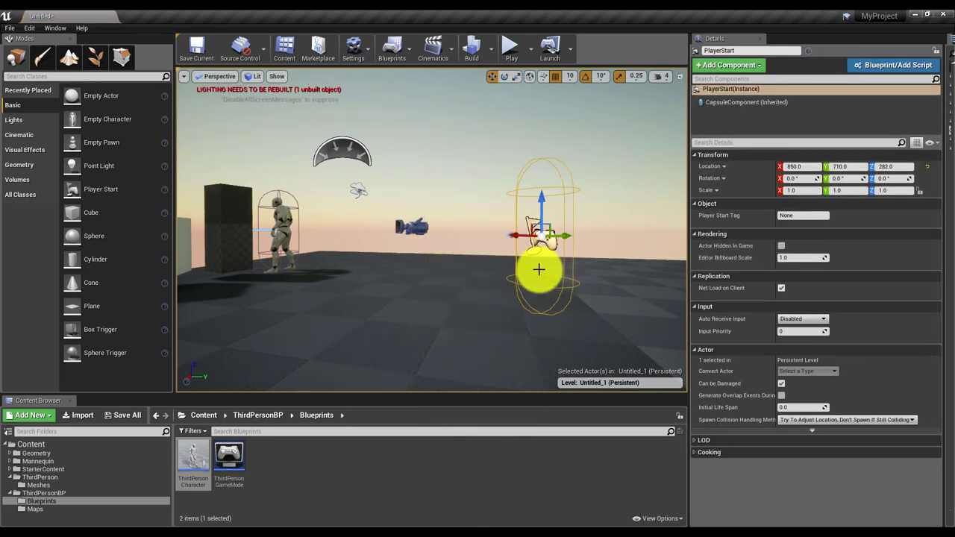
# Step: Play the level from the Player Start, run the character around the cube and tall box, and stop the session
pyautogui.click(514, 48)
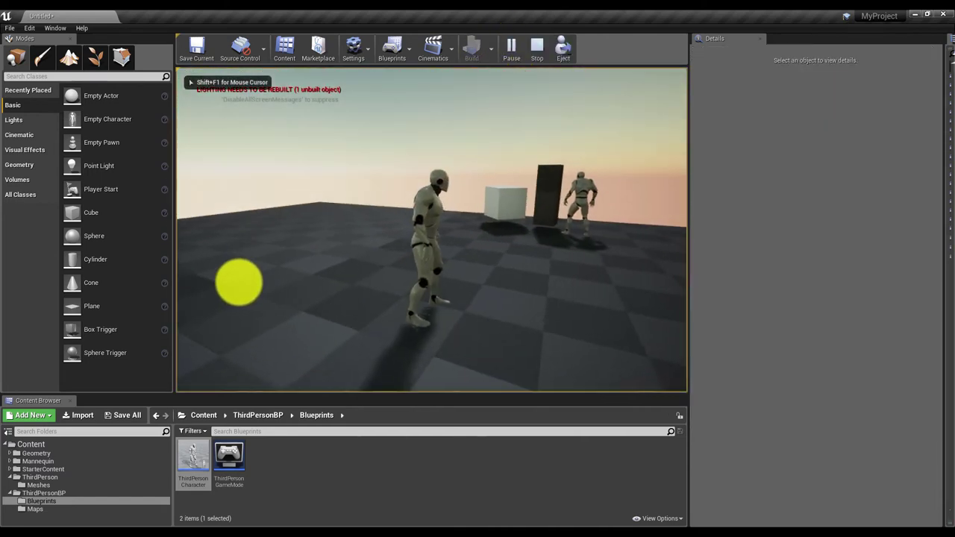
pyautogui.press('w')
pyautogui.press('w')
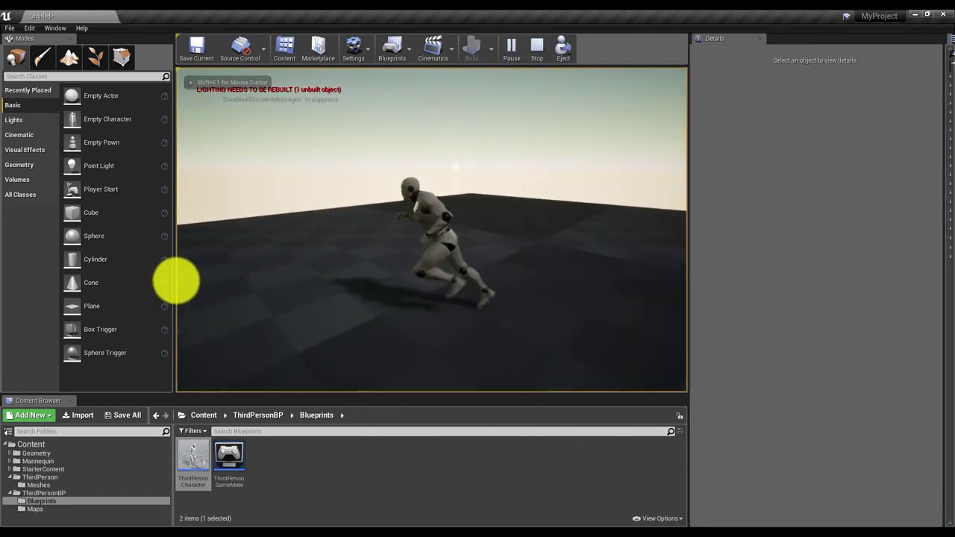
pyautogui.press('w')
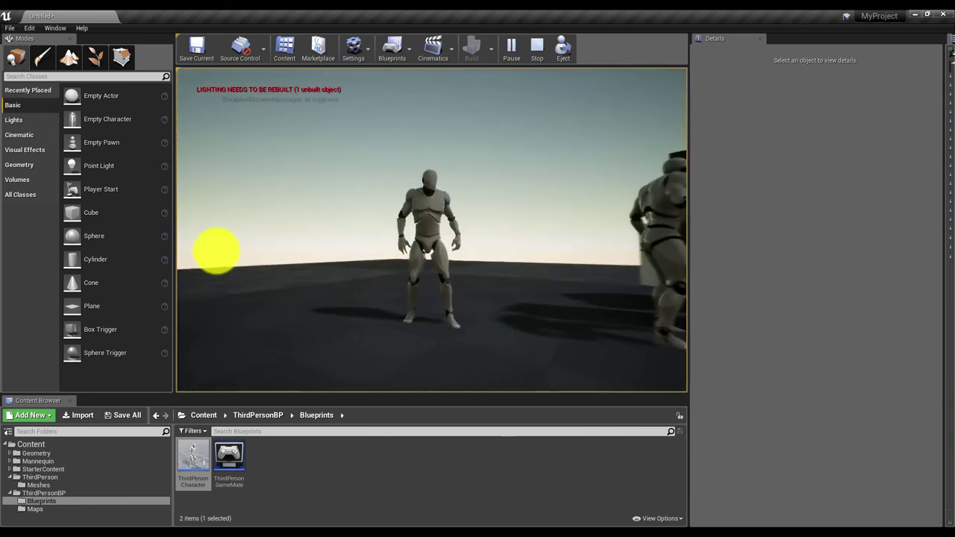
pyautogui.press('w')
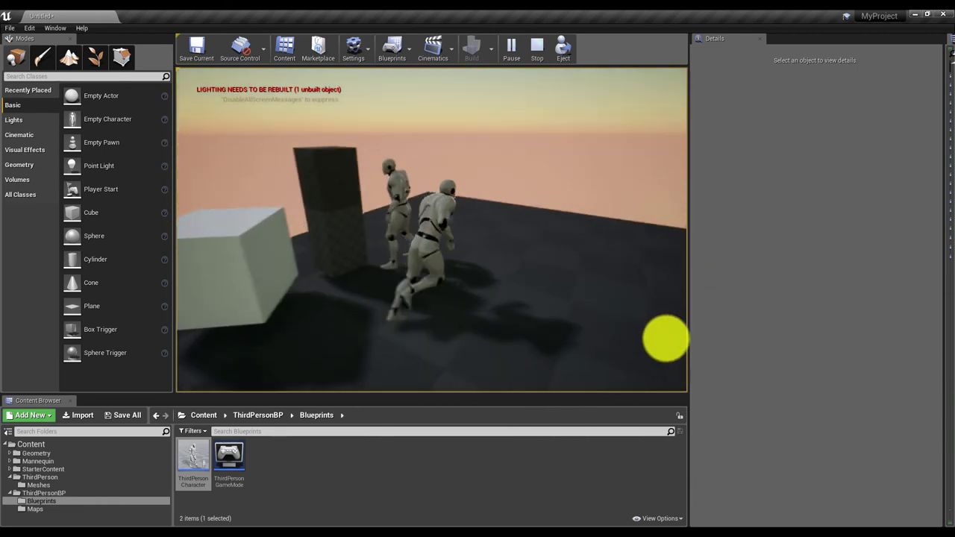
pyautogui.press('Escape')
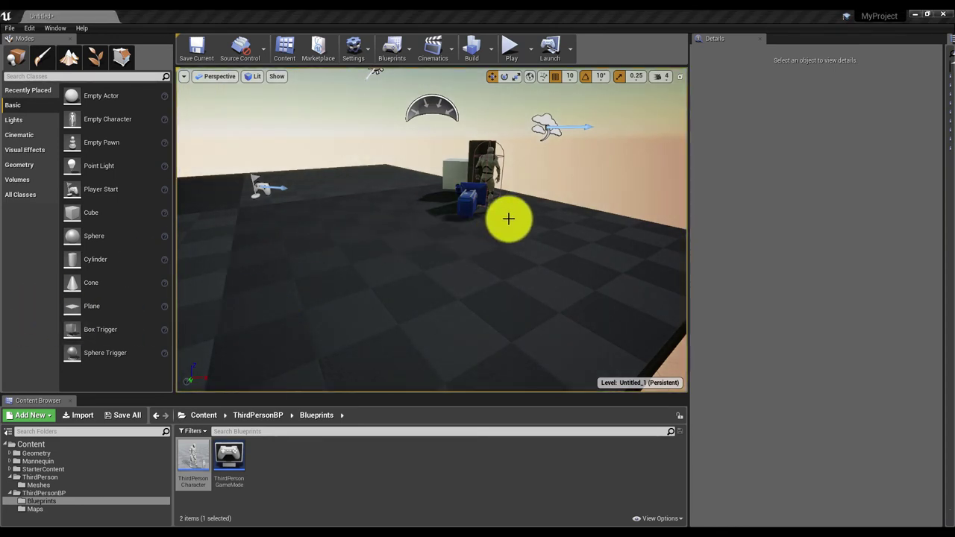
# Step: Search the placeable actors for "lightmap vo" and place a Volumetric Lightmap Density Volume on the open floor between the camera and the character
pyautogui.moveTo(369, 231); pyautogui.dragTo(452, 213, button='right')
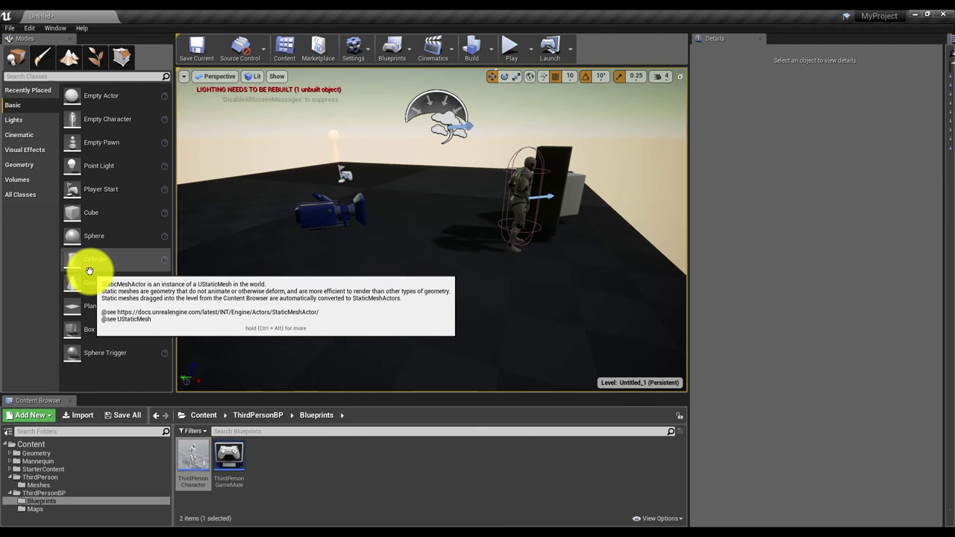
pyautogui.click(25, 182)
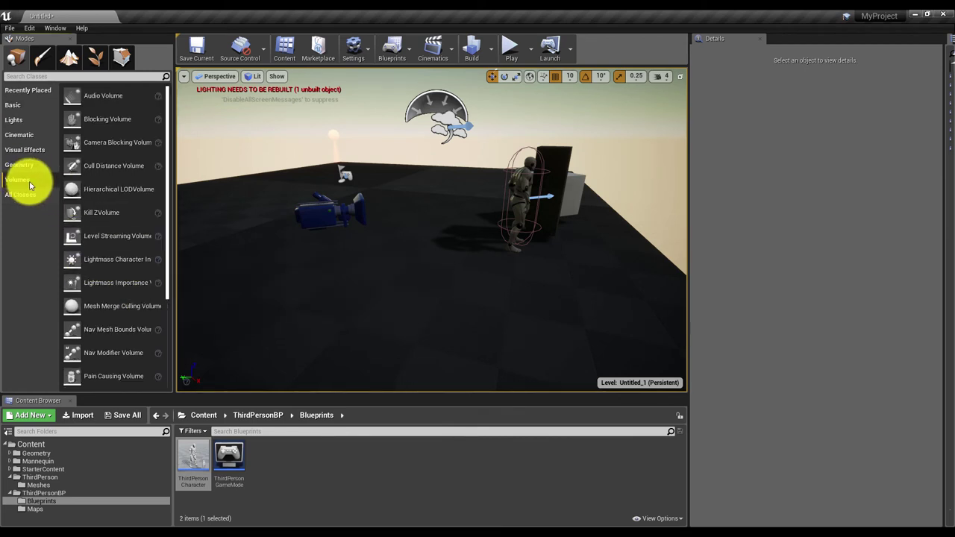
pyautogui.scroll(-5, 128, 179)
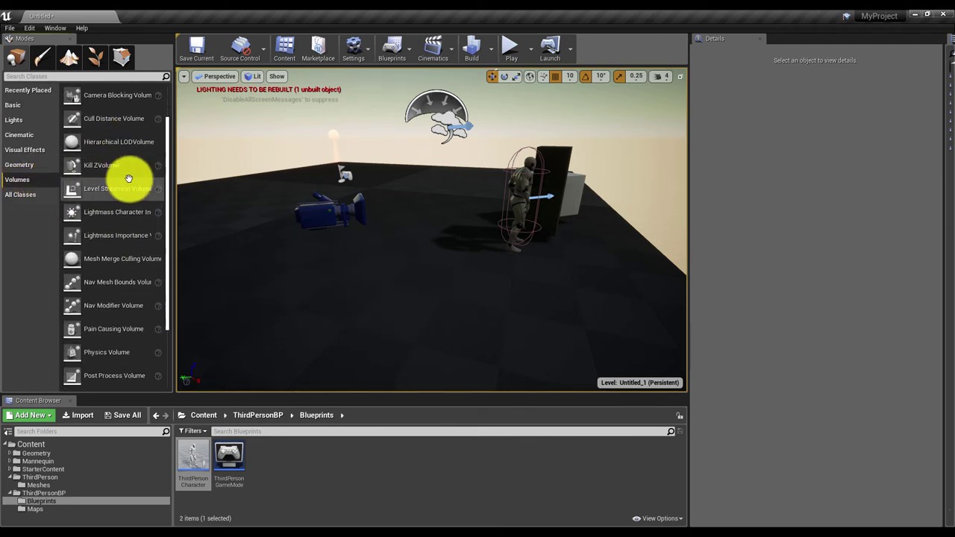
pyautogui.scroll(5, 132, 185)
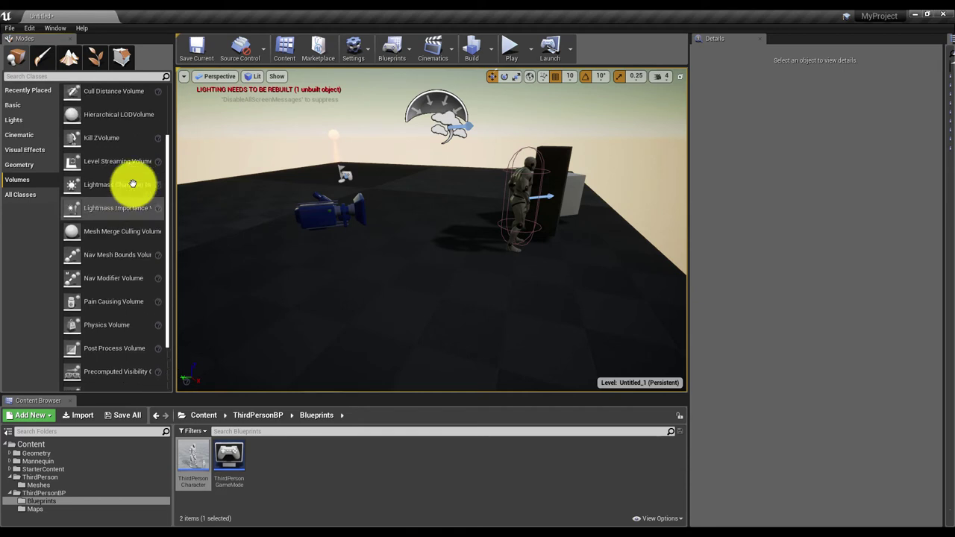
pyautogui.click(63, 75)
pyautogui.write('ligh')
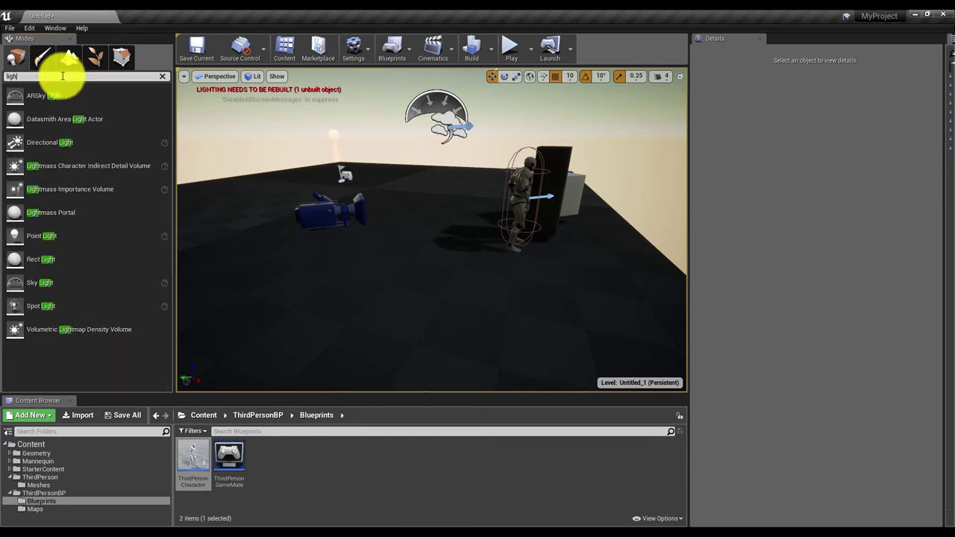
pyautogui.write('tma')
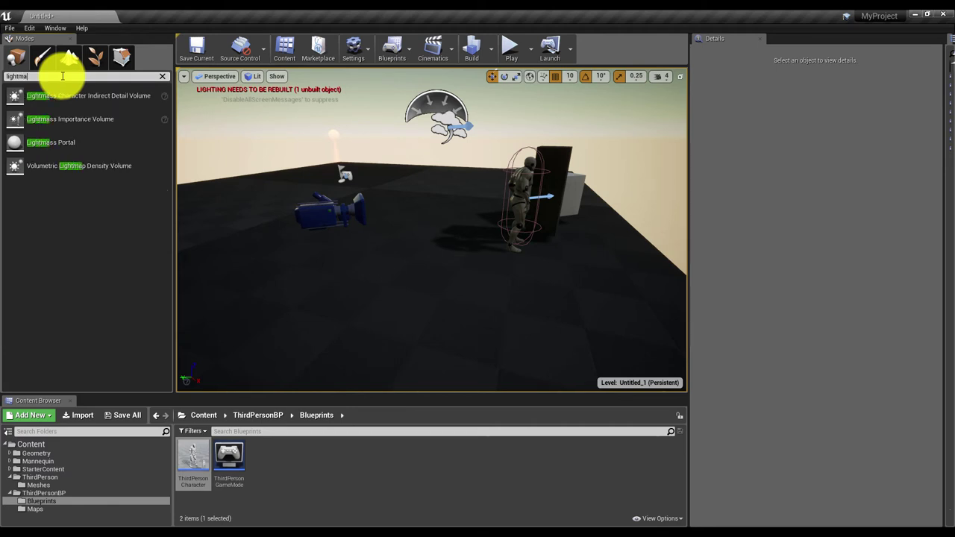
pyautogui.write('p vo')
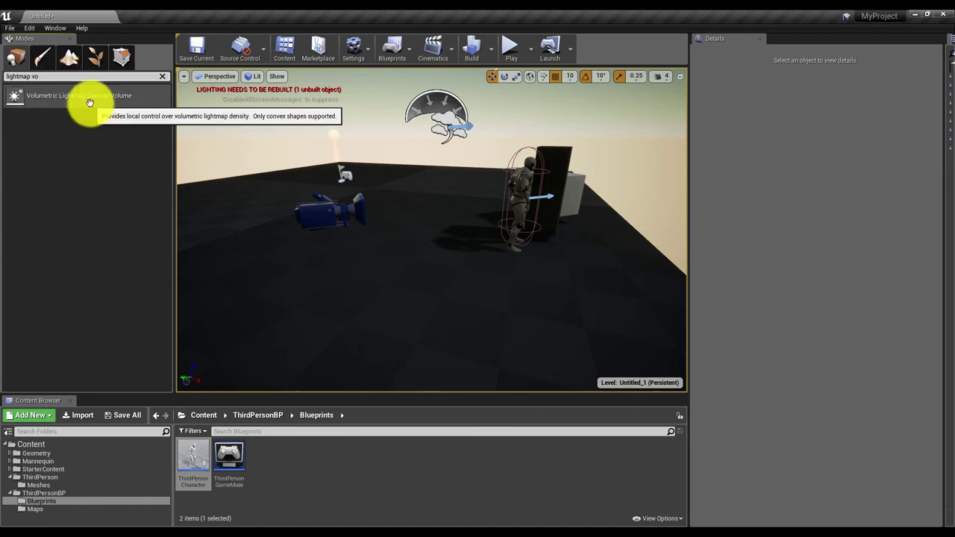
pyautogui.moveTo(91, 97); pyautogui.dragTo(419, 297)
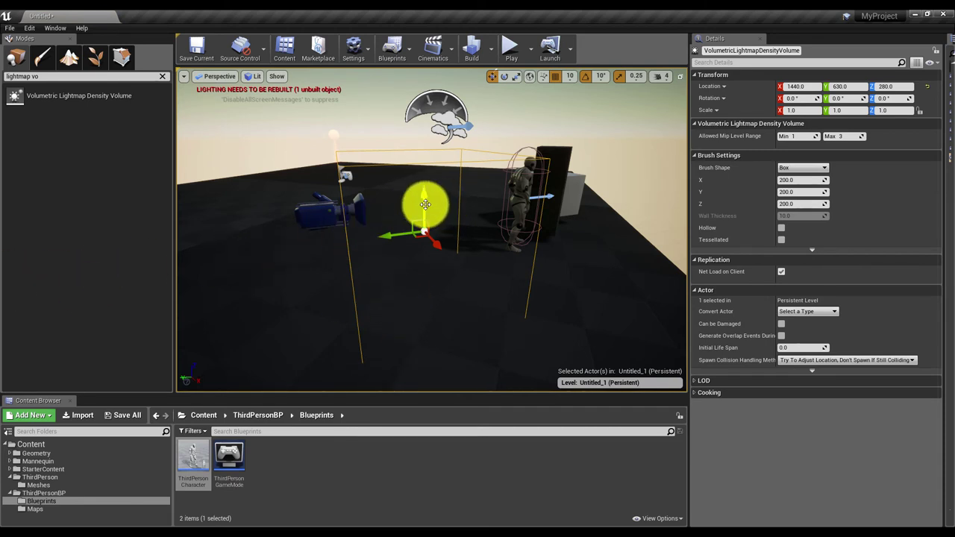
# Step: Scale the lightmap density volume to 2.5 along X and move it to X 1030, Z 300
pyautogui.moveTo(422, 206); pyautogui.dragTo(424, 186)
pyautogui.press('e')
pyautogui.press('r')
pyautogui.moveTo(438, 229); pyautogui.dragTo(497, 282)
pyautogui.press('w')
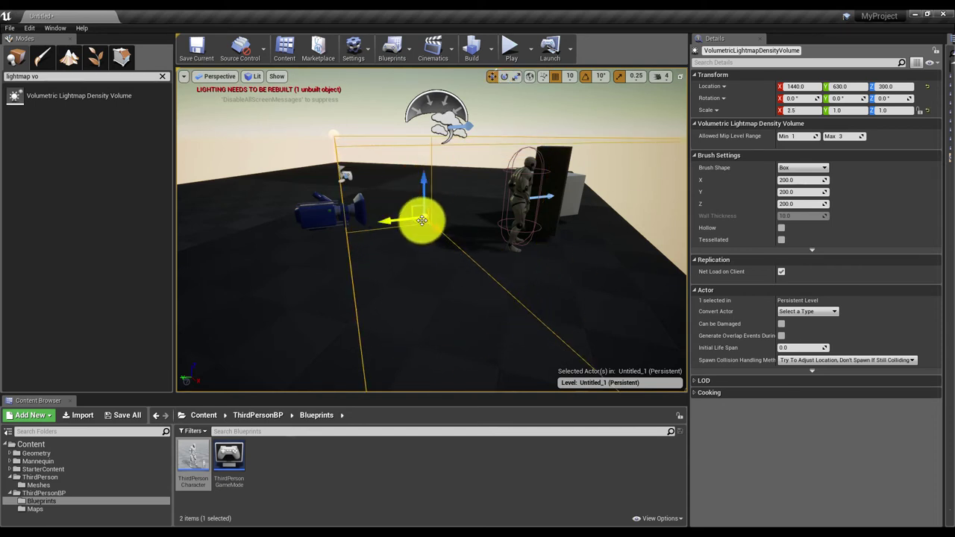
pyautogui.moveTo(425, 218); pyautogui.dragTo(380, 176)
pyautogui.press('e')
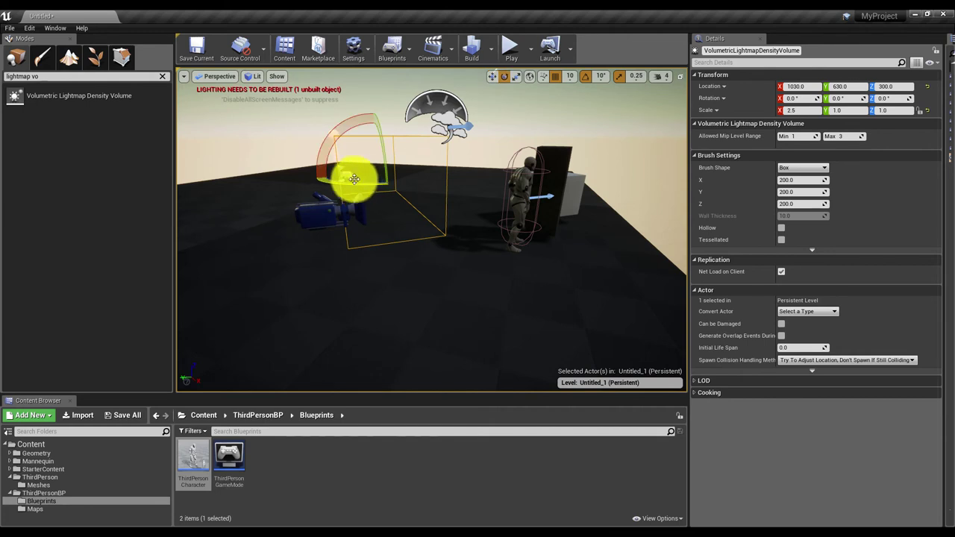
# Step: Scale the lightmap density volume to 3.5 along Z and raise it to Z 540
pyautogui.press('r')
pyautogui.moveTo(376, 141); pyautogui.dragTo(384, 47)
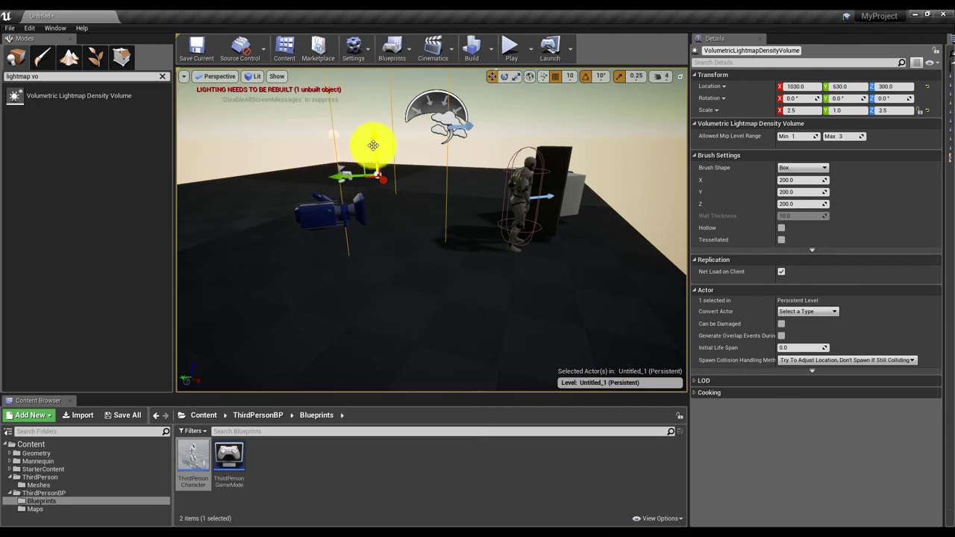
pyautogui.moveTo(376, 137); pyautogui.dragTo(384, 38)
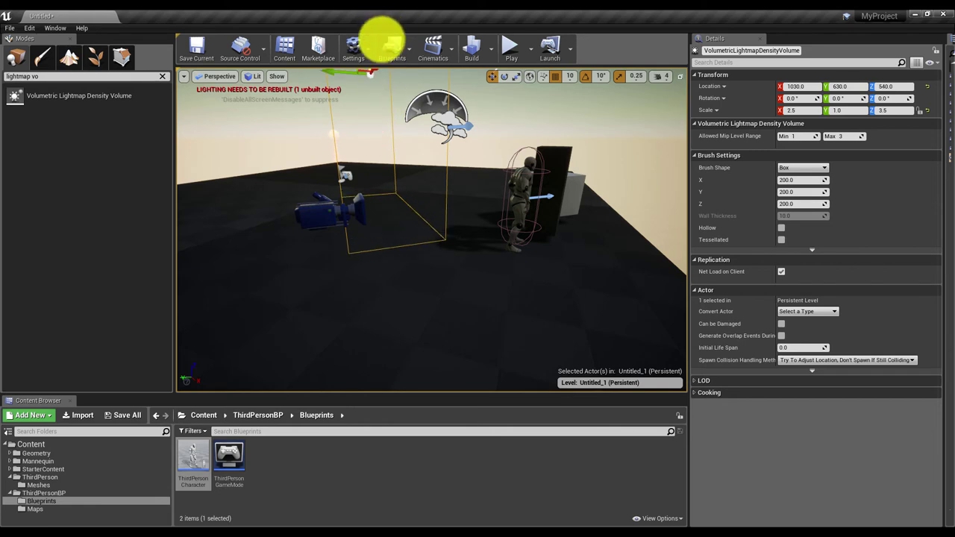
# Step: Rotate the lightmap density volume 40° about Z and scale it to 2.0, 7.0, 3.0
pyautogui.moveTo(393, 150); pyautogui.dragTo(423, 259)
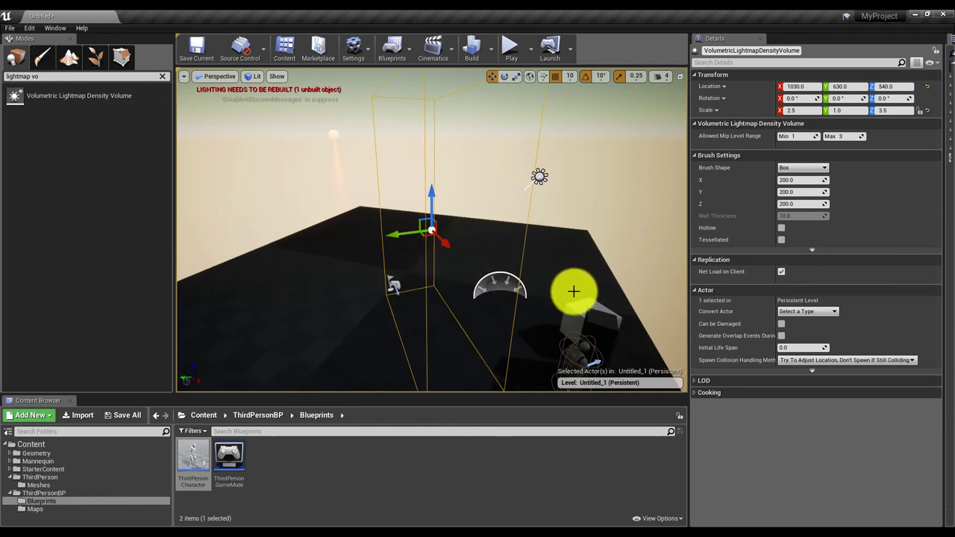
pyautogui.scroll(-6, 571, 288)
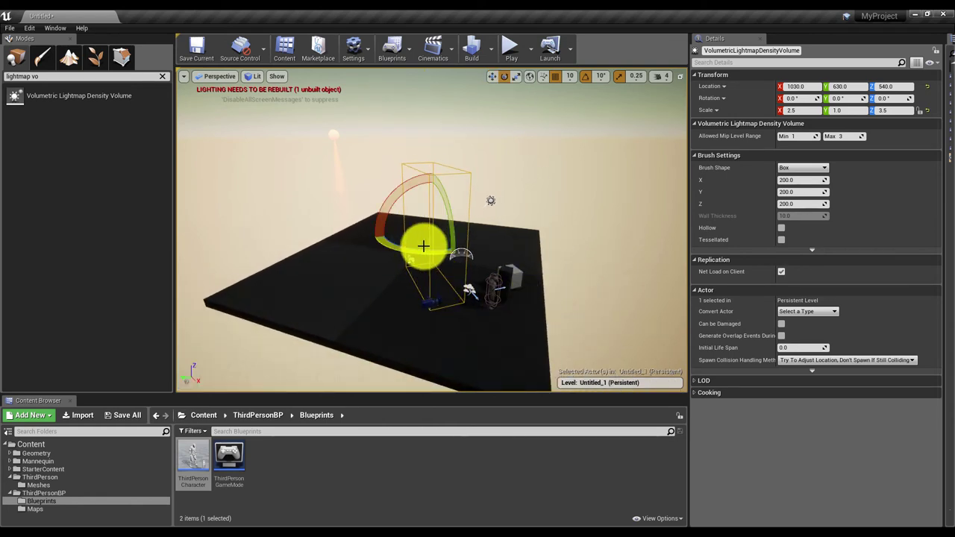
pyautogui.moveTo(367, 261); pyautogui.dragTo(363, 285)
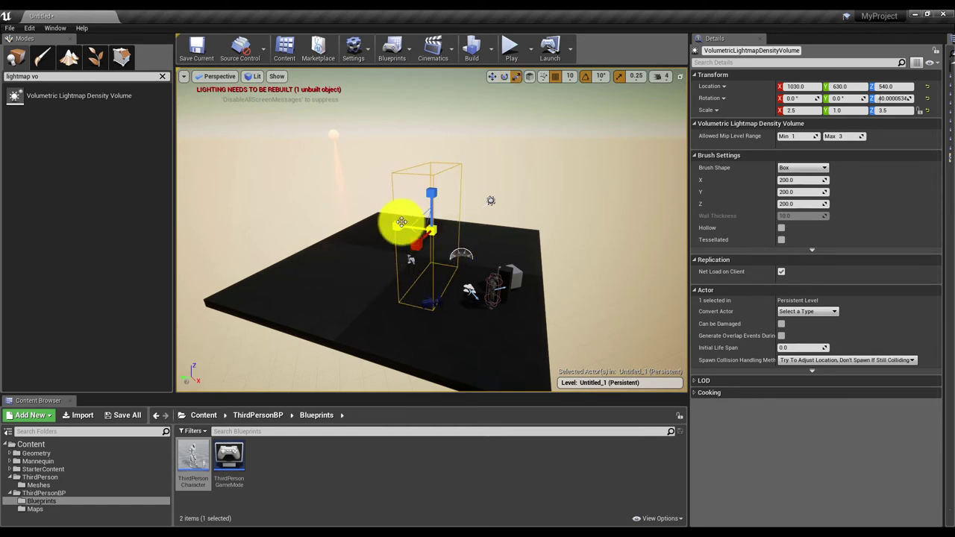
pyautogui.moveTo(363, 232); pyautogui.dragTo(398, 342)
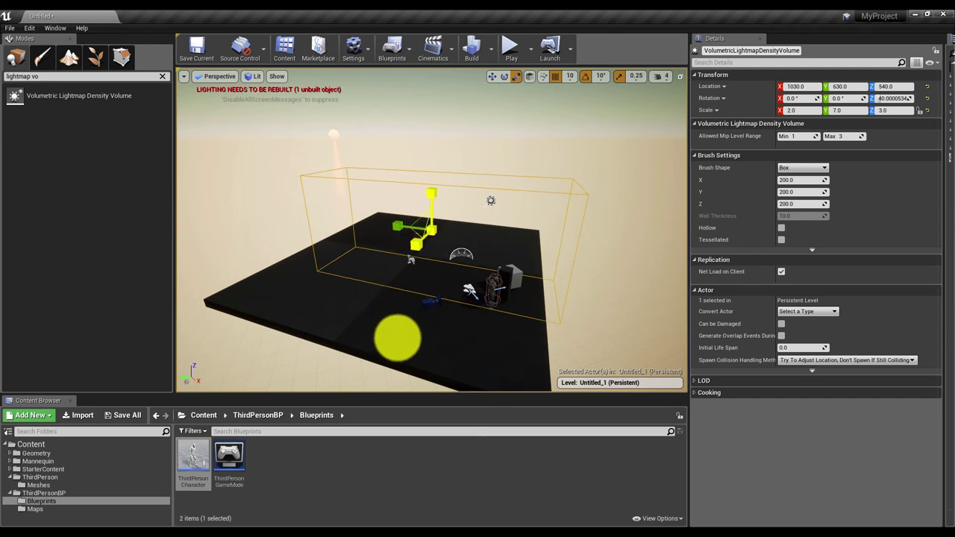
# Step: Widen the lightmap density volume to 6.5 along X and move it to 880, 710, 520 so it covers the floor
pyautogui.moveTo(417, 246); pyautogui.dragTo(408, 201)
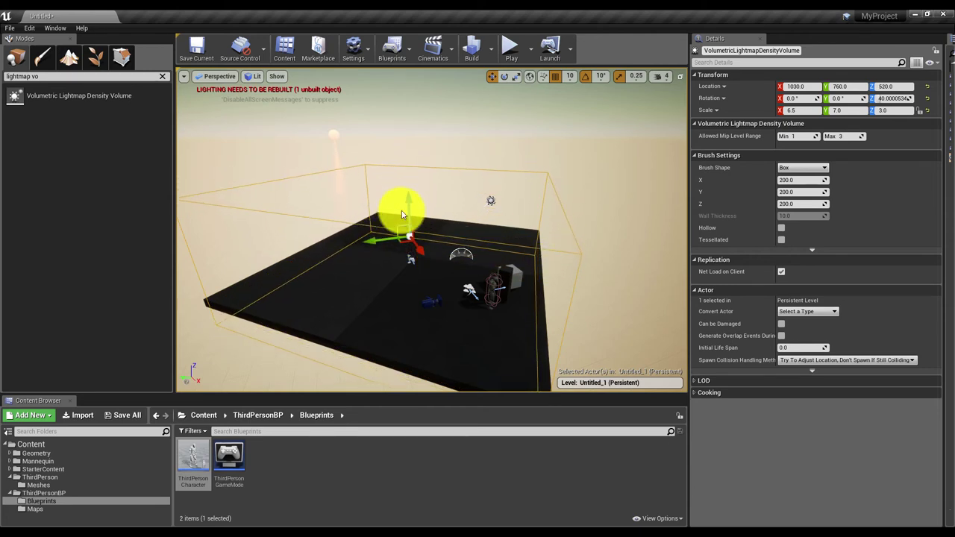
pyautogui.moveTo(420, 250); pyautogui.dragTo(384, 228)
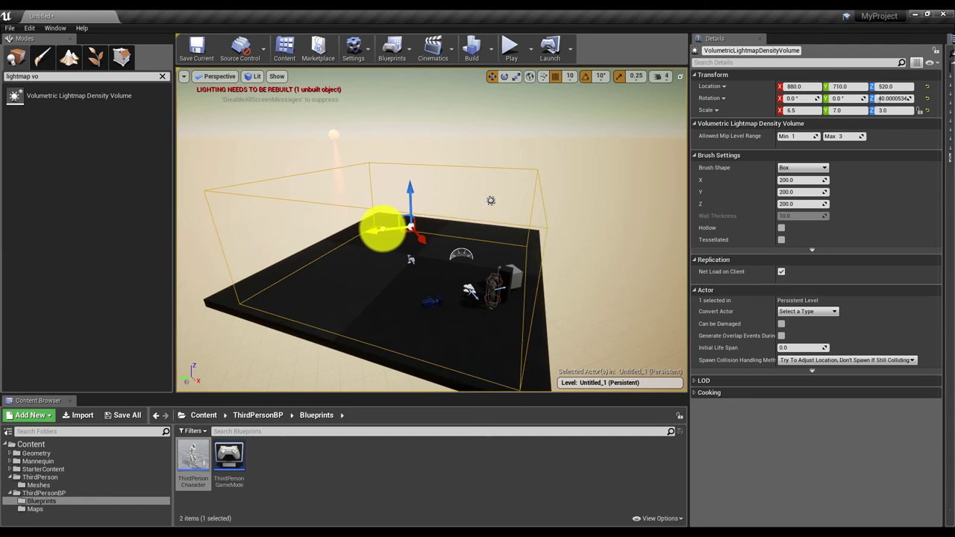
pyautogui.click(412, 293)
# Step: Select the third-person character and the cube in the viewport and focus the view on each of them
pyautogui.click(492, 282)
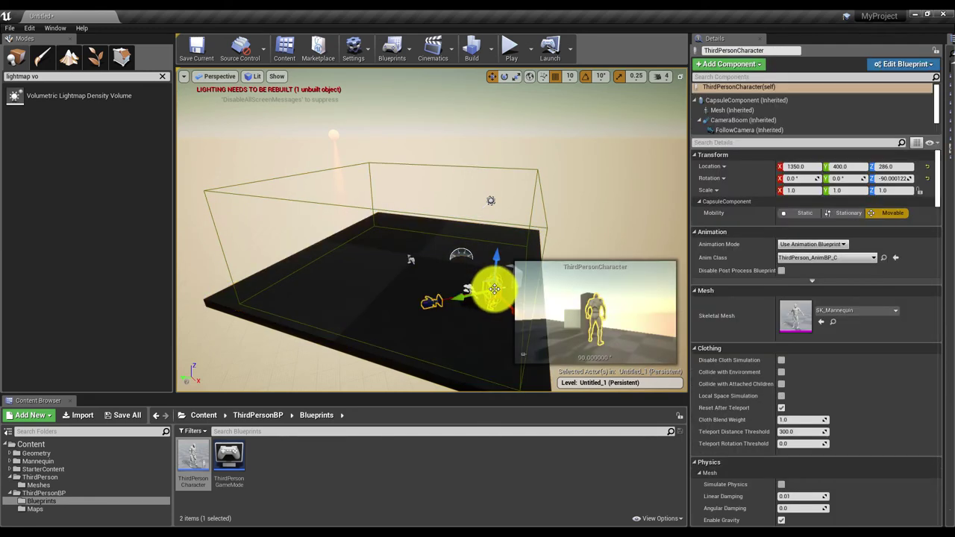
pyautogui.press('f')
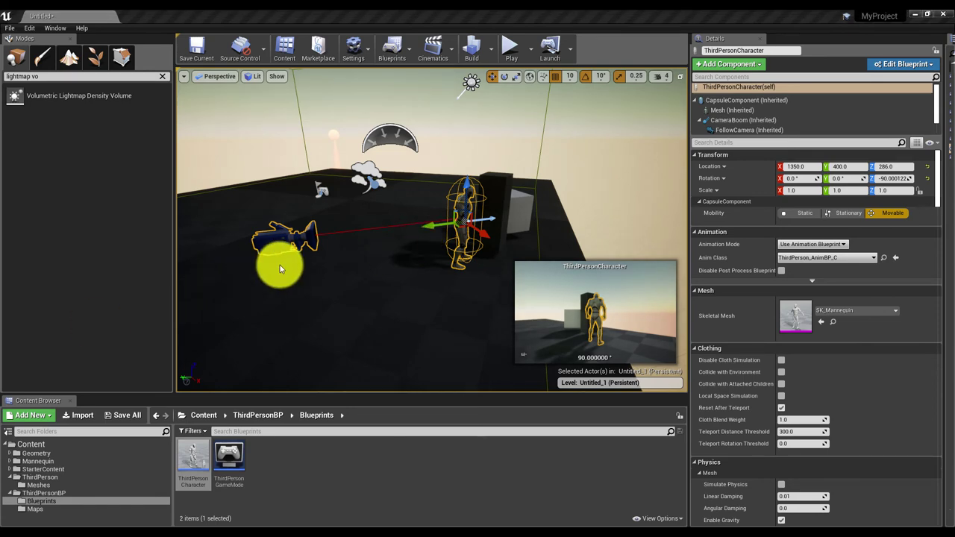
pyautogui.click(306, 246)
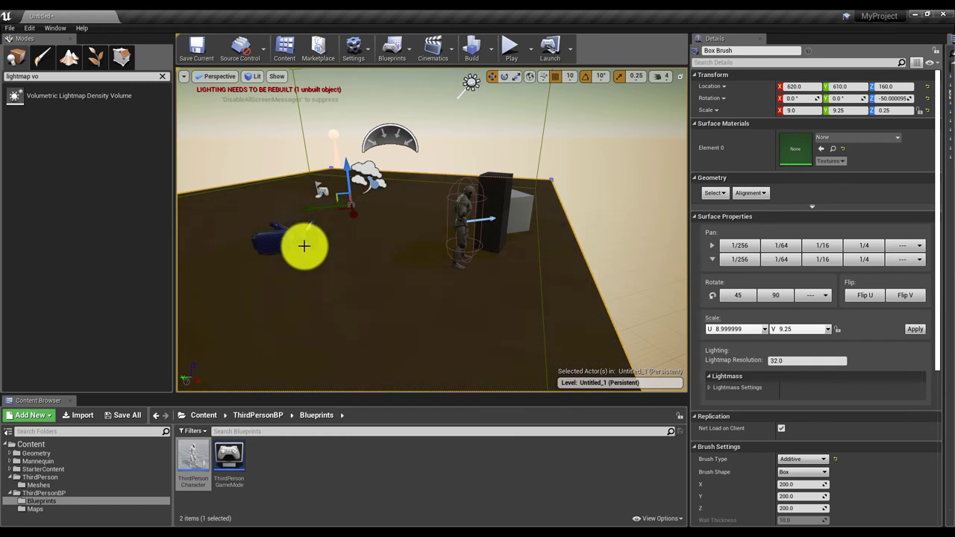
pyautogui.click(302, 235)
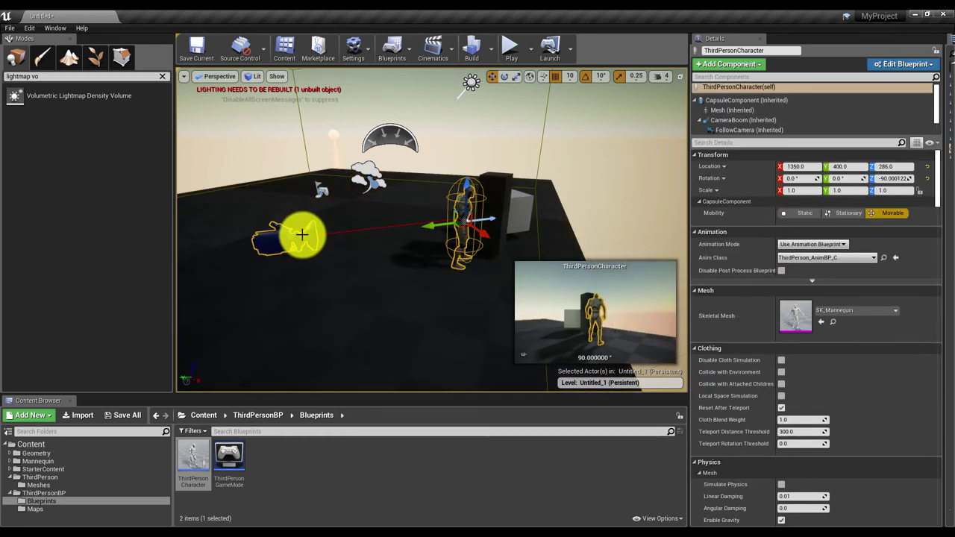
pyautogui.click(513, 209)
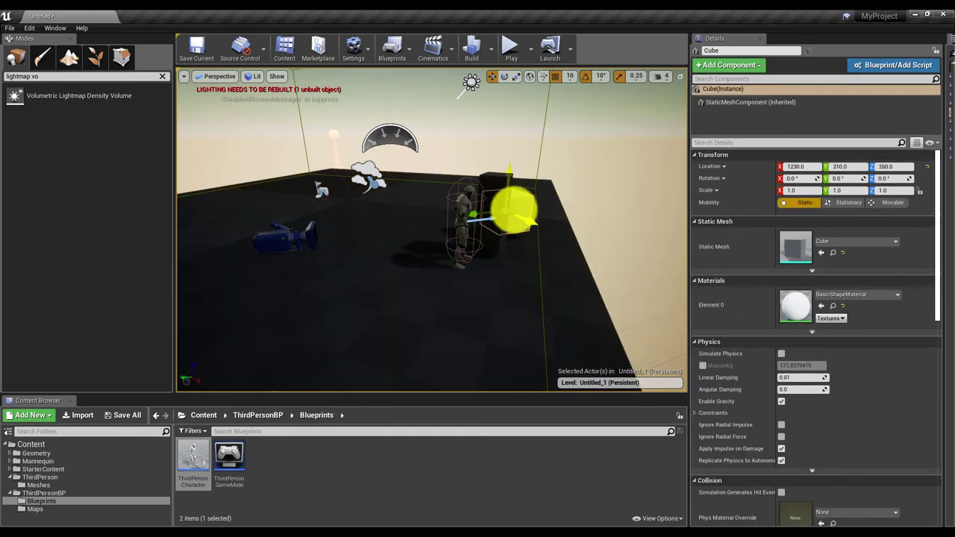
pyautogui.press('f')
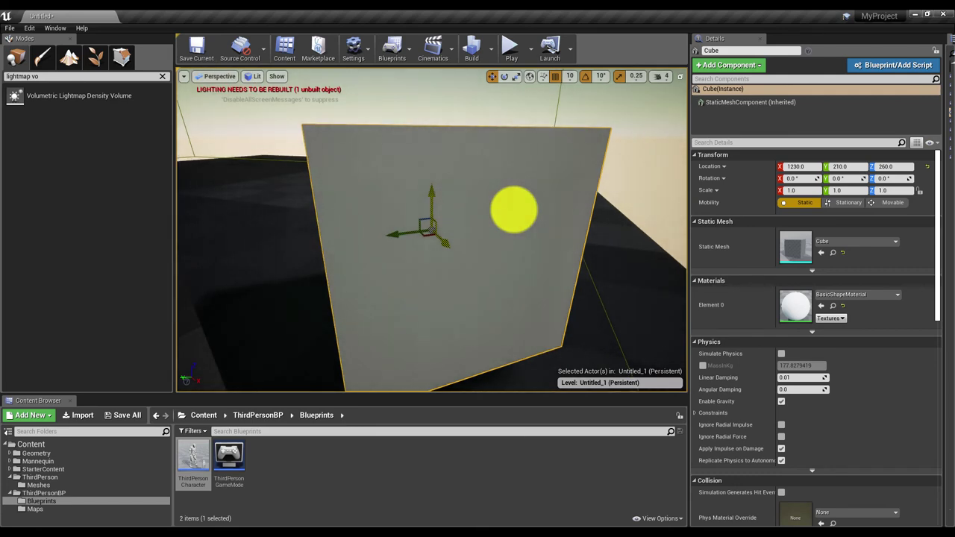
pyautogui.scroll(-5, 228, 211)
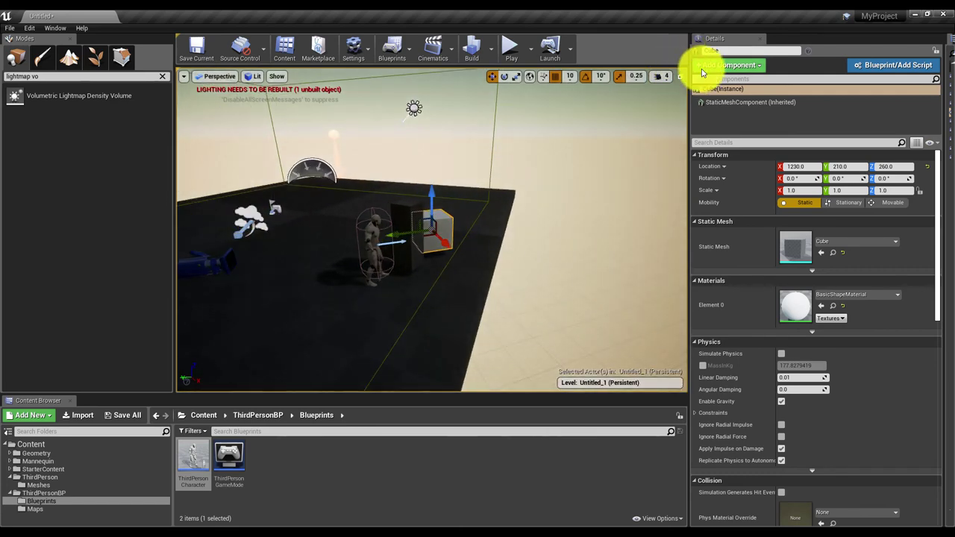
# Step: Resize the editor layout so that the World Outliner shows the full list of actors in the level
pyautogui.moveTo(688, 85); pyautogui.dragTo(723, 87)
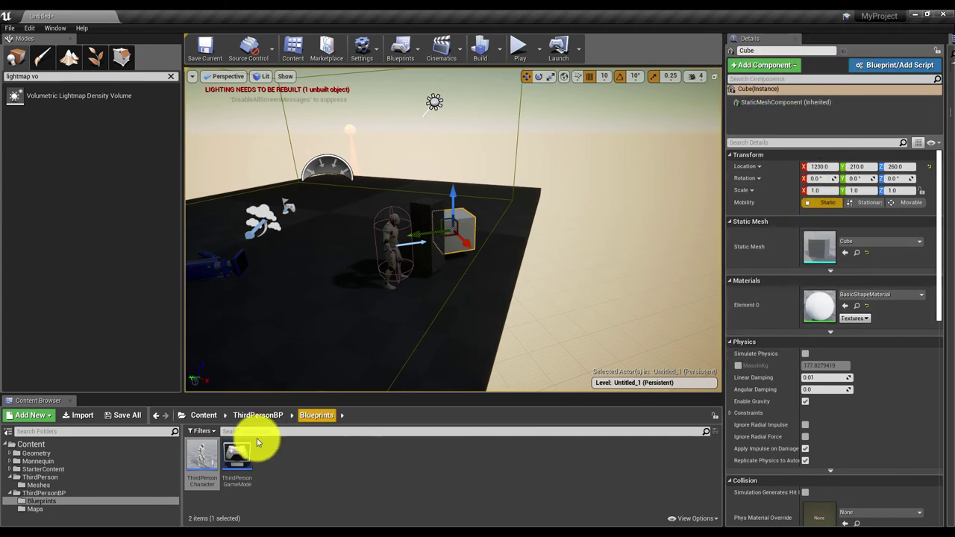
pyautogui.click(58, 28)
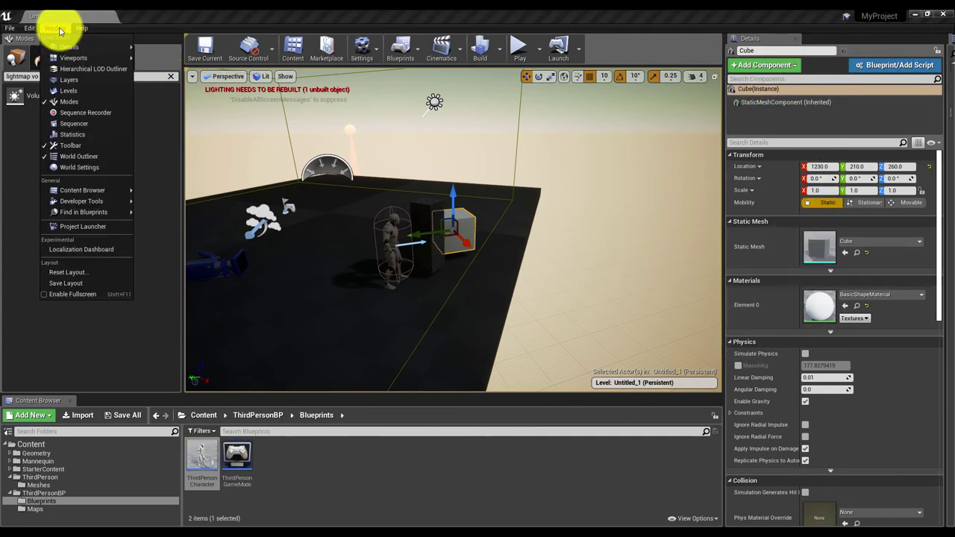
pyautogui.moveTo(75, 47)
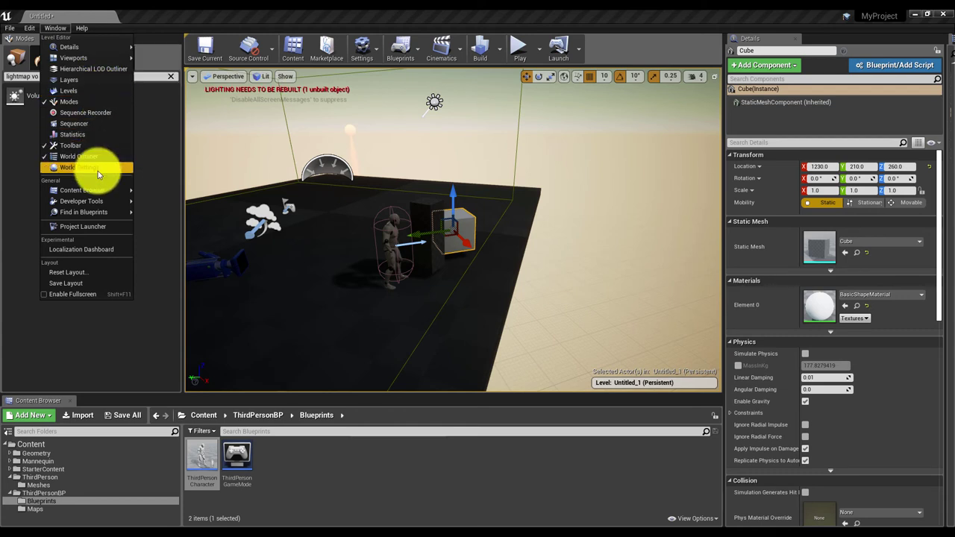
pyautogui.click(56, 26)
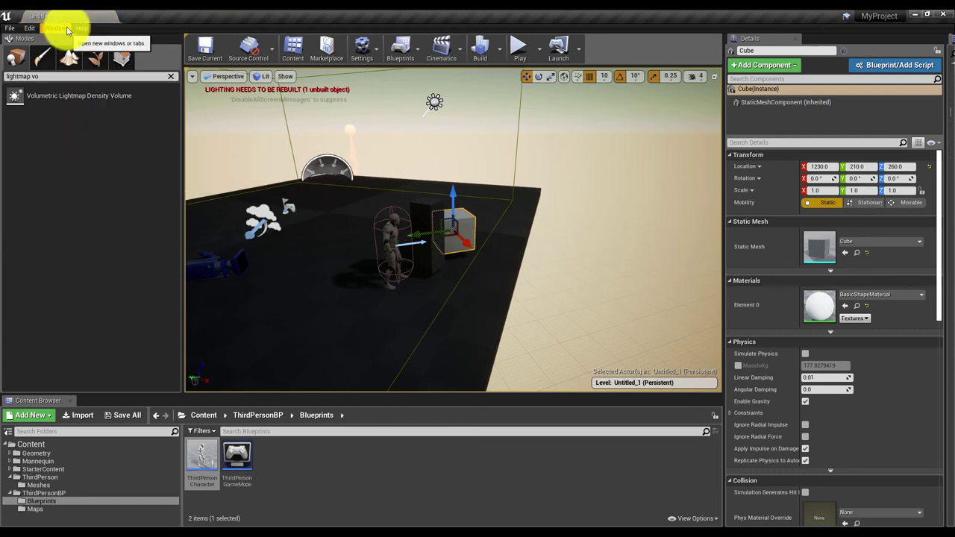
pyautogui.click(68, 28)
pyautogui.click(142, 162)
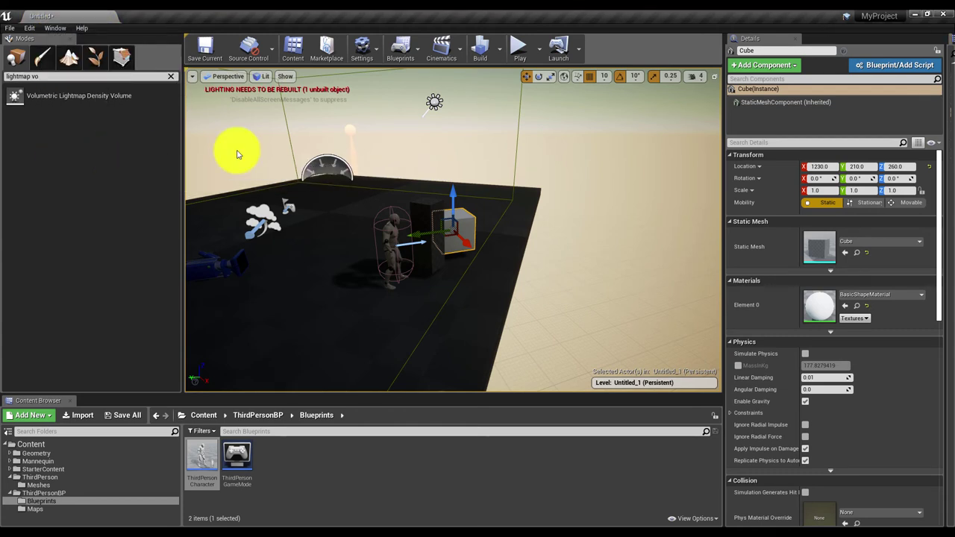
pyautogui.moveTo(946, 117); pyautogui.dragTo(703, 117)
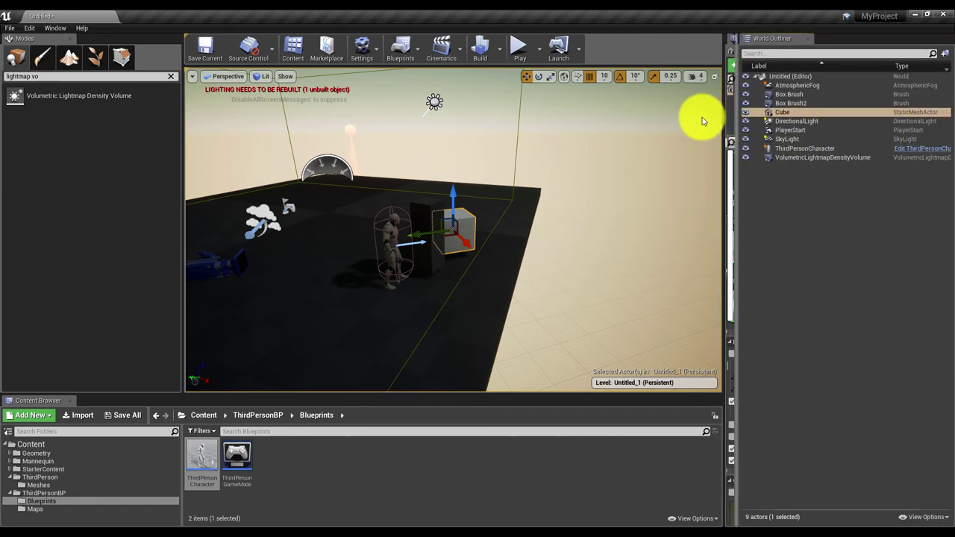
# Step: Focus the view on the SkyLight, ThirdPersonCharacter, Box Brush2 and Cube from the World Outliner
pyautogui.click(790, 142)
pyautogui.doubleClick(790, 140)
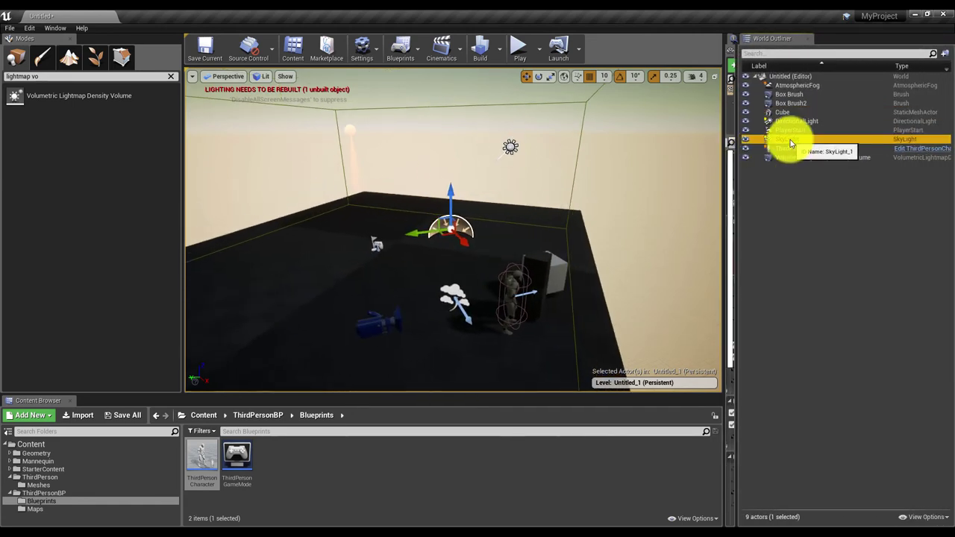
pyautogui.doubleClick(803, 150)
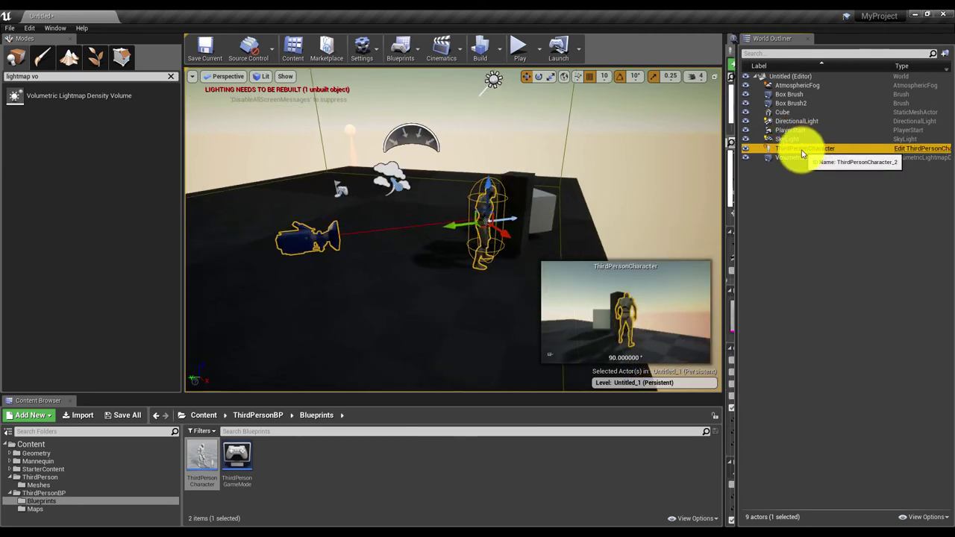
pyautogui.doubleClick(805, 106)
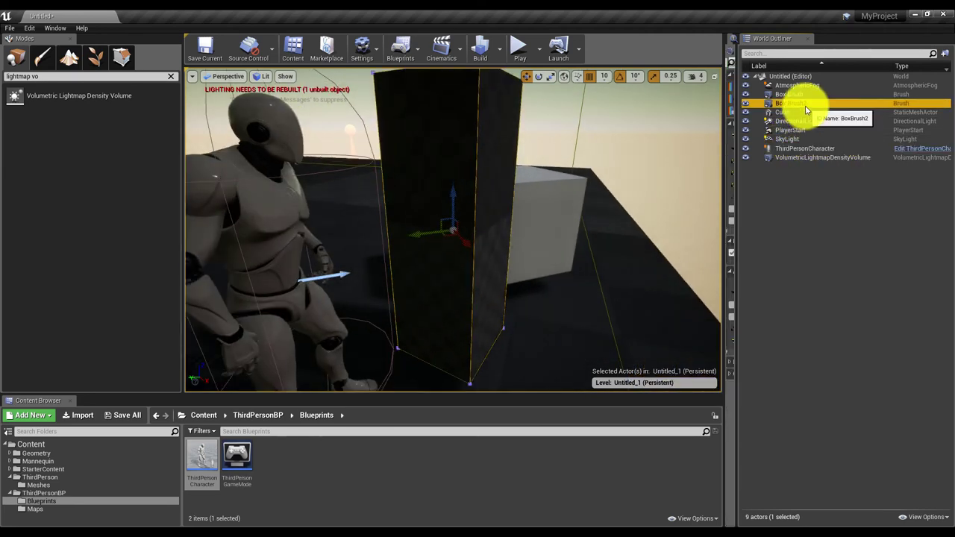
pyautogui.doubleClick(808, 114)
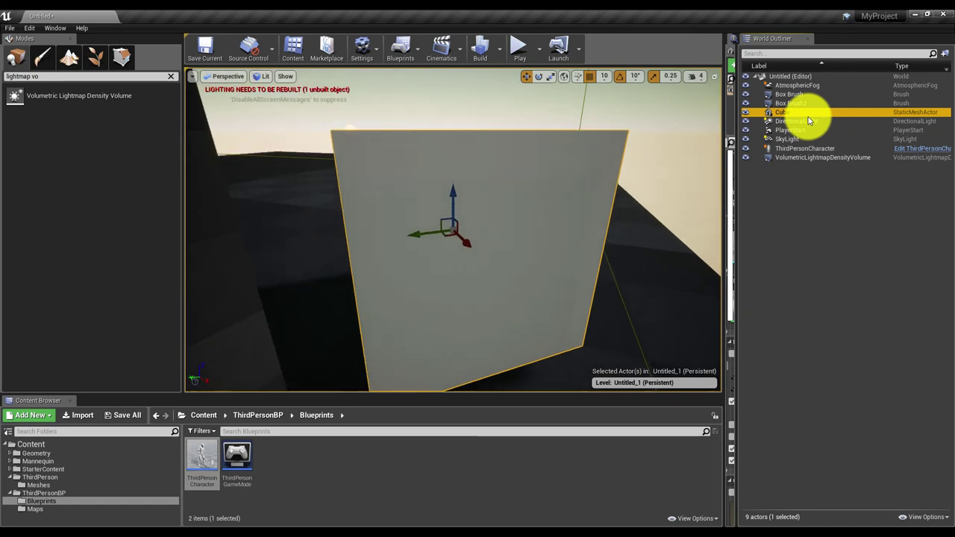
# Step: Check how fast the view zooms in and out around the cube at the current camera speed
pyautogui.scroll(-8, 494, 150)
pyautogui.scroll(-5, 495, 153)
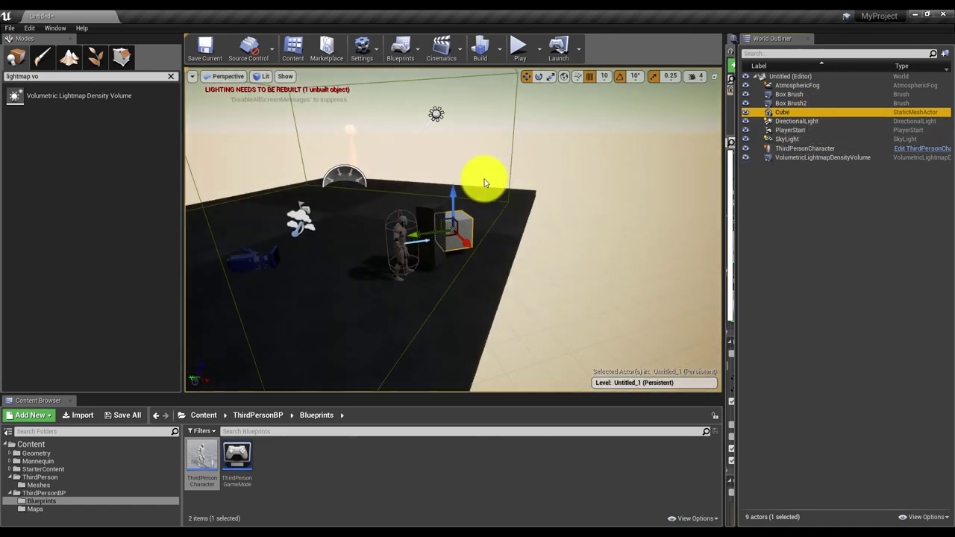
pyautogui.scroll(10, 507, 202)
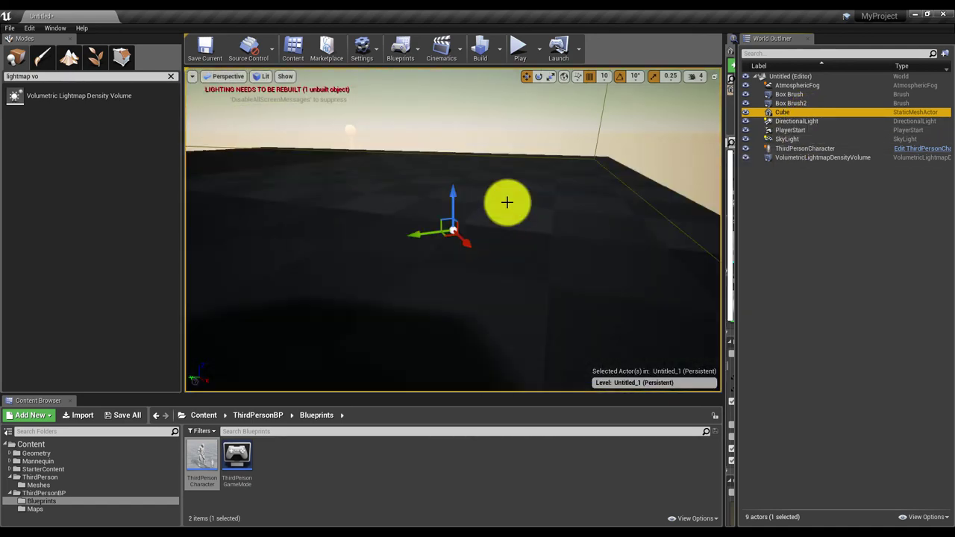
pyautogui.scroll(-8, 507, 202)
pyautogui.scroll(3, 507, 202)
pyautogui.scroll(2, 506, 203)
pyautogui.scroll(-7, 507, 202)
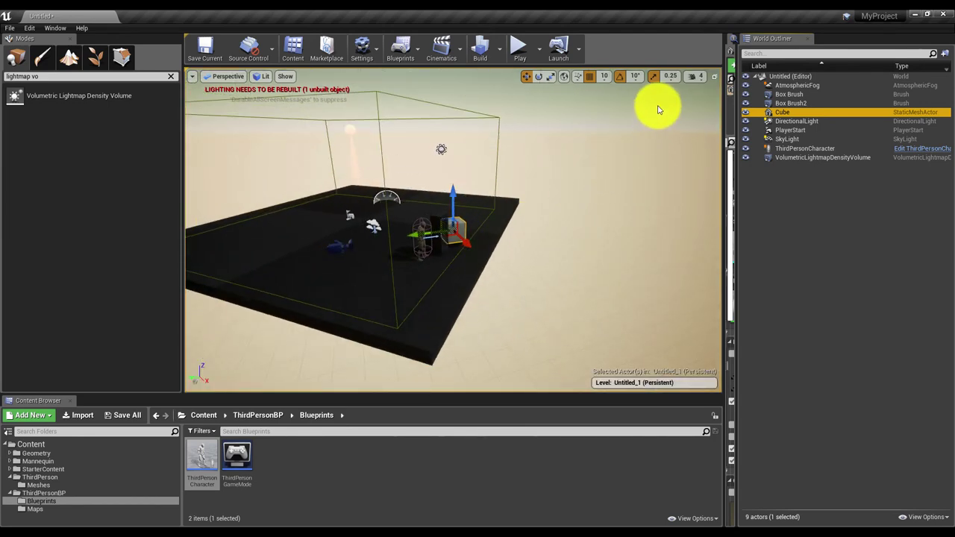
# Step: Set the viewport camera speed to 1 and test zooming around the cube
pyautogui.click(700, 76)
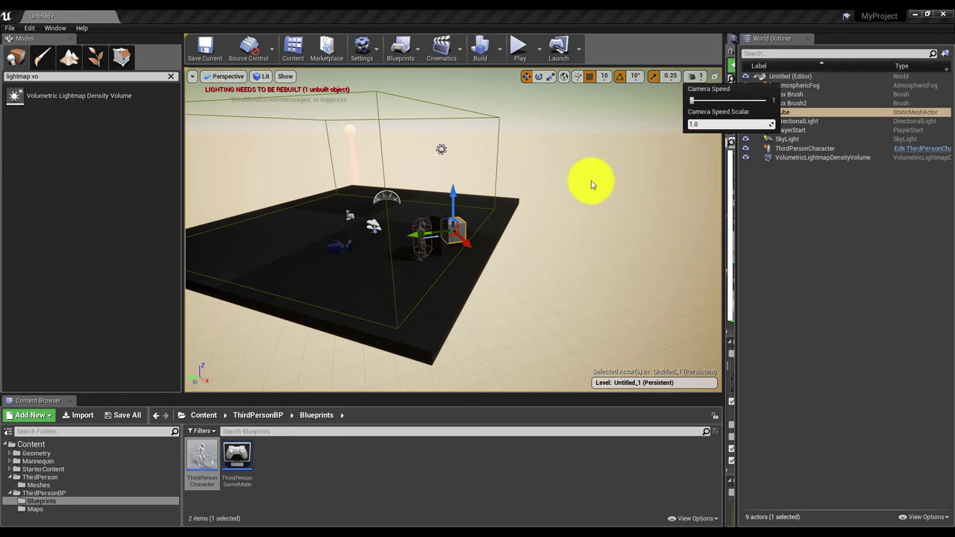
pyautogui.scroll(6, 591, 182)
pyautogui.scroll(3, 590, 179)
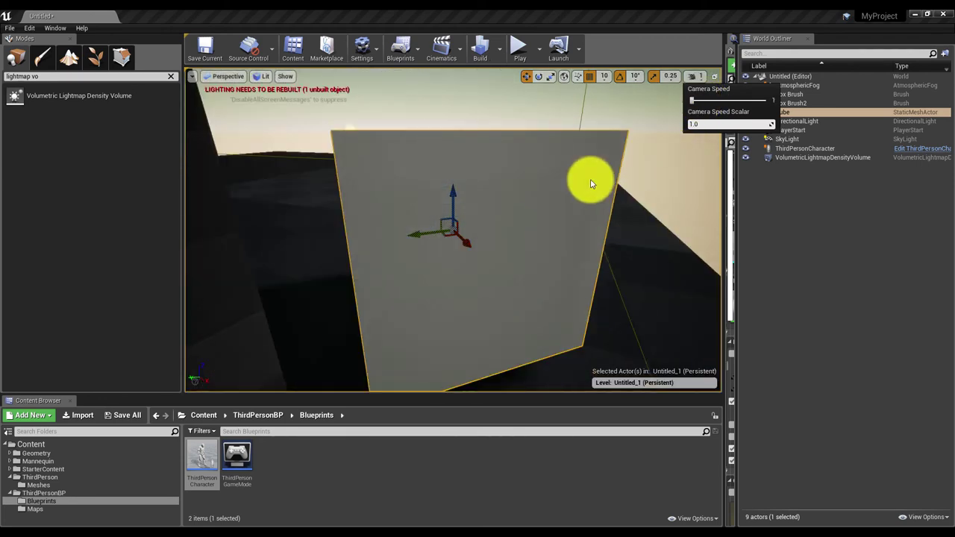
pyautogui.scroll(-6, 591, 181)
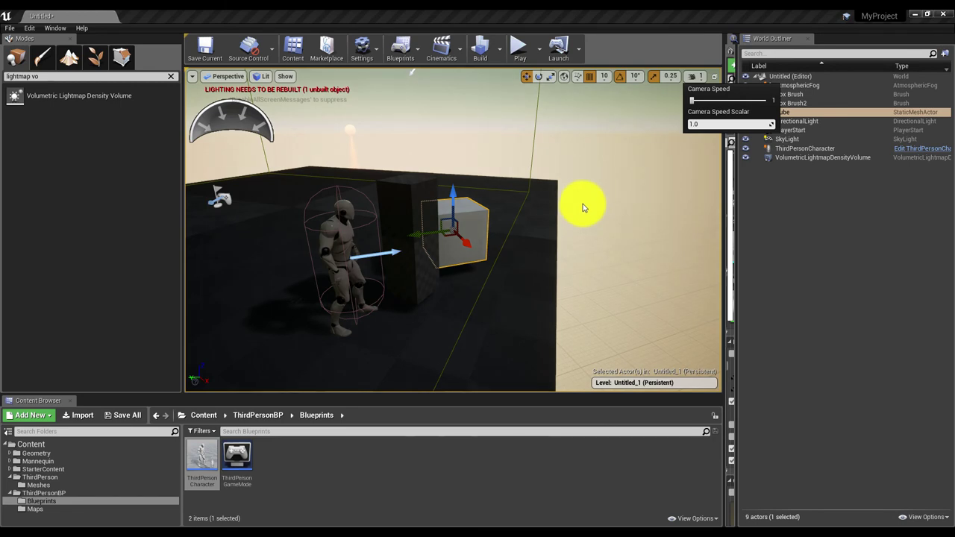
# Step: Select the floor brush and look across the character, shapes and lights standing on it
pyautogui.click(507, 247)
pyautogui.moveTo(507, 247); pyautogui.dragTo(465, 246, button='middle')
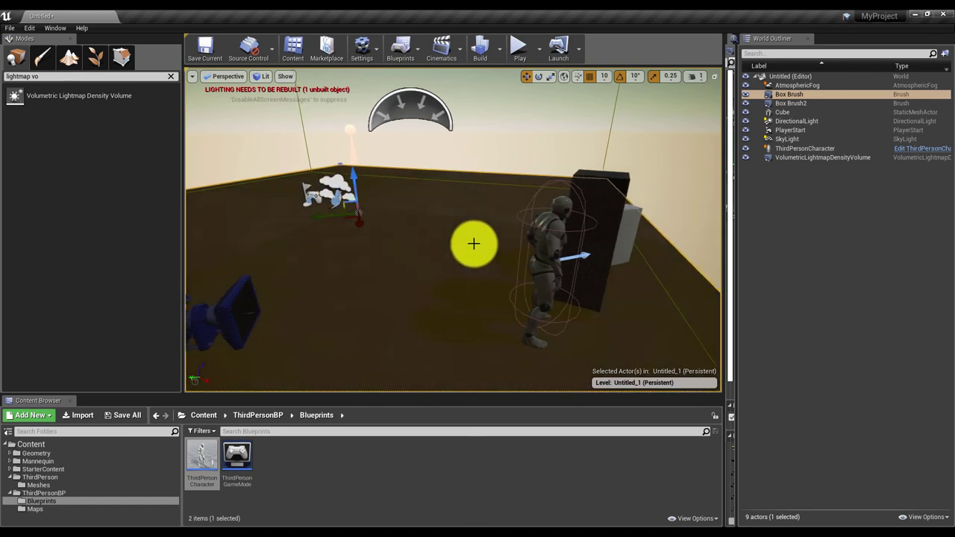
pyautogui.moveTo(465, 247); pyautogui.dragTo(465, 247, button='middle')
pyautogui.moveTo(468, 209); pyautogui.dragTo(448, 231, button='middle')
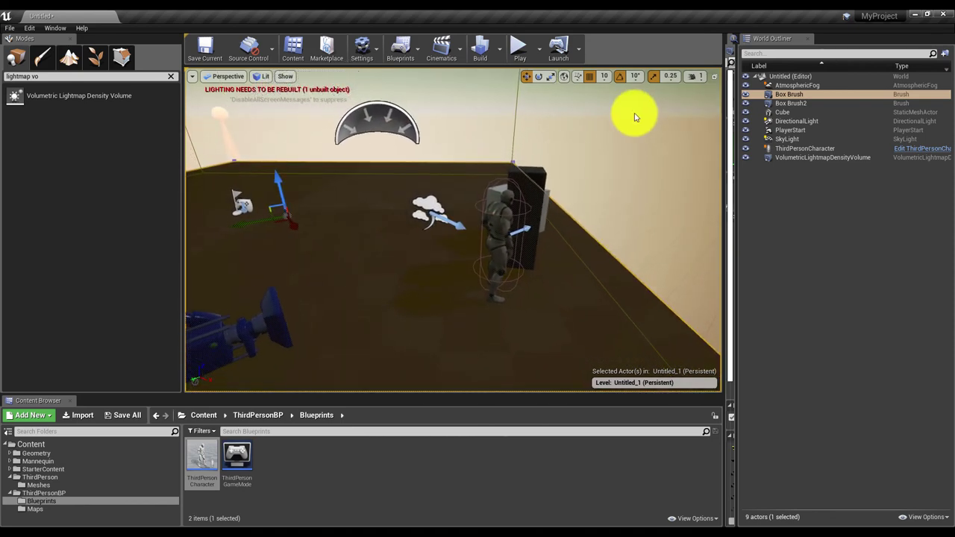
# Step: Set the viewport camera speed to 2
pyautogui.click(670, 77)
pyautogui.click(700, 77)
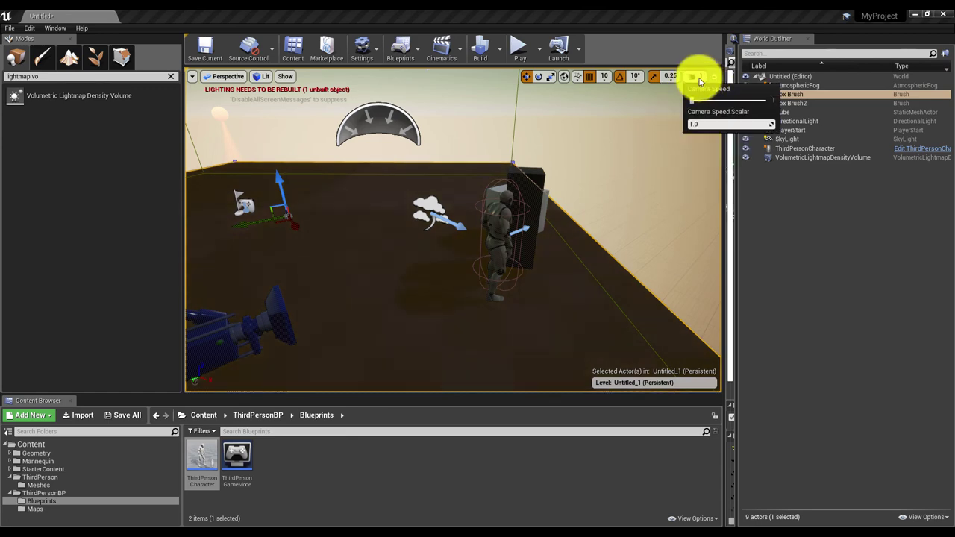
pyautogui.moveTo(694, 104); pyautogui.dragTo(702, 100)
# Step: Review the viewport's scale snap and position grid snap options and look around the level
pyautogui.click(669, 76)
pyautogui.click(668, 75)
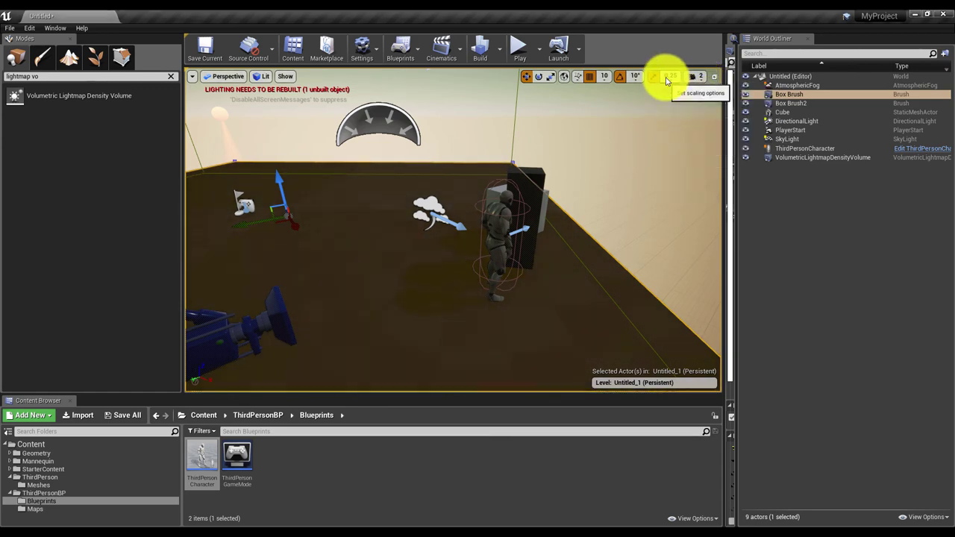
pyautogui.click(668, 76)
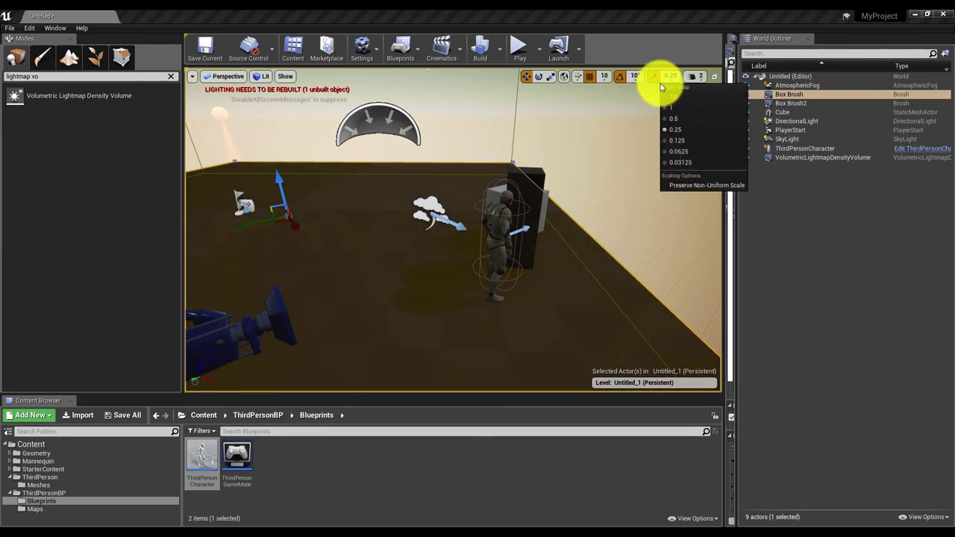
pyautogui.click(600, 77)
pyautogui.click(625, 47)
pyautogui.moveTo(457, 196); pyautogui.dragTo(316, 192)
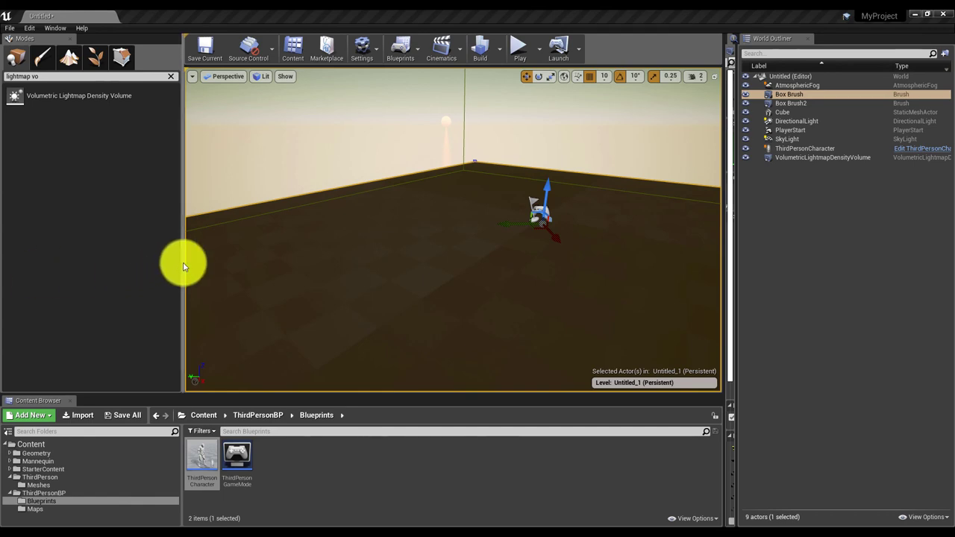
pyautogui.moveTo(508, 235); pyautogui.dragTo(629, 239)
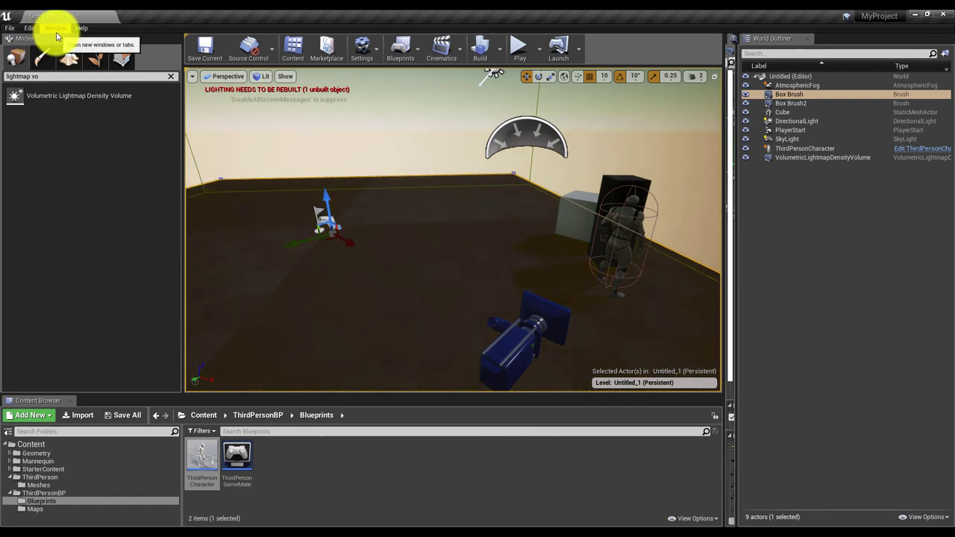
# Step: Open the Project Settings and examine the Maps & Modes page and the list of setting categories
pyautogui.click(18, 29)
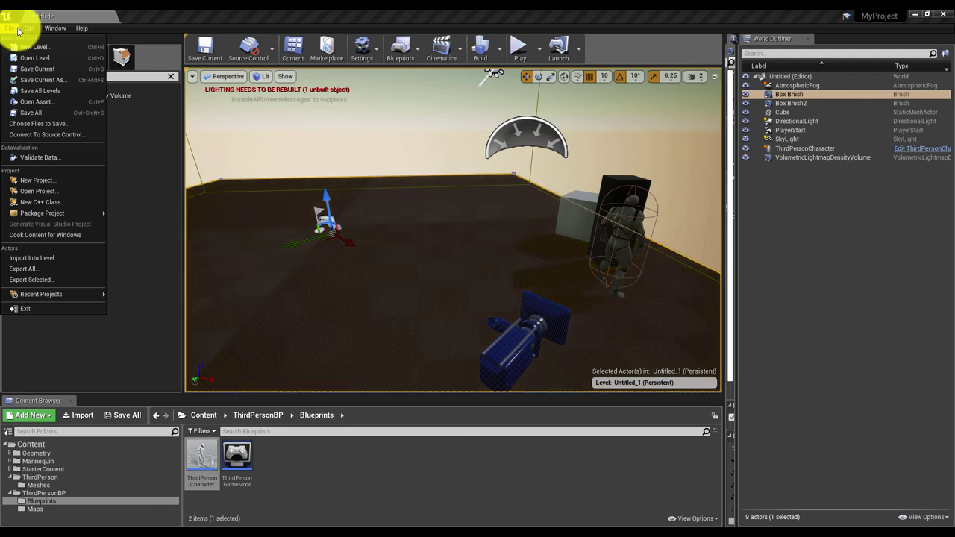
pyautogui.moveTo(27, 28)
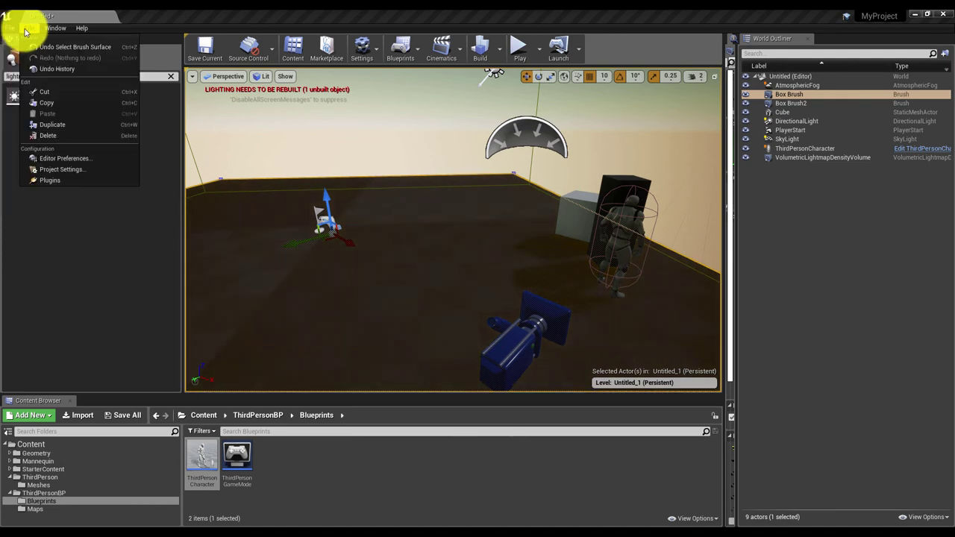
pyautogui.click(80, 169)
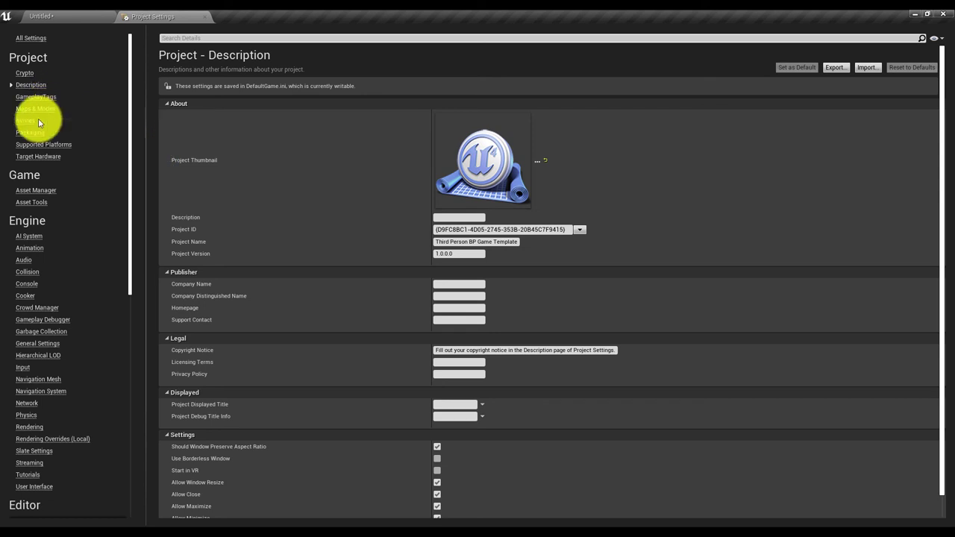
pyautogui.scroll(-2, 50, 99)
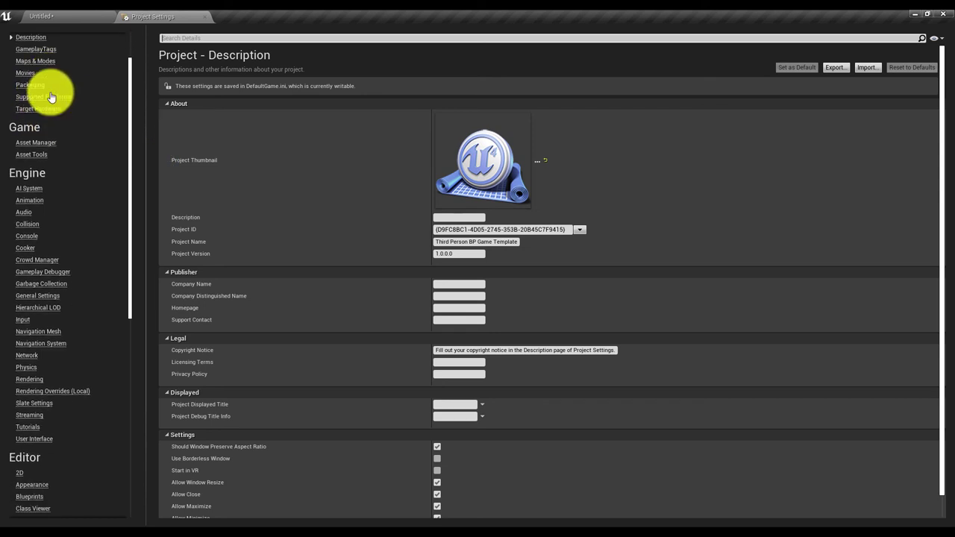
pyautogui.scroll(2, 49, 95)
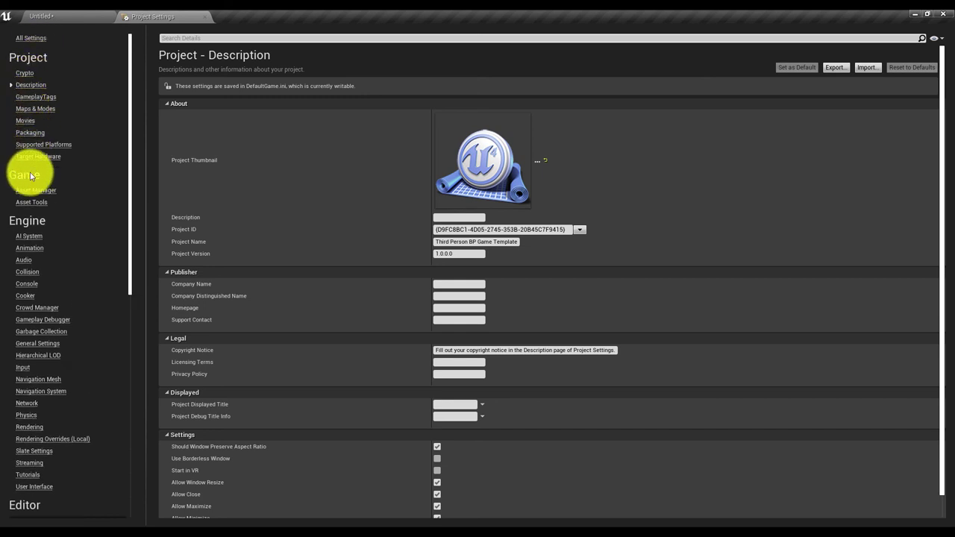
pyautogui.click(38, 109)
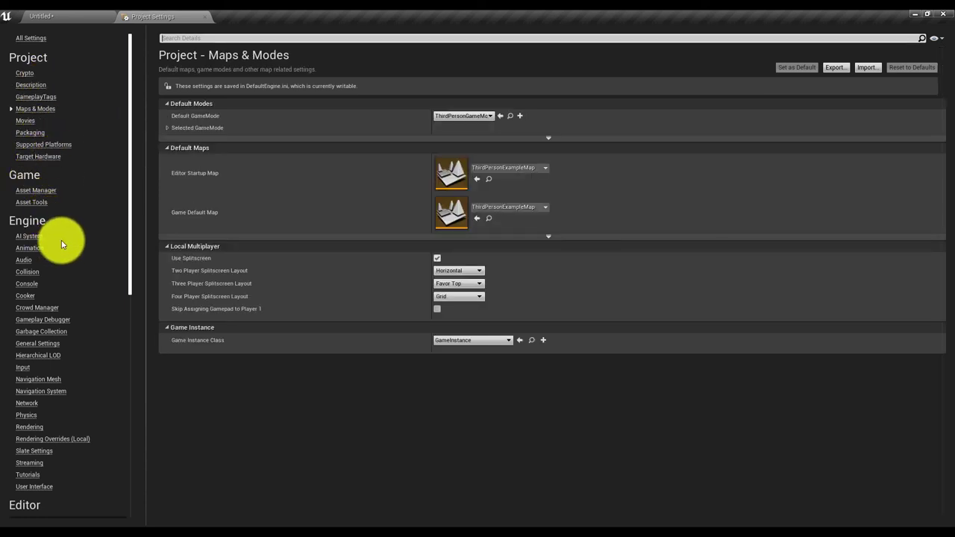
pyautogui.scroll(-8, 62, 243)
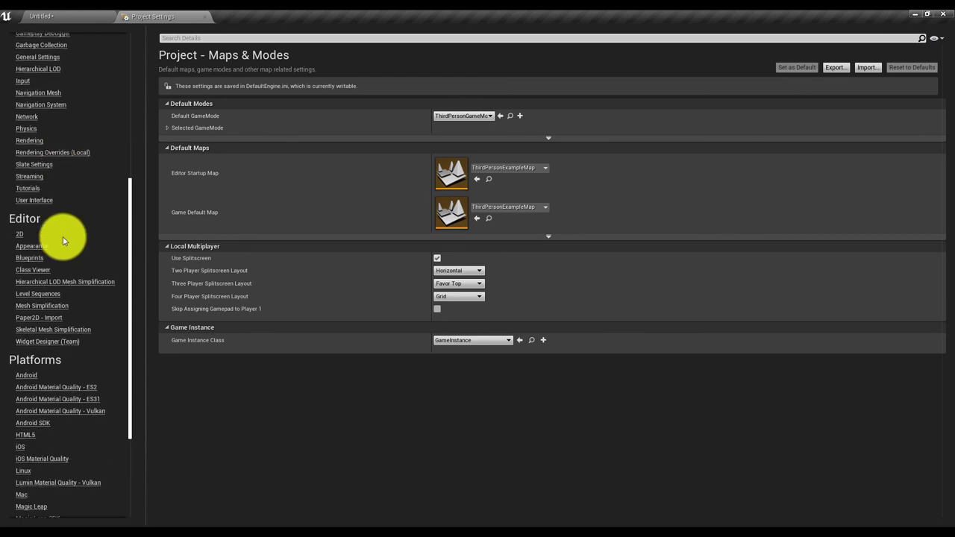
pyautogui.scroll(-5, 64, 235)
pyautogui.scroll(13, 71, 228)
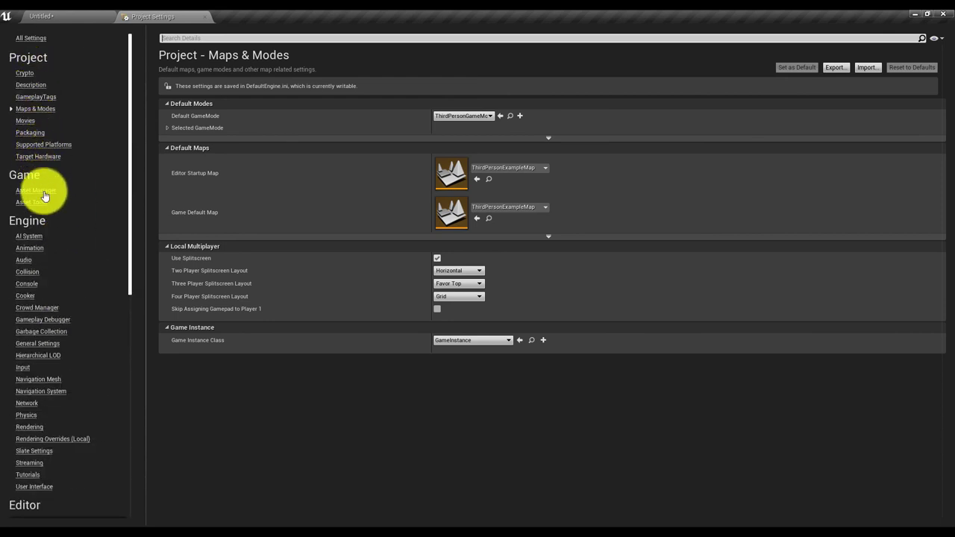
# Step: Browse all project settings and search them for "save", then clear the search and close the Project Settings
pyautogui.click(33, 39)
pyautogui.scroll(-10, 311, 207)
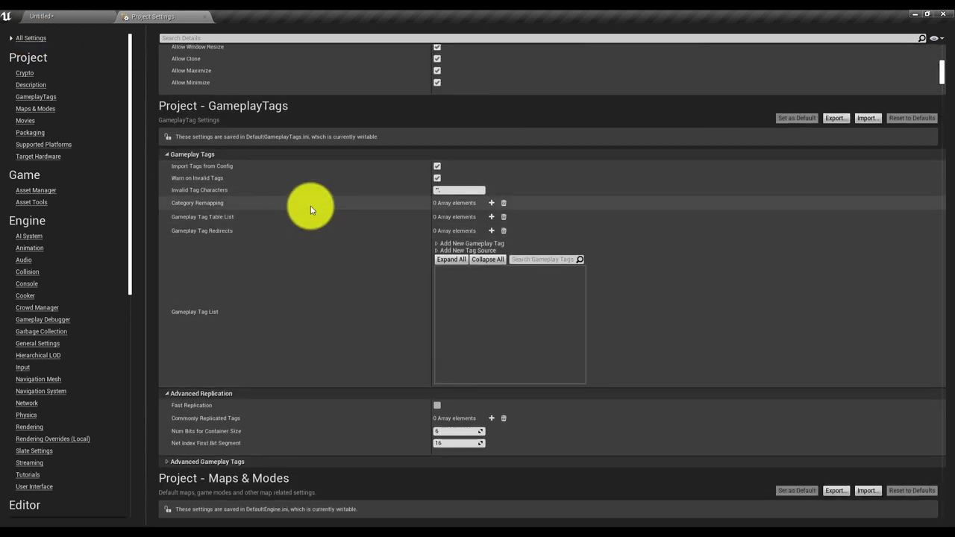
pyautogui.scroll(-10, 311, 206)
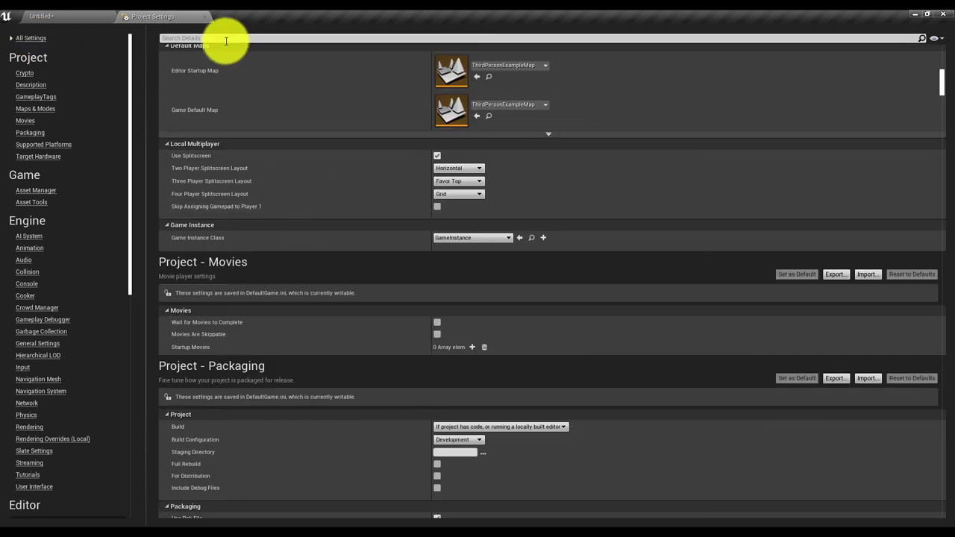
pyautogui.click(227, 38)
pyautogui.write('save')
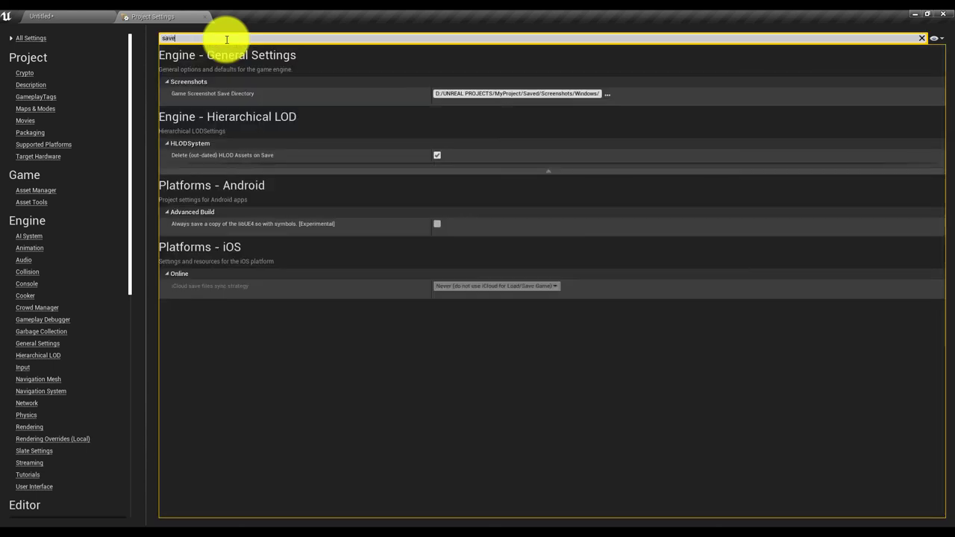
pyautogui.press('BackSpace')
pyautogui.press('BackSpace')
pyautogui.press('BackSpace')
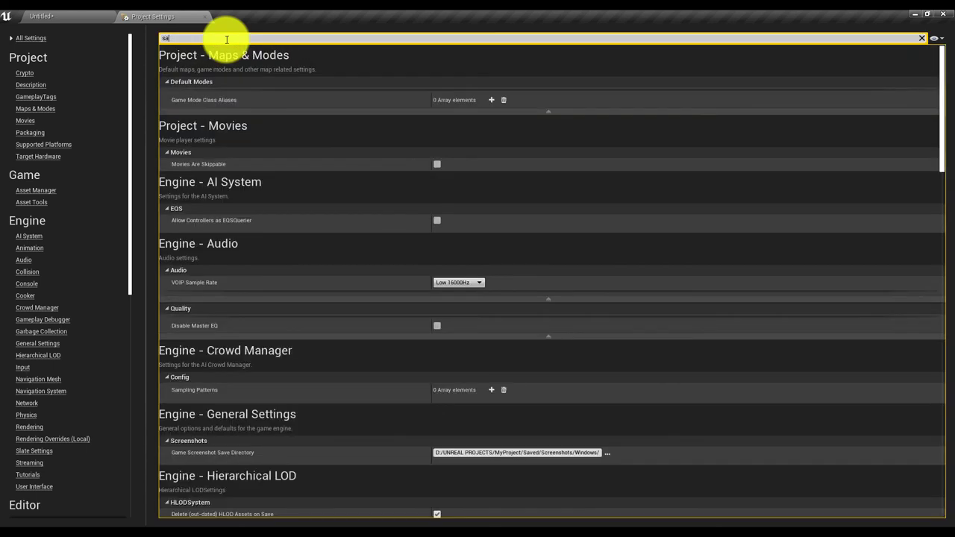
pyautogui.press('BackSpace')
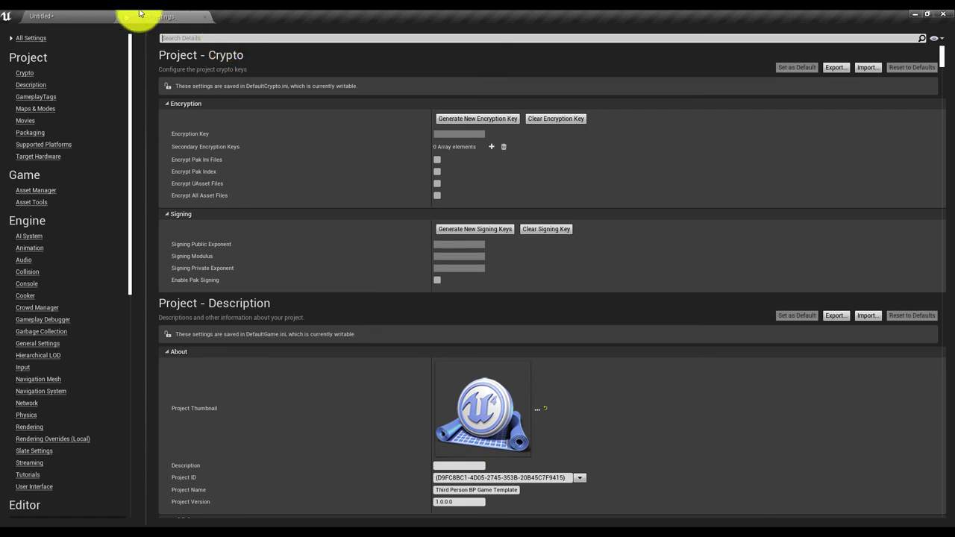
pyautogui.click(206, 20)
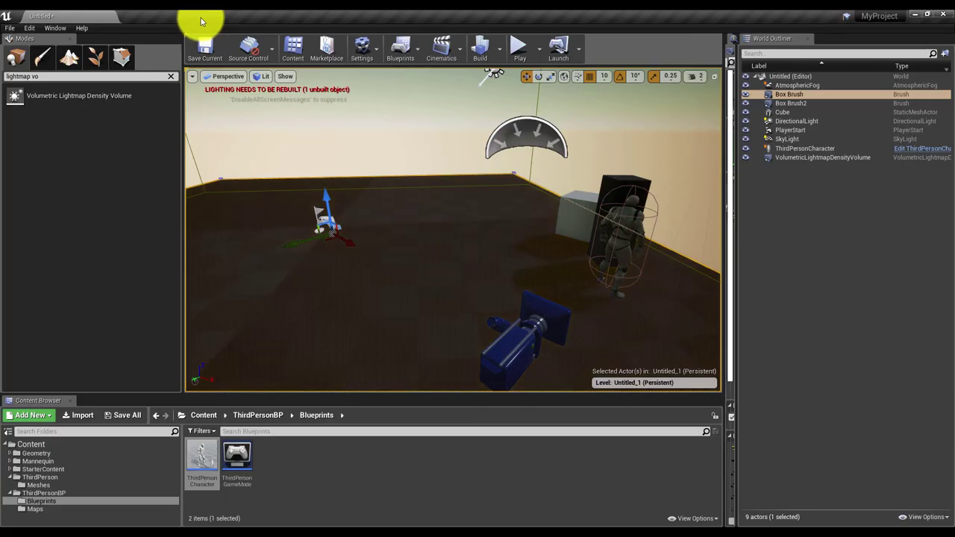
# Step: Turn off Enable AutoSave, Save Maps and Save Content in the Loading & Saving editor preferences
pyautogui.click(16, 28)
pyautogui.moveTo(27, 27)
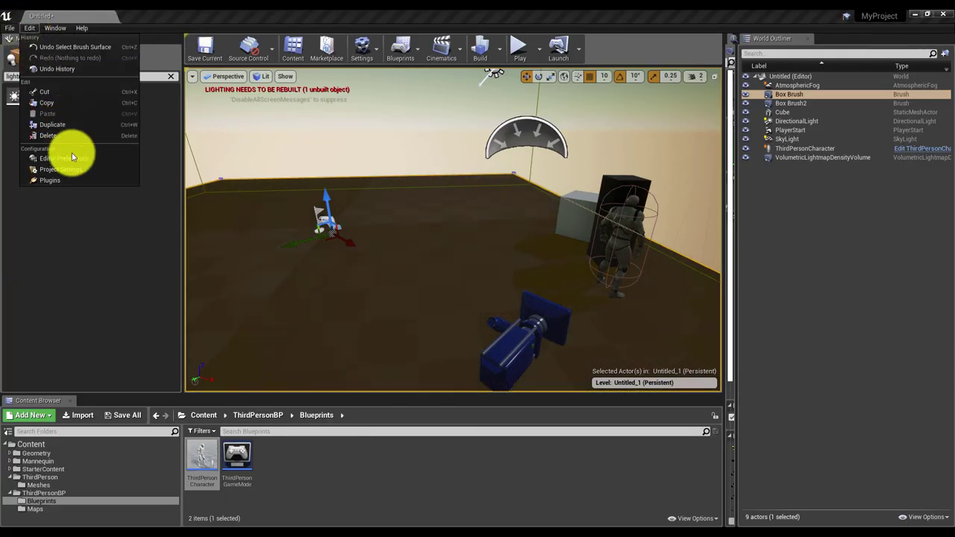
pyautogui.press('Escape')
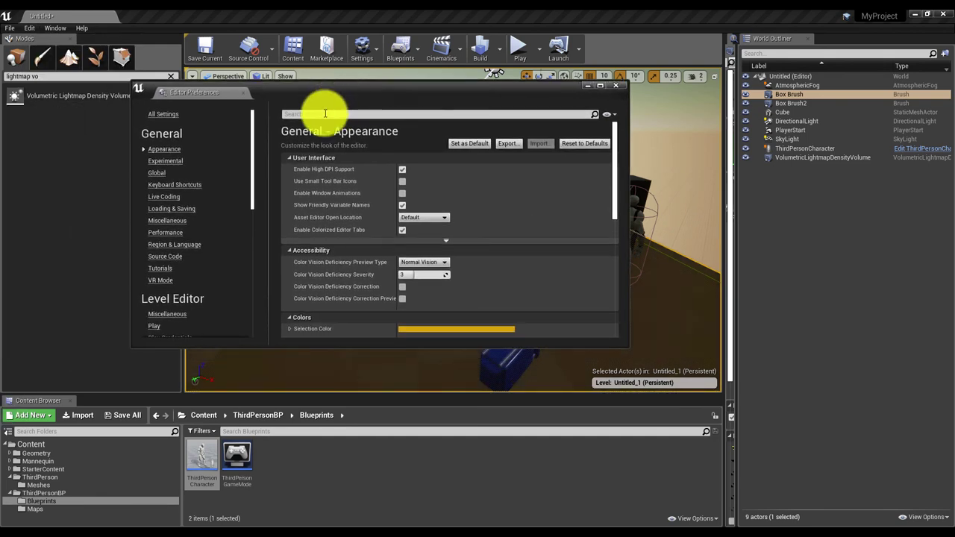
pyautogui.click(170, 208)
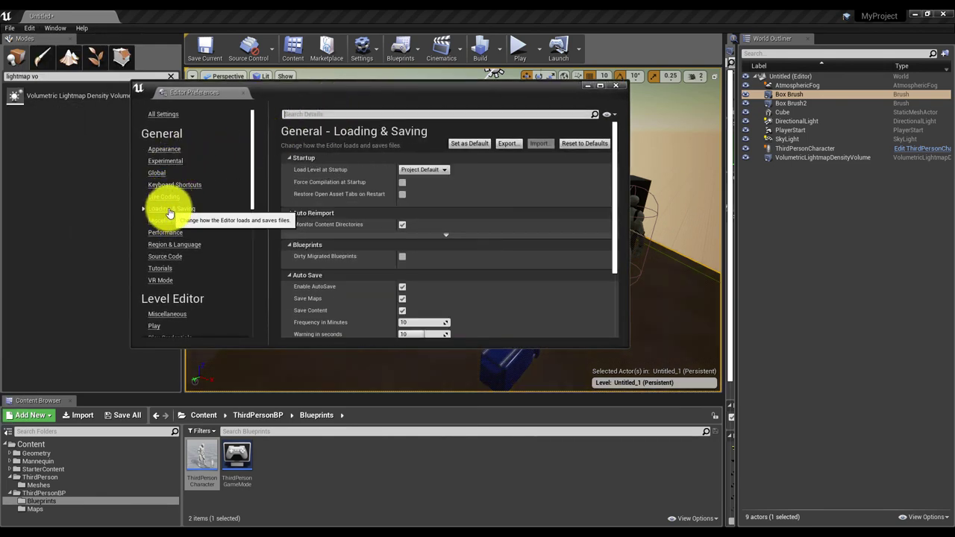
pyautogui.click(402, 287)
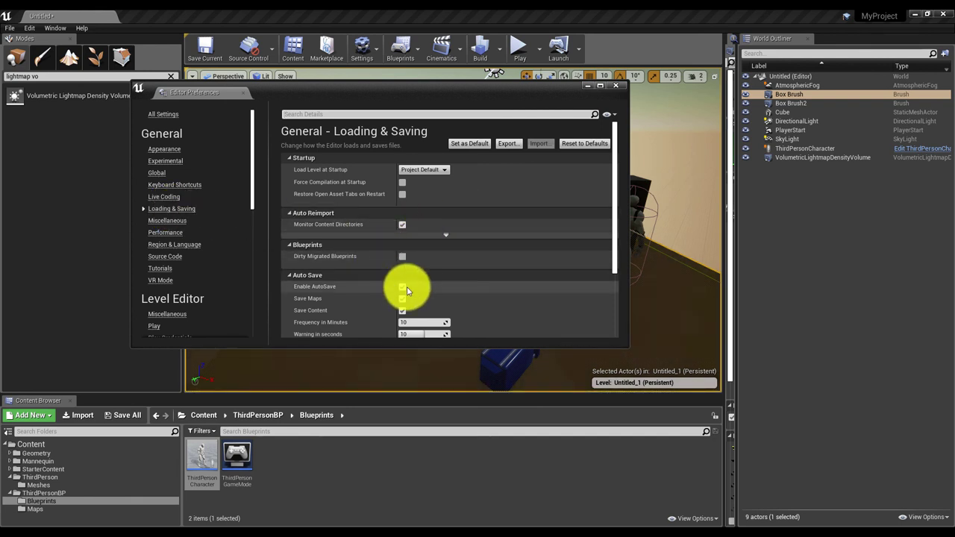
pyautogui.scroll(-2, 448, 276)
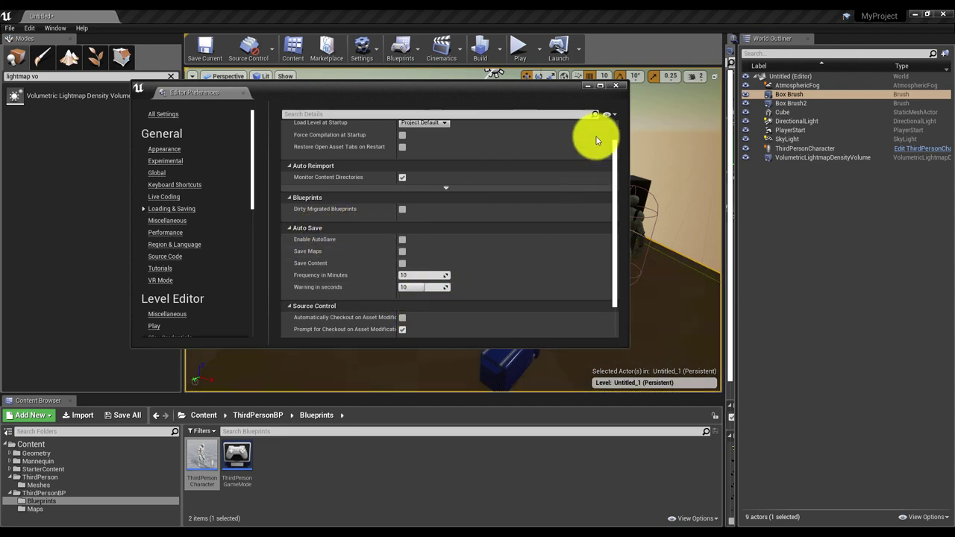
pyautogui.click(616, 86)
# Step: Save the current level in the Content folder under the name test
pyautogui.click(208, 47)
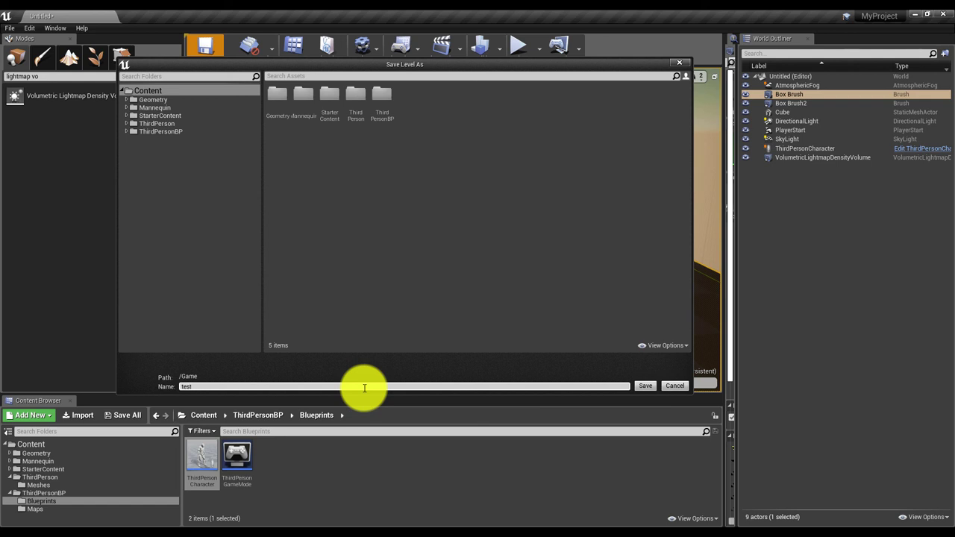
pyautogui.press('Return')
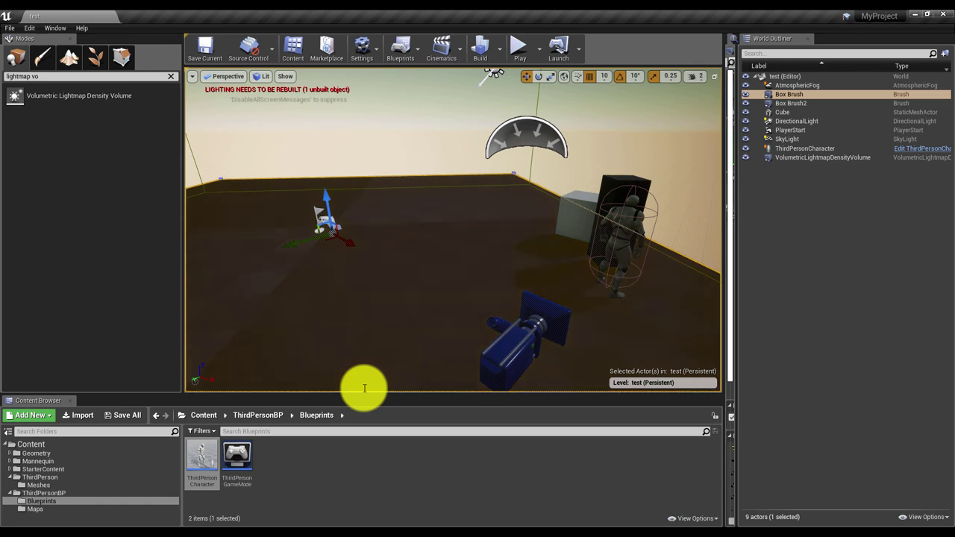
pyautogui.moveTo(484, 233); pyautogui.dragTo(425, 71, button='right')
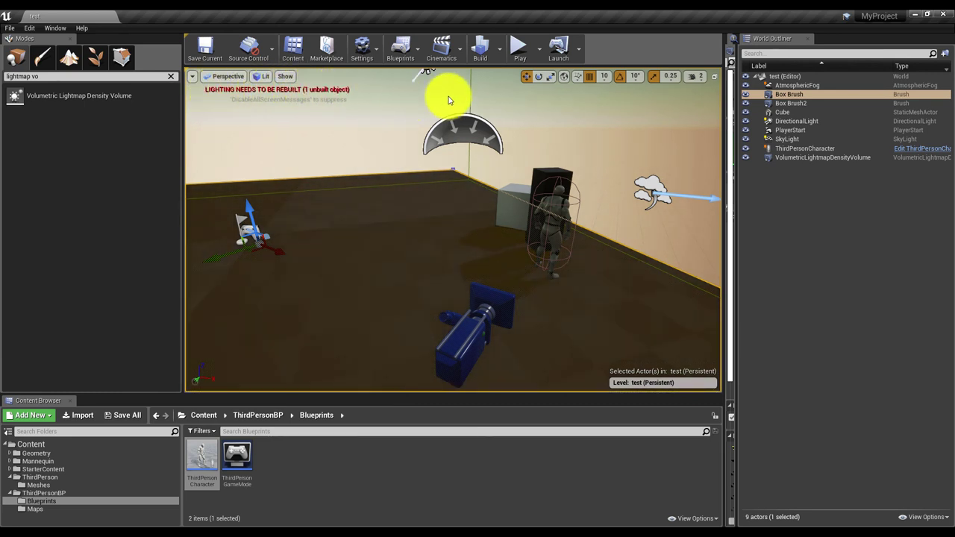
# Step: Build the whole test level, including geometry, navigation and lighting, and close the Message Log
pyautogui.moveTo(498, 276); pyautogui.dragTo(508, 207, button='right')
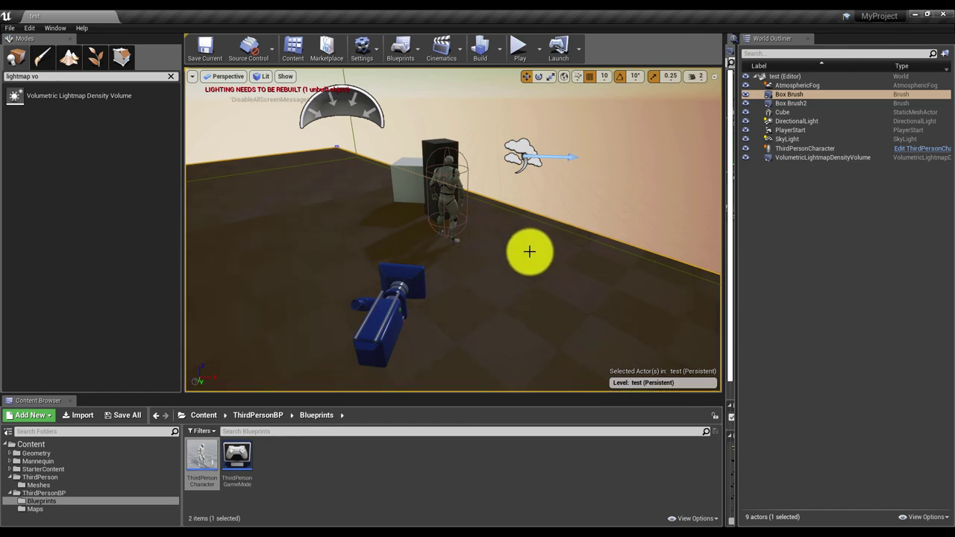
pyautogui.click(499, 57)
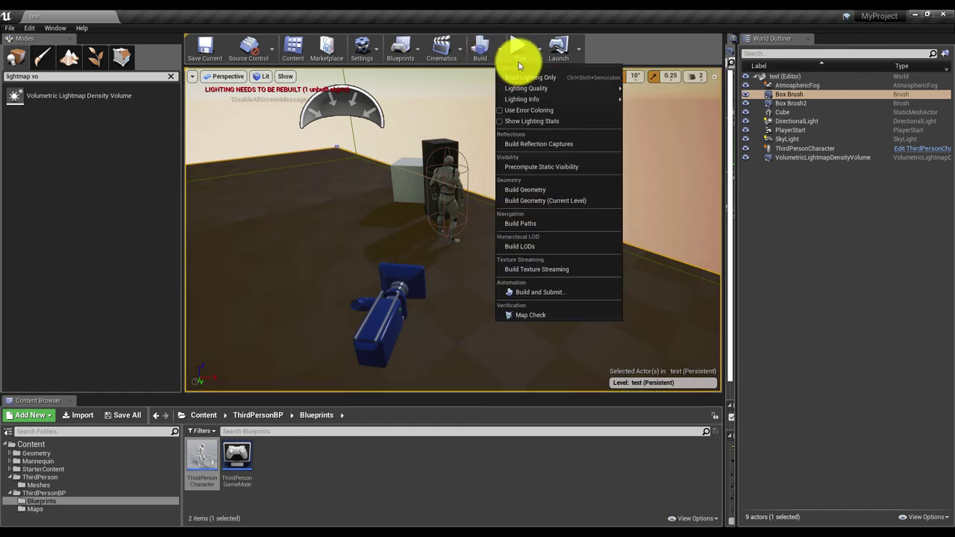
pyautogui.click(482, 49)
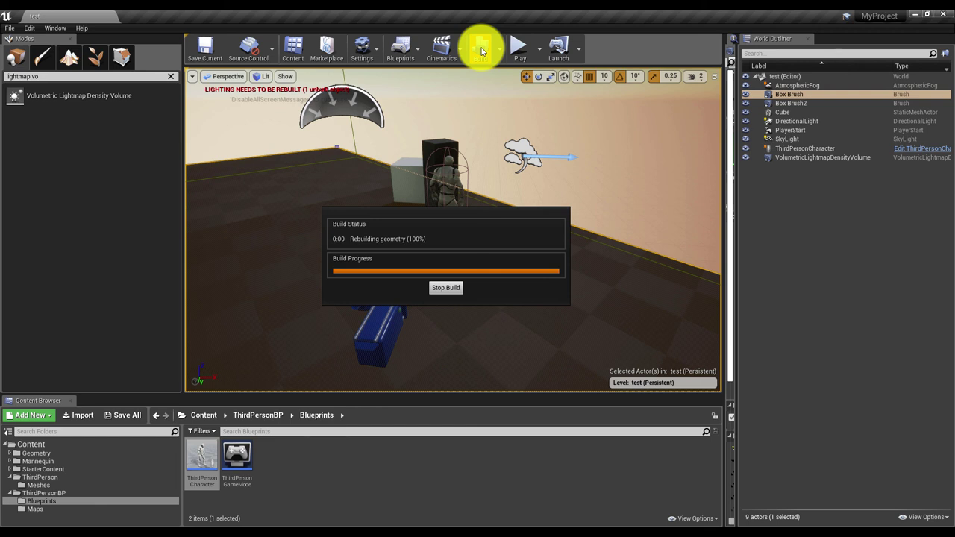
pyautogui.click(482, 50)
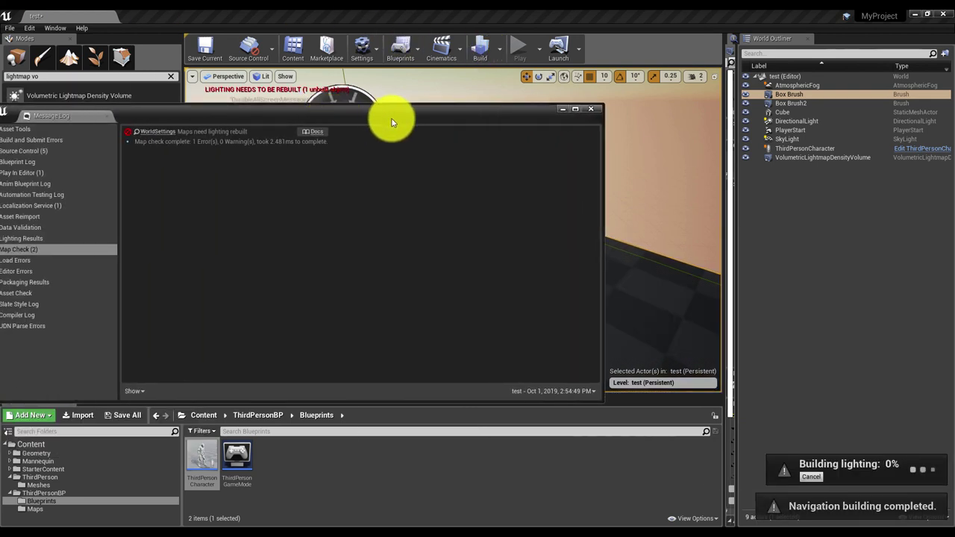
pyautogui.moveTo(416, 124); pyautogui.dragTo(612, 122)
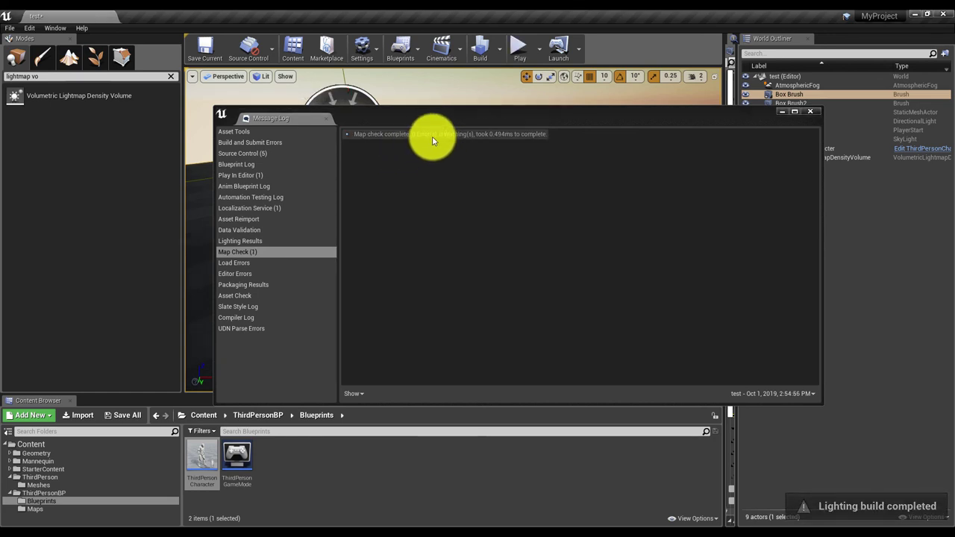
pyautogui.click(811, 113)
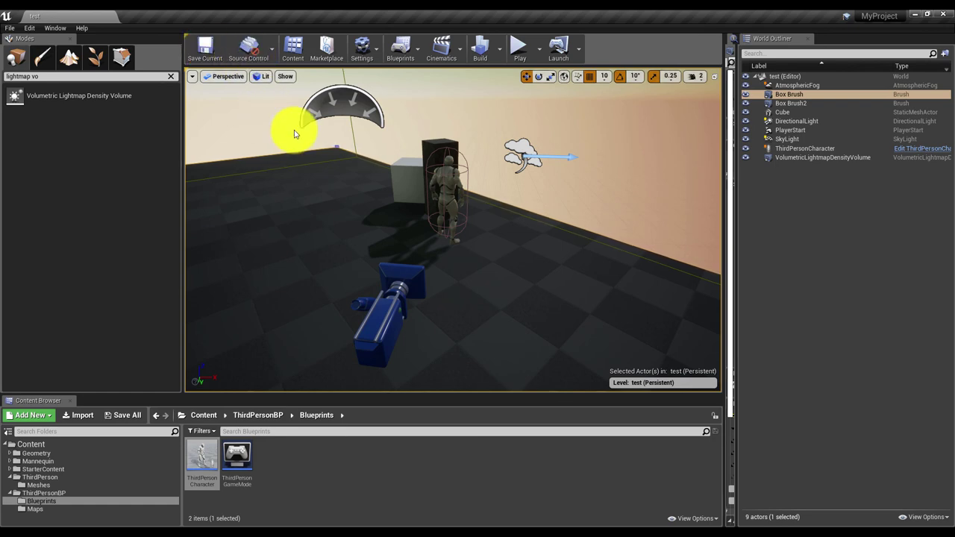
# Step: Play the built level in the viewport, look around in it, and stop the play session
pyautogui.click(519, 47)
pyautogui.moveTo(430, 223); pyautogui.dragTo(184, 261)
pyautogui.press('Escape')
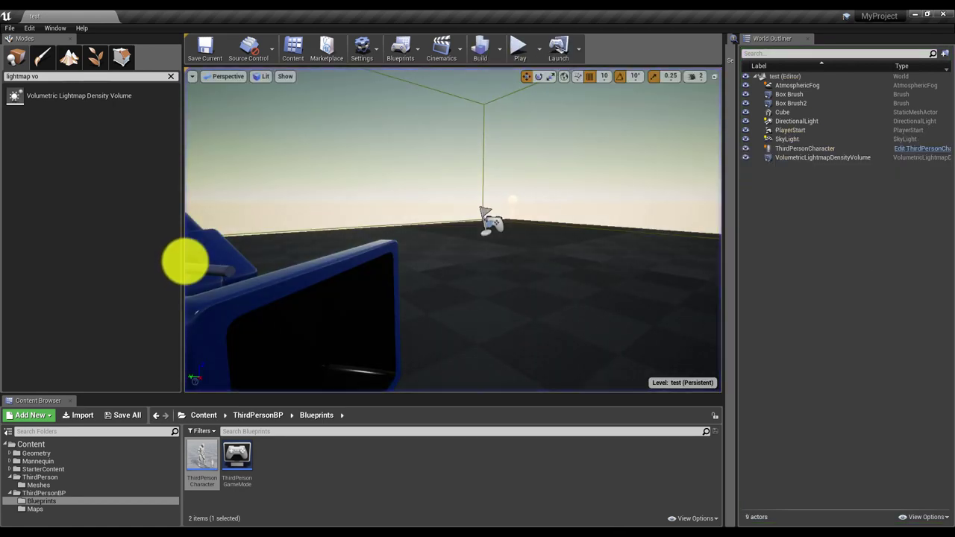